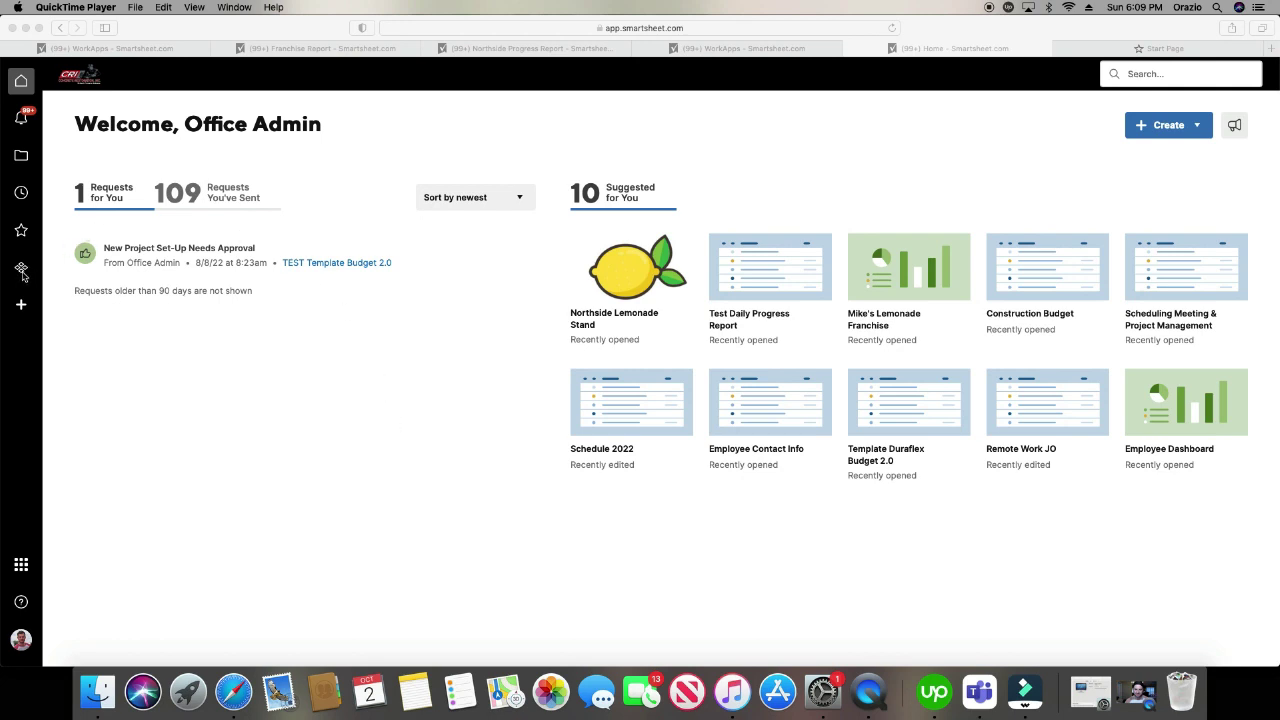
- Open the WorkApps home page in Safari and compare the 0 shared apps with the 5 owned apps
click(22, 272)
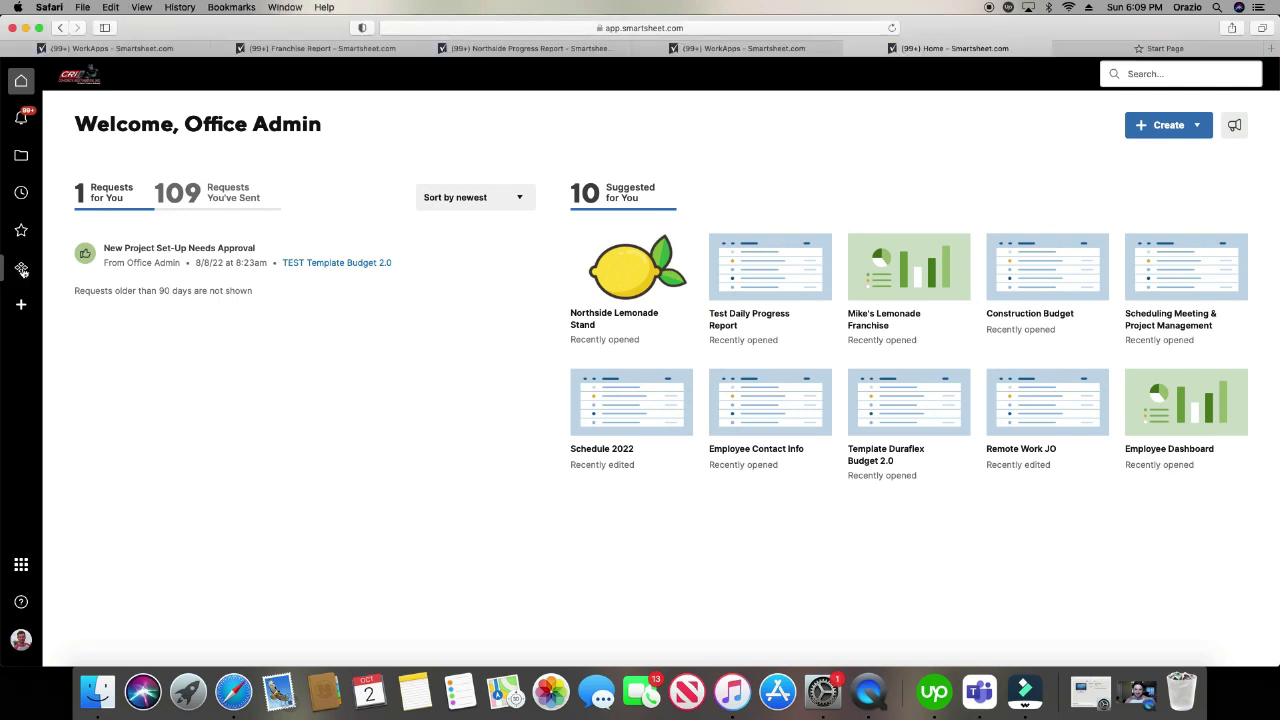
click(22, 271)
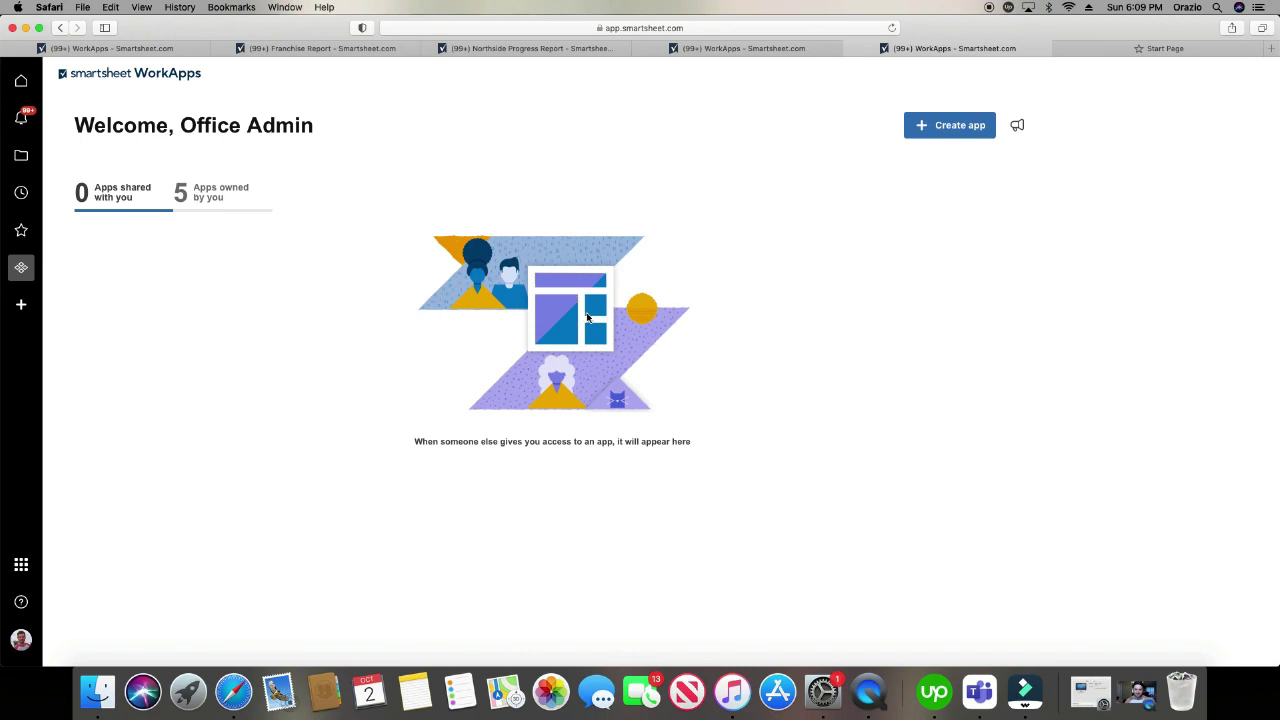
click(207, 198)
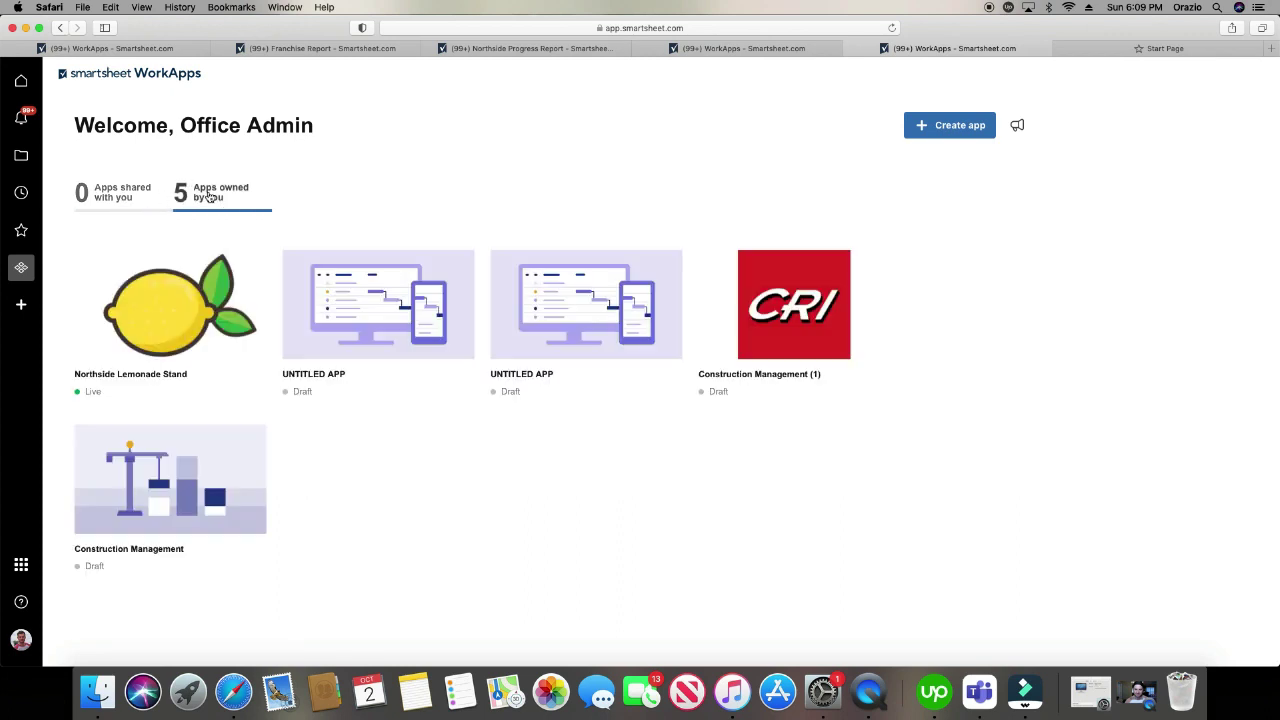
click(128, 195)
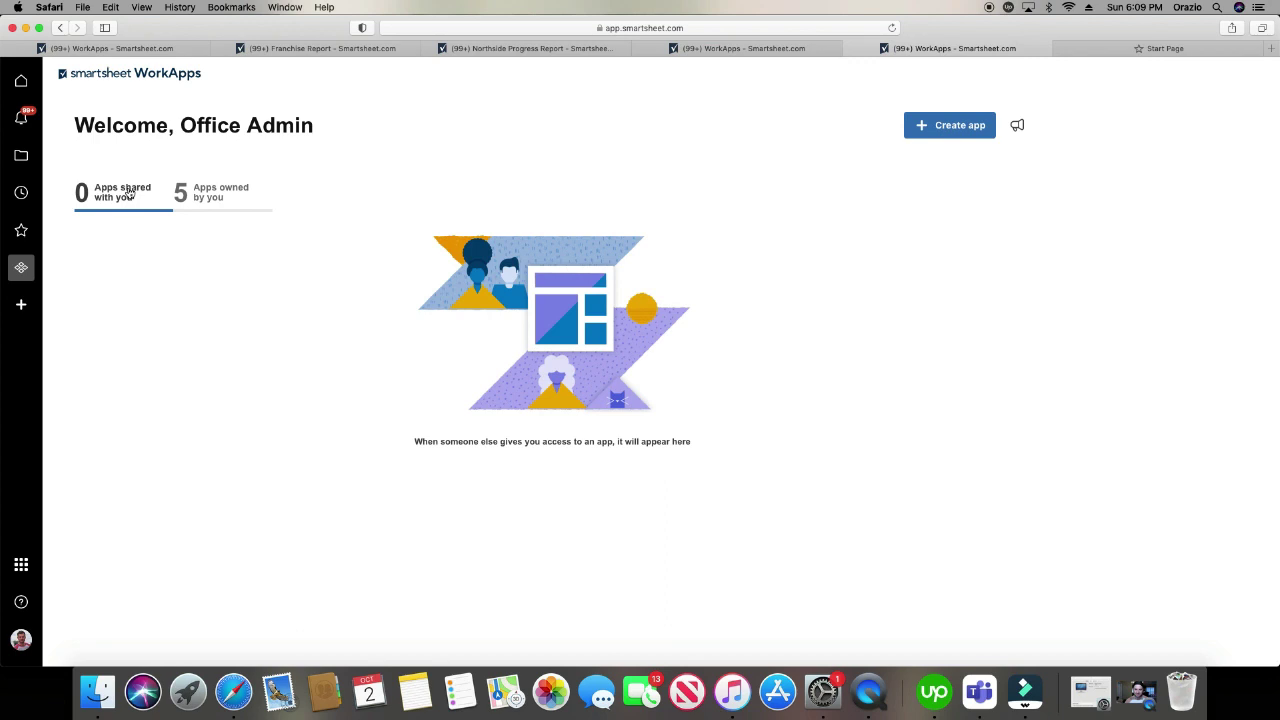
click(185, 194)
click(140, 193)
click(190, 195)
click(145, 192)
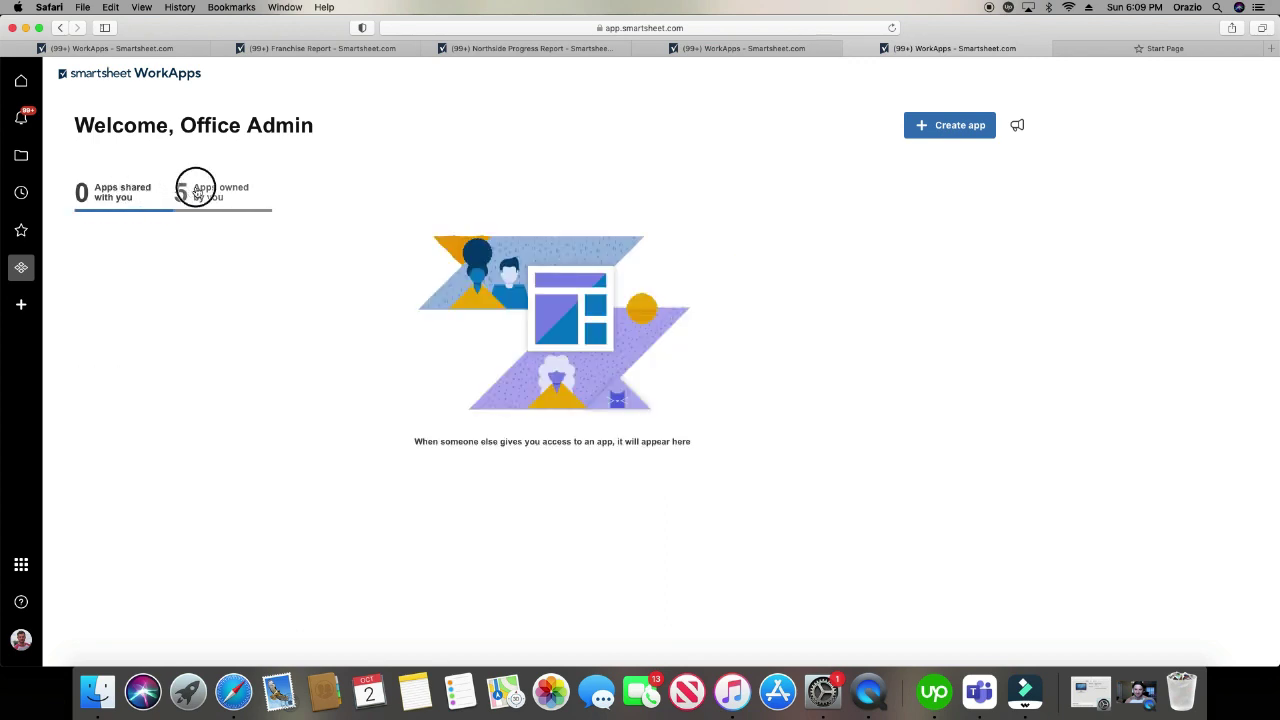
click(196, 191)
click(145, 192)
click(188, 197)
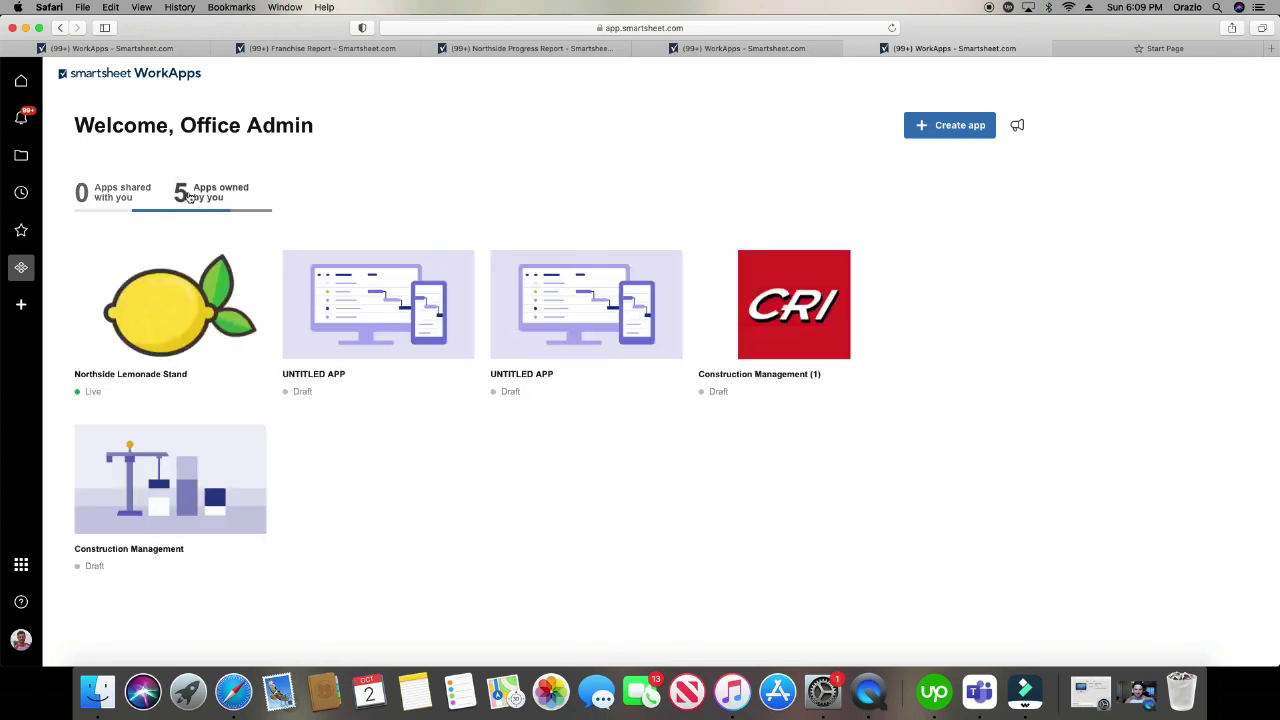
click(145, 192)
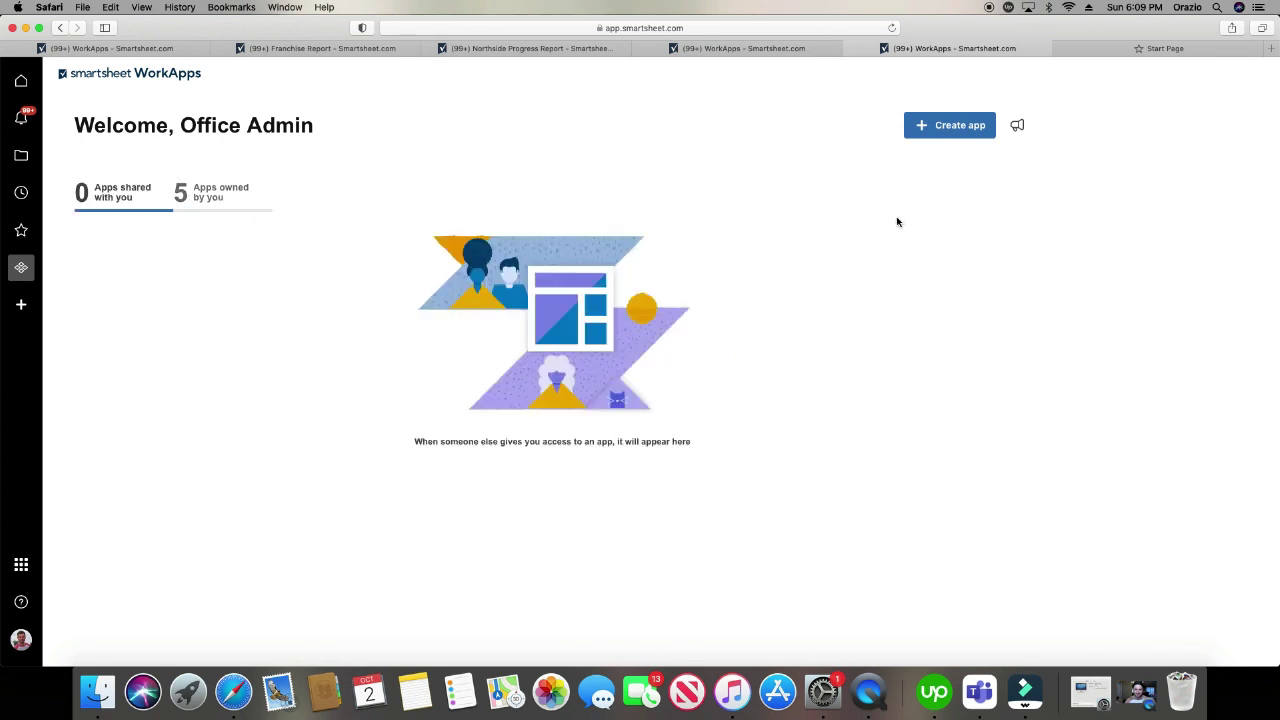
- Create a new app from scratch, opening an empty UNTITLED APP draft
click(946, 130)
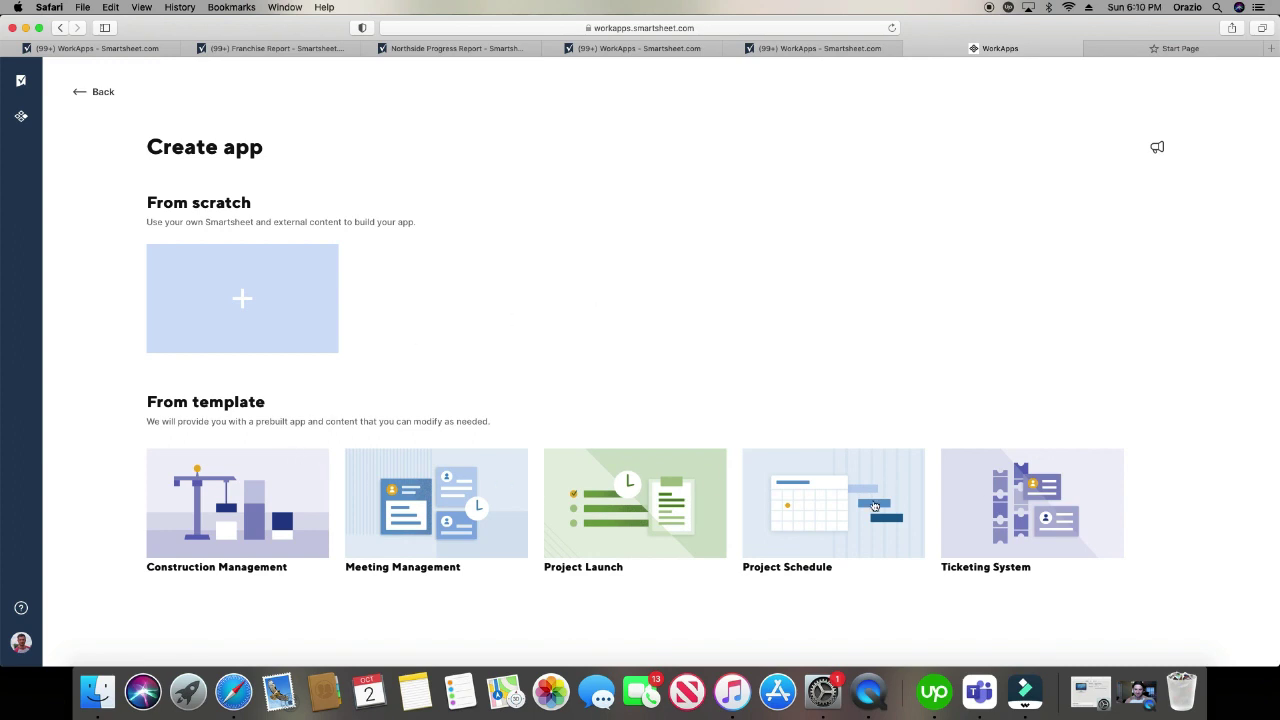
click(243, 300)
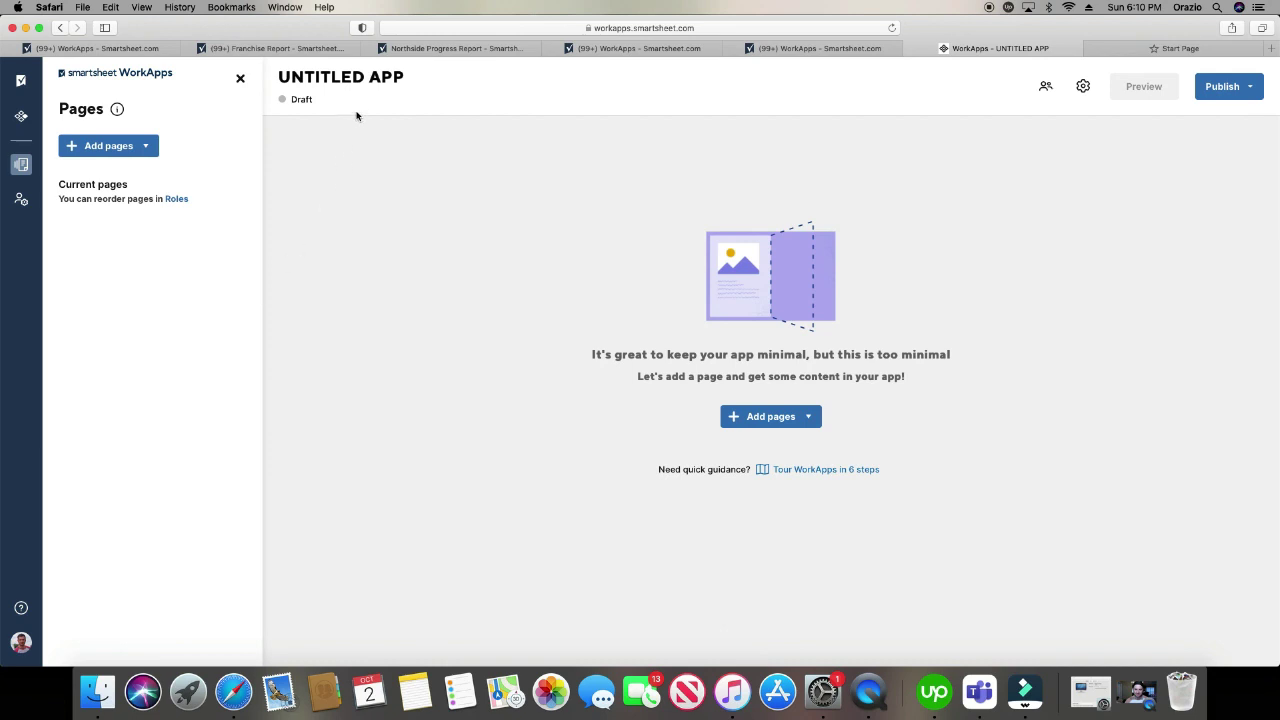
- Rename the draft app to 'HQ Lemonade Stand' and close the sharing settings unchanged
click(363, 78)
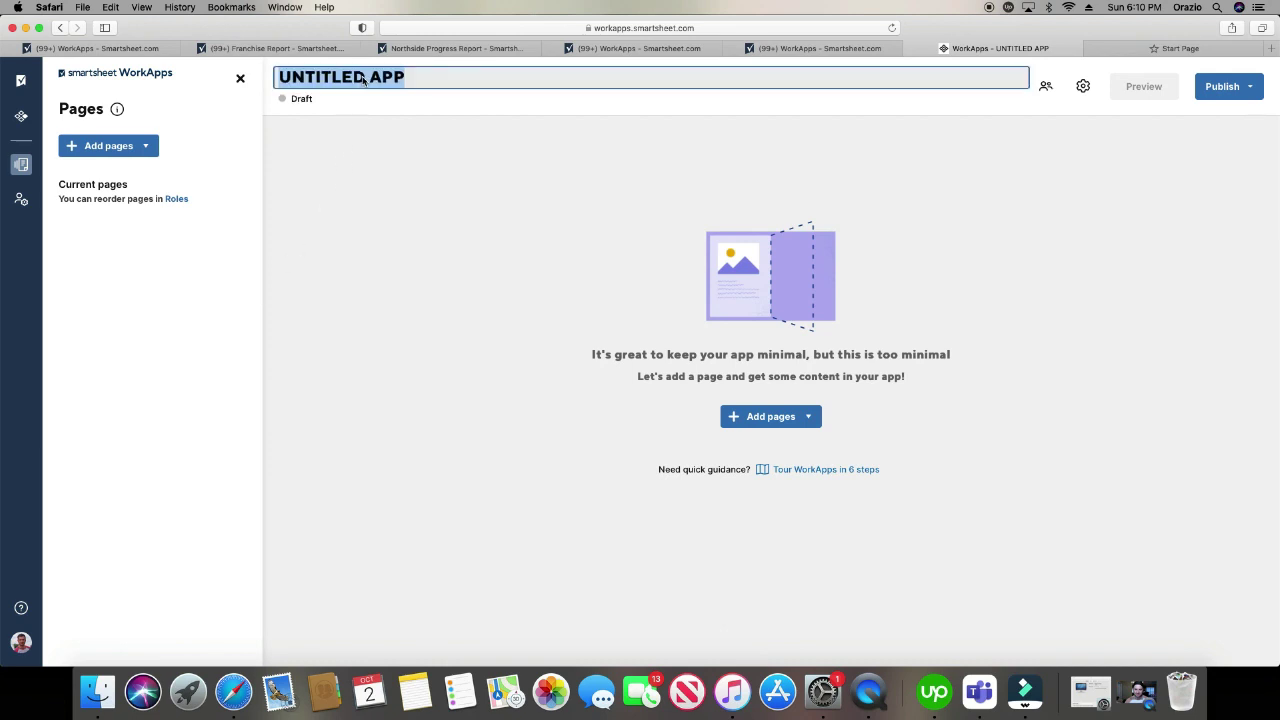
text(H)
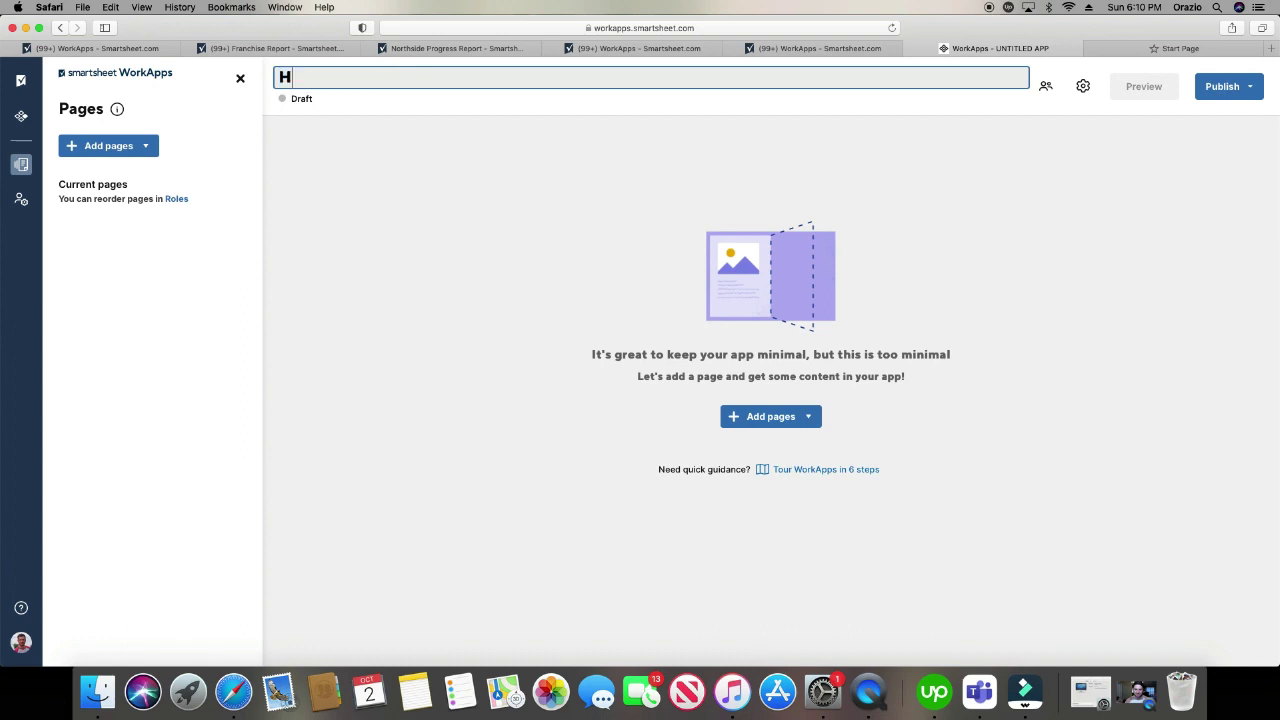
text(Q Lemondade)
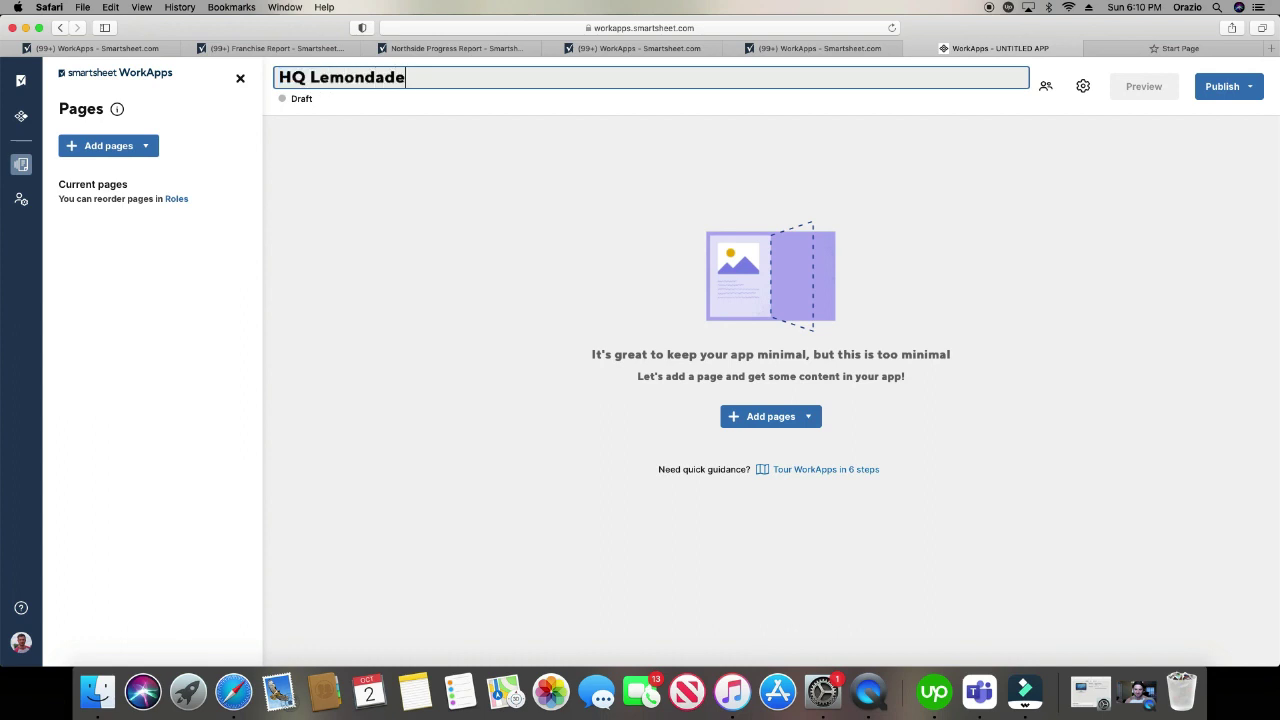
key(BackSpace)
key(BackSpace)
key(BackSpace)
key(BackSpace)
text(ade Stand)
click(1046, 87)
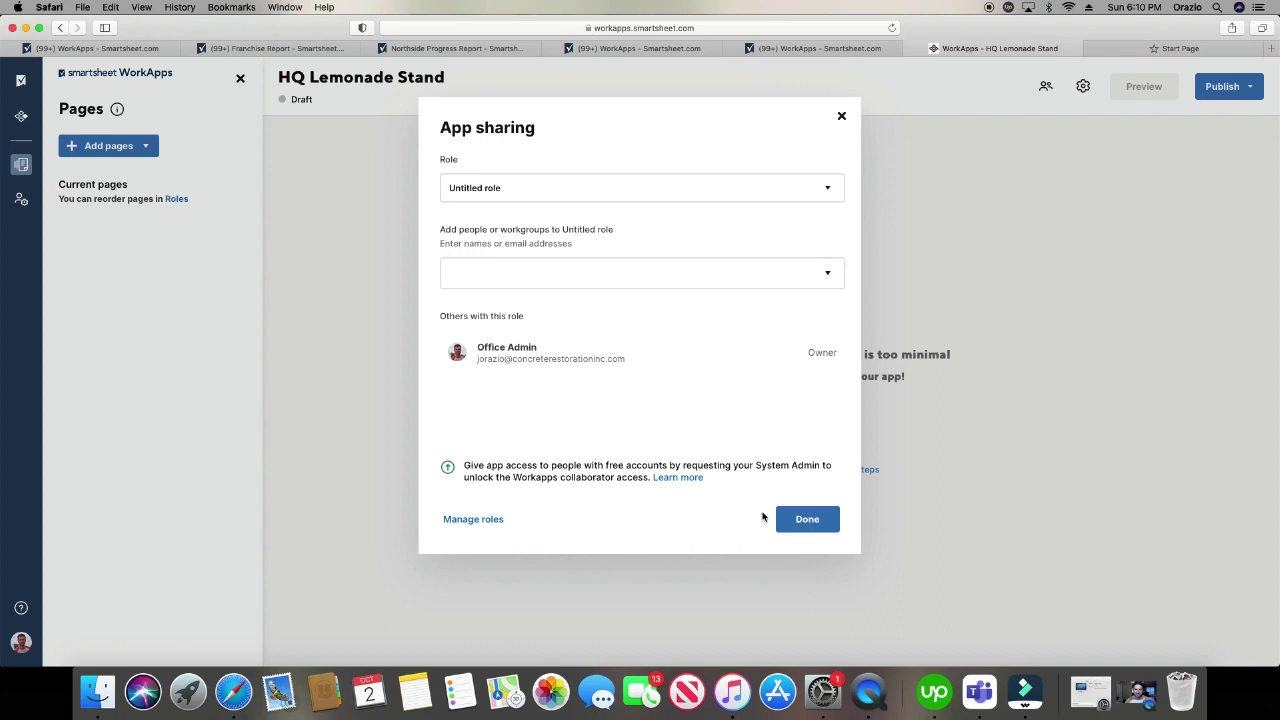
click(841, 116)
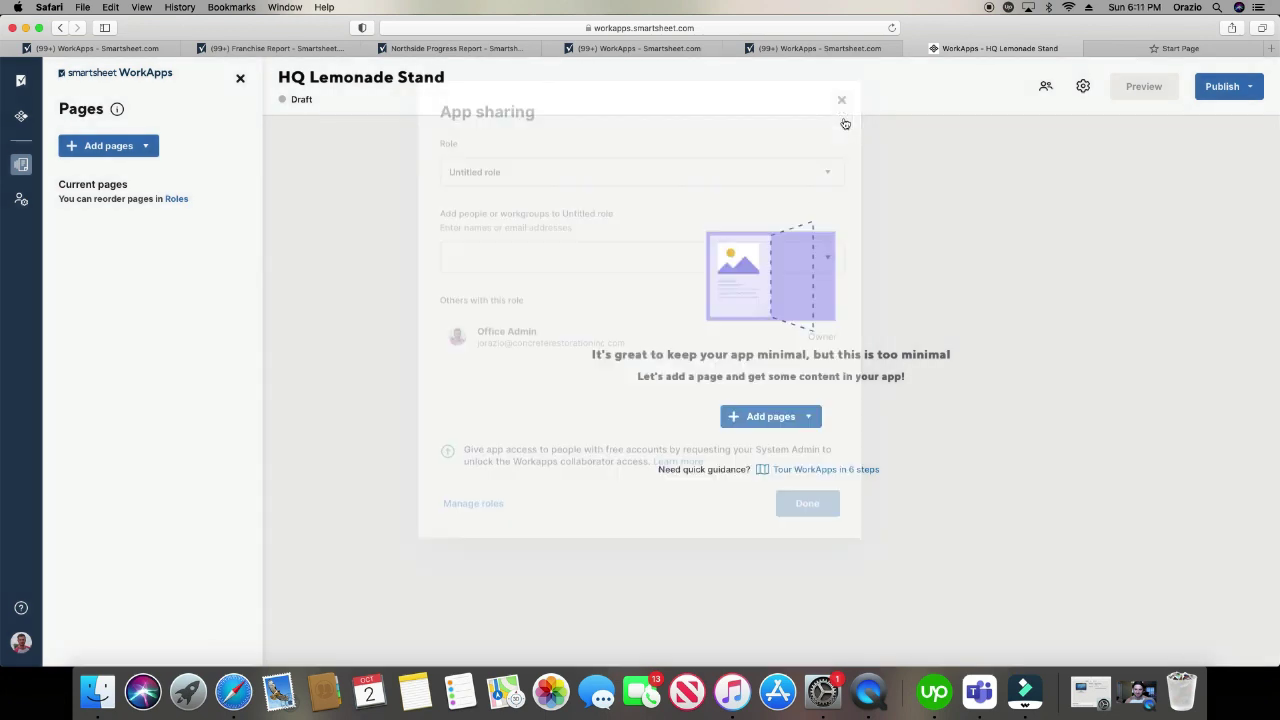
- From the App theme settings, start a logo upload and search the computer for 'lemon'
click(1083, 86)
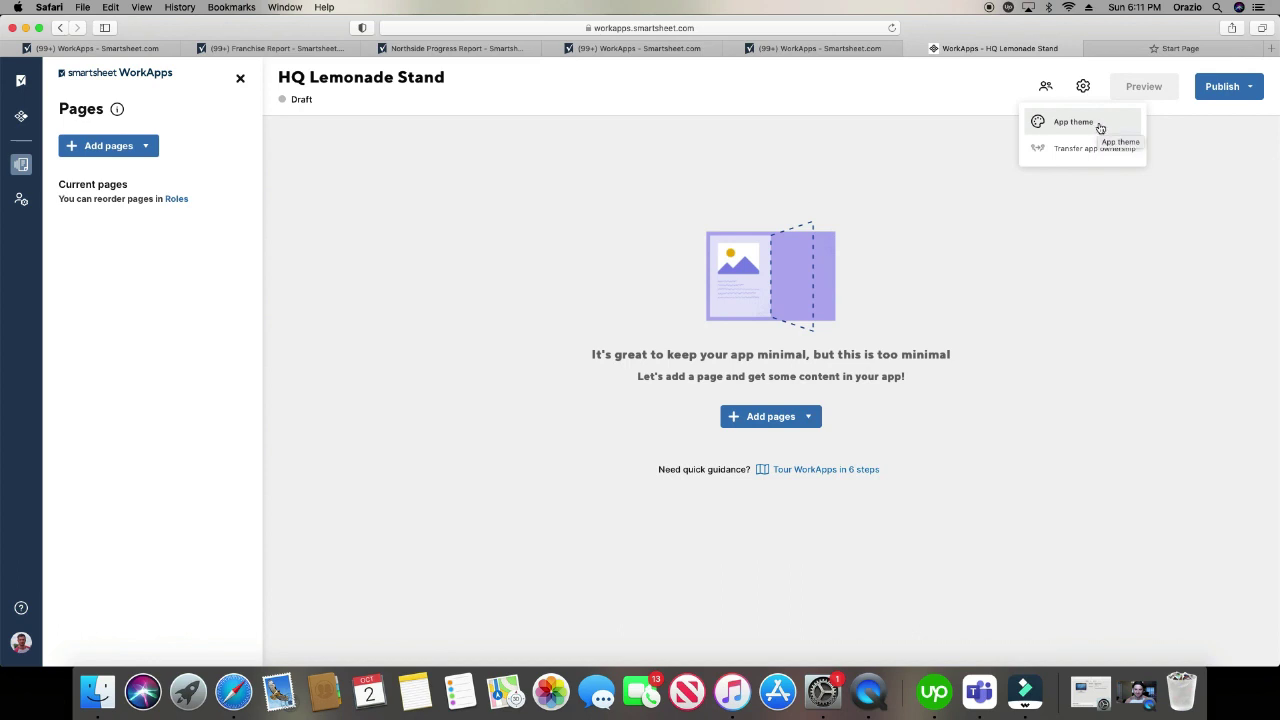
click(1073, 122)
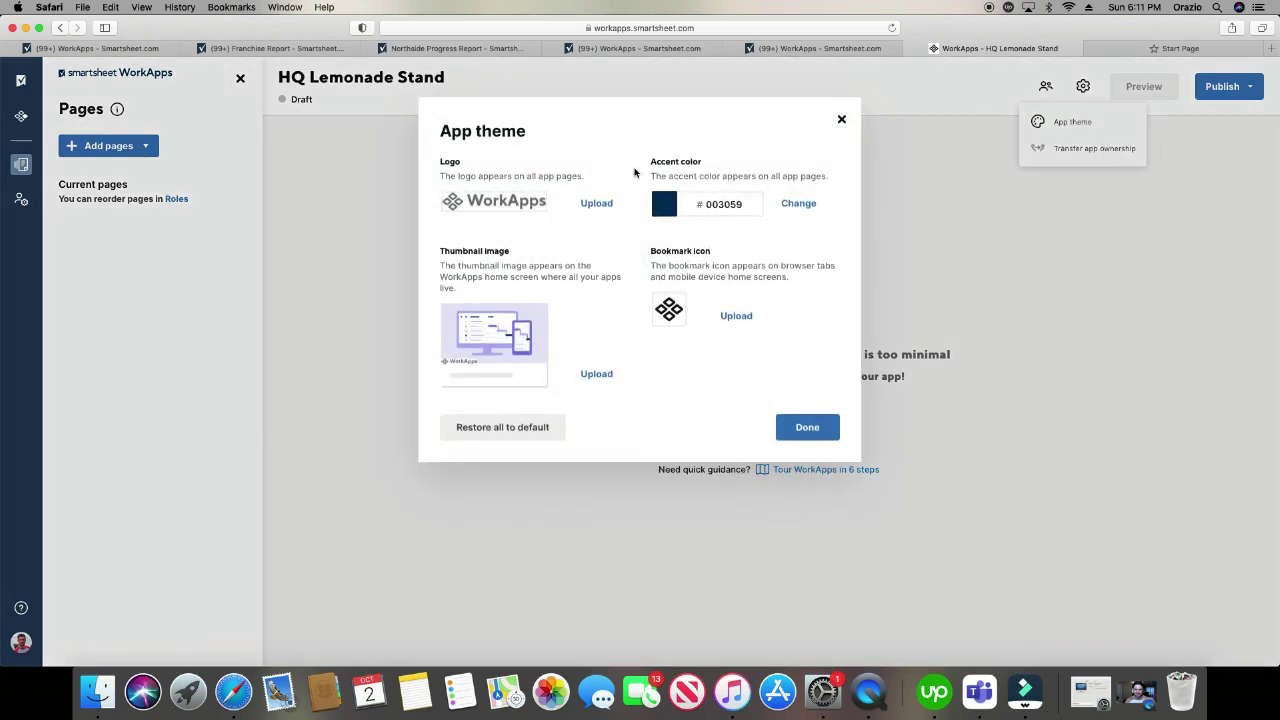
click(597, 204)
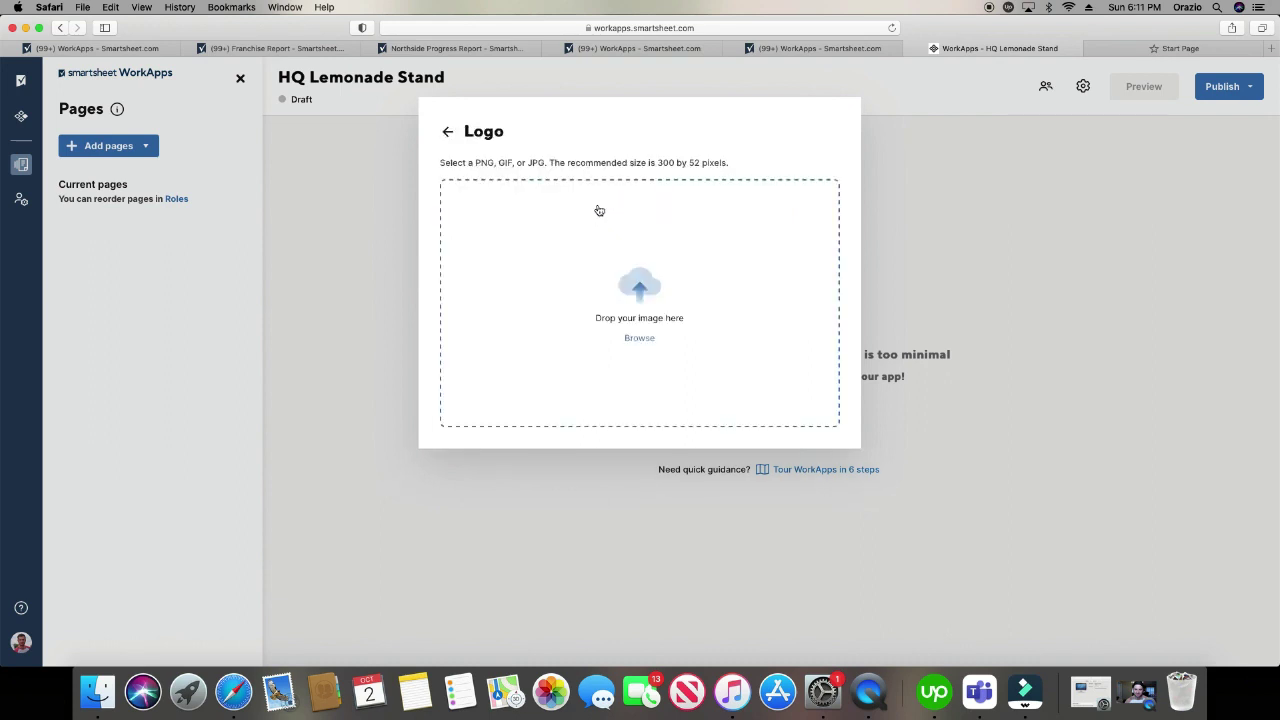
click(640, 339)
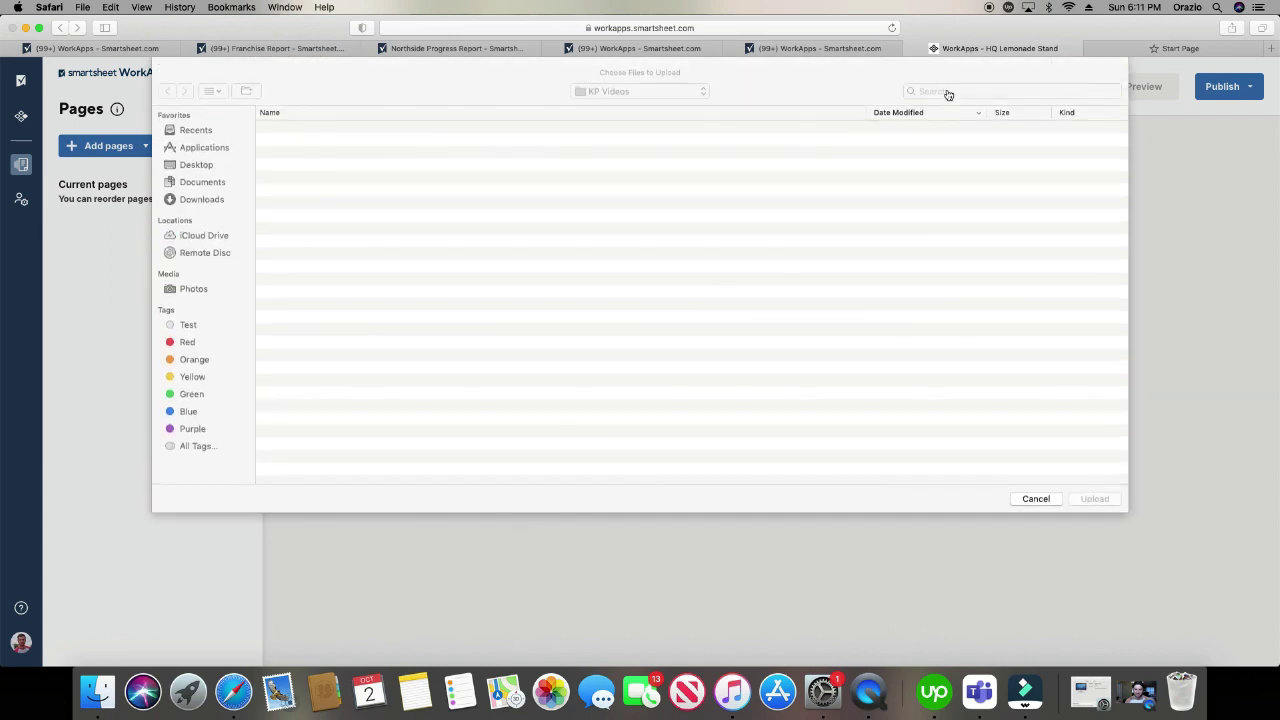
click(952, 90)
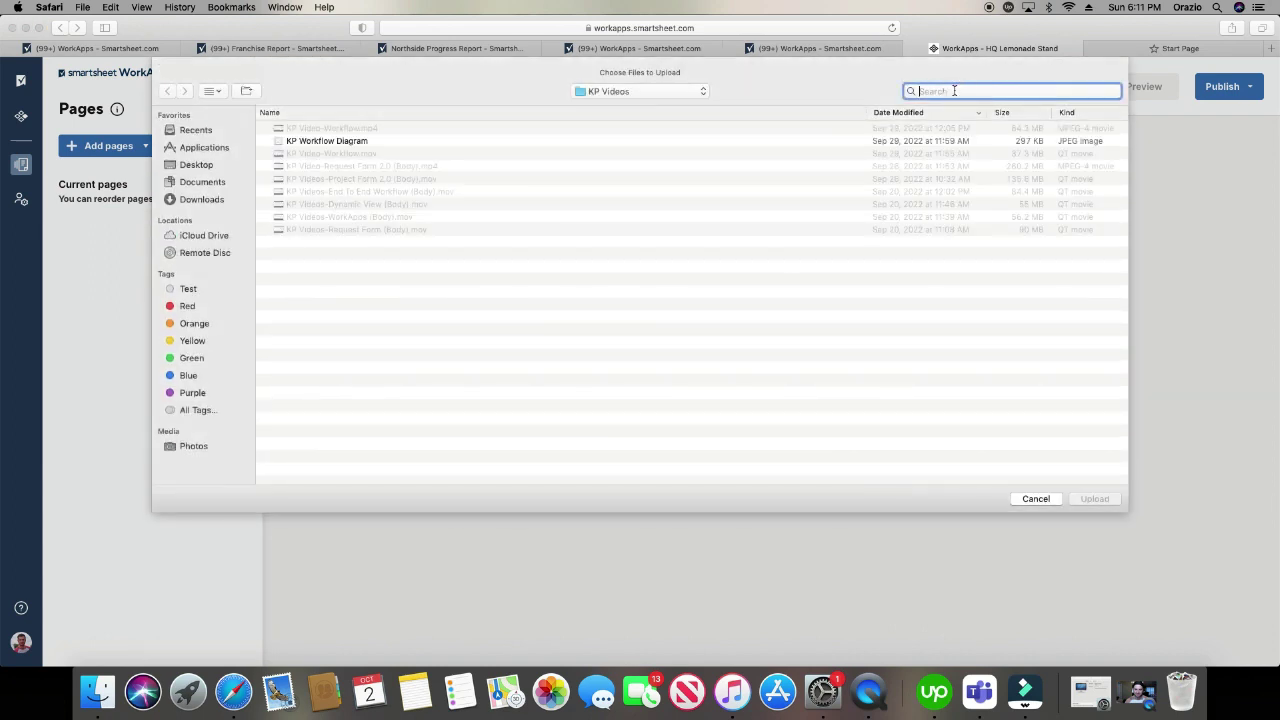
text(lemon)
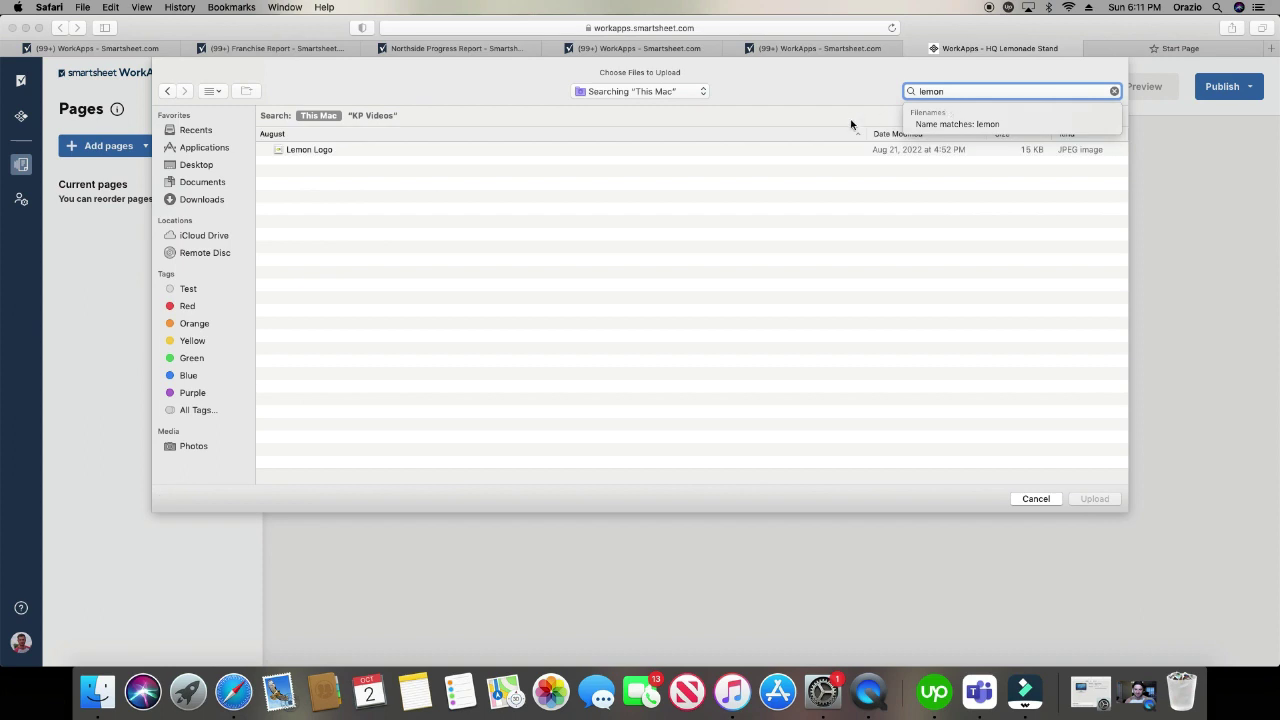
- Upload the Lemon Logo image, zoom out four steps to fit, and save it as the logo
click(404, 149)
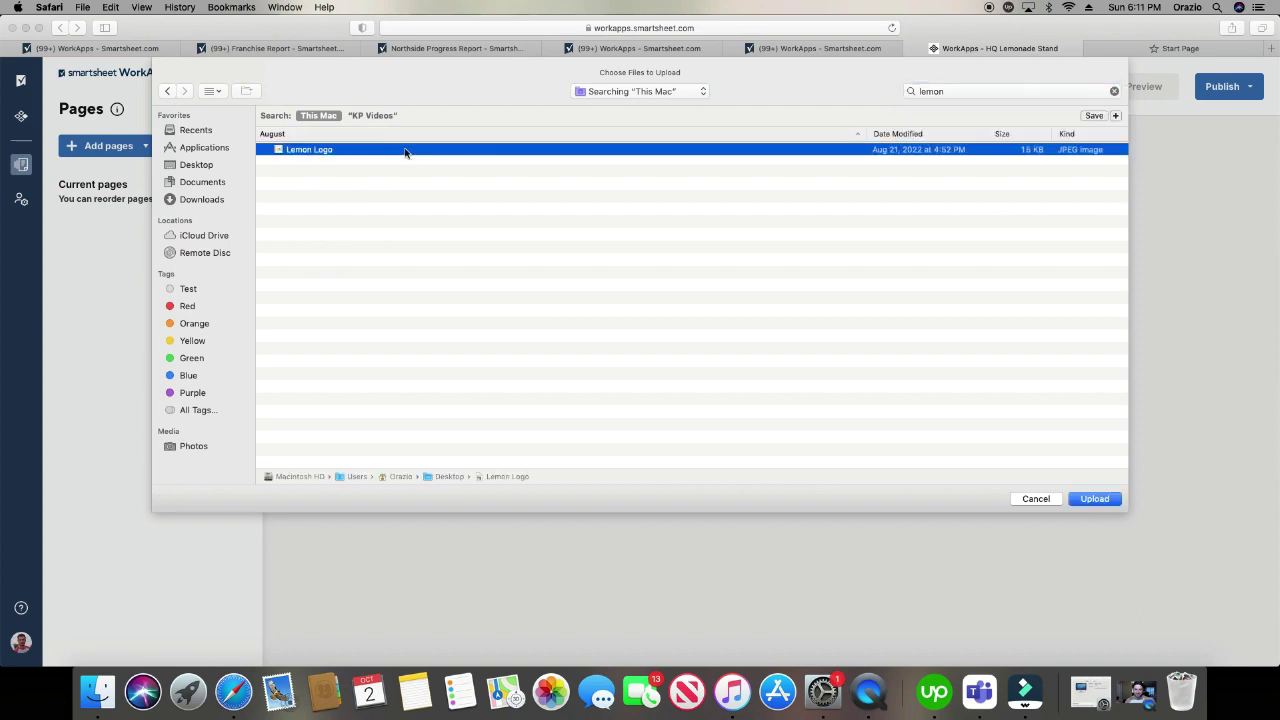
click(1095, 500)
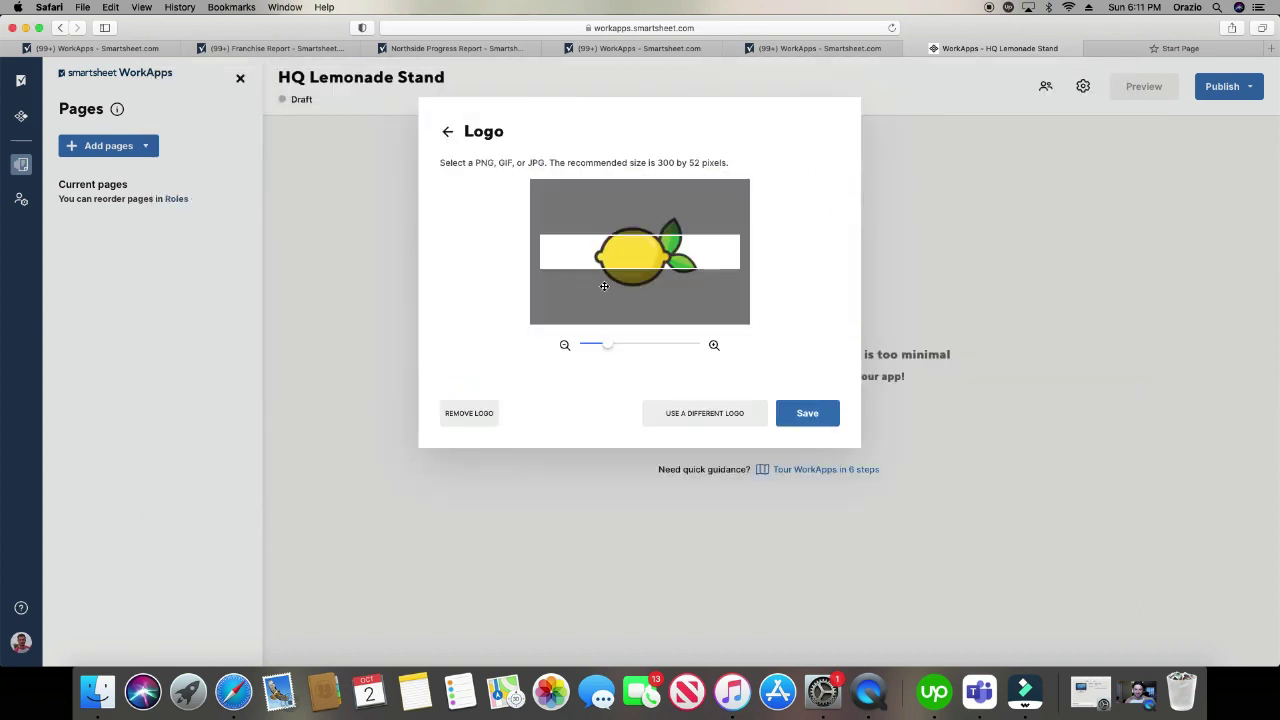
click(565, 345)
click(565, 345)
click(565, 345)
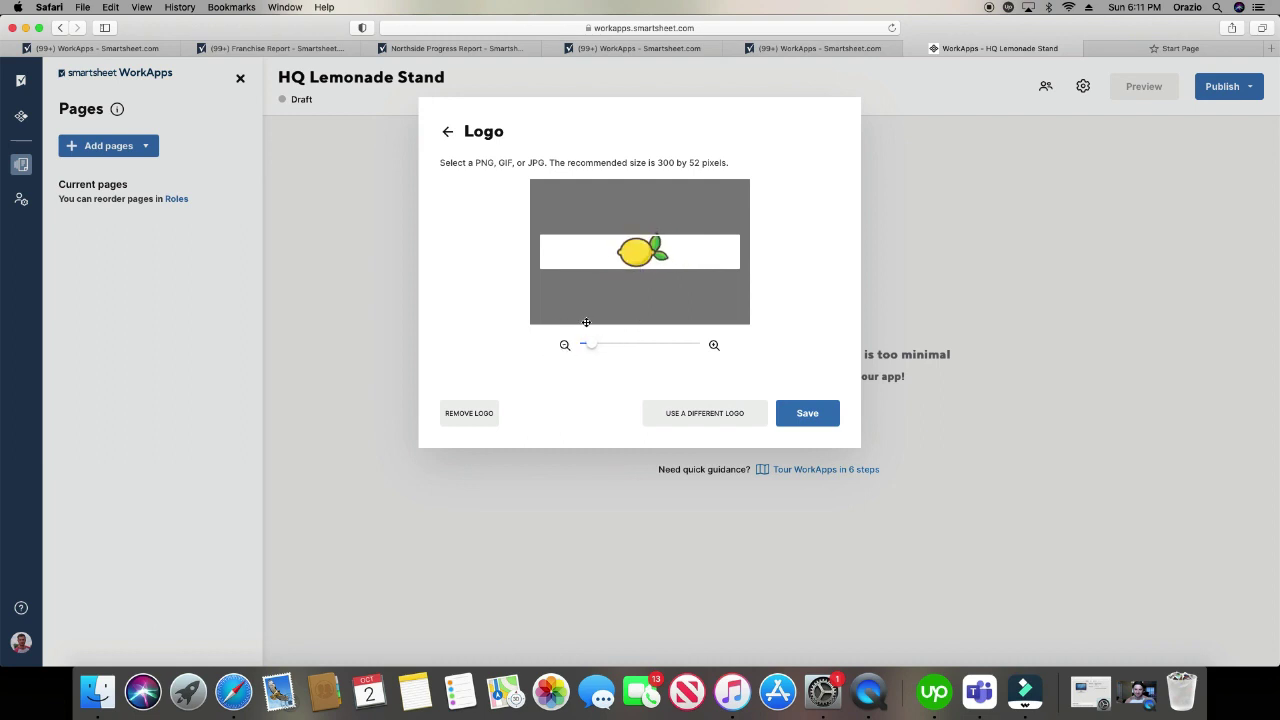
click(565, 345)
click(818, 420)
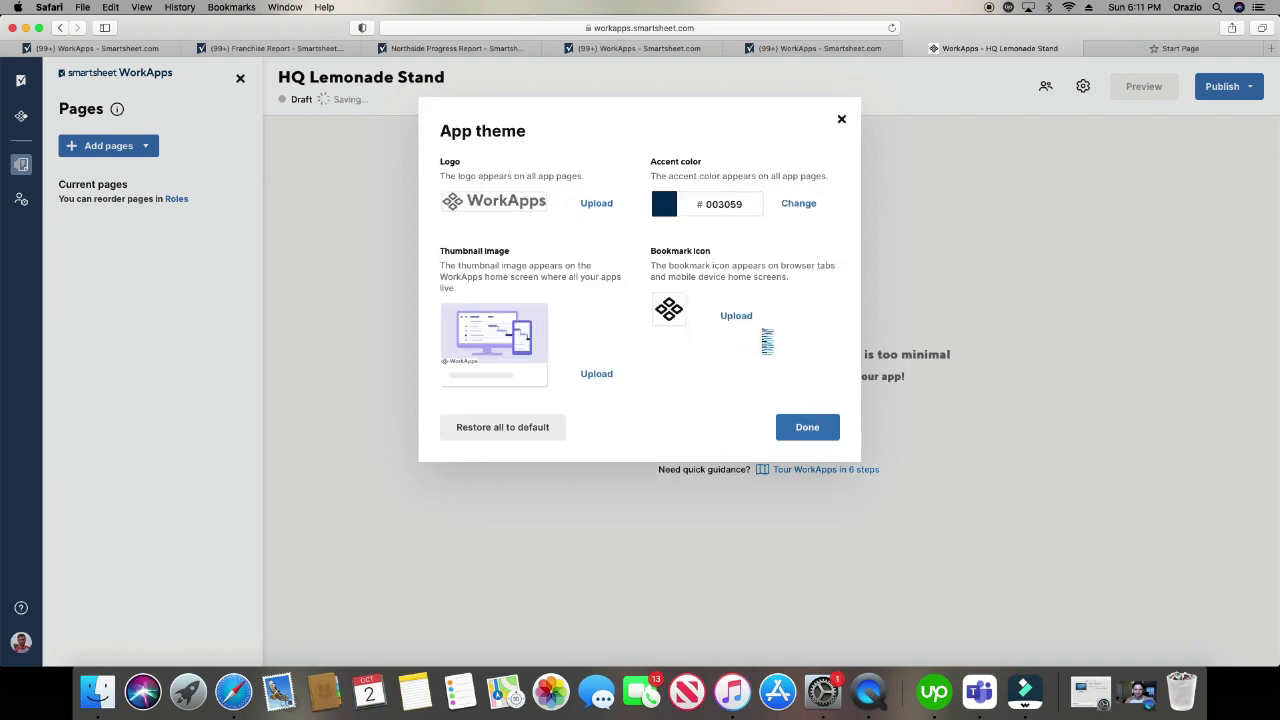
- Upload the Lemon Logo as the app thumbnail, zoomed in twice, and save it
click(594, 375)
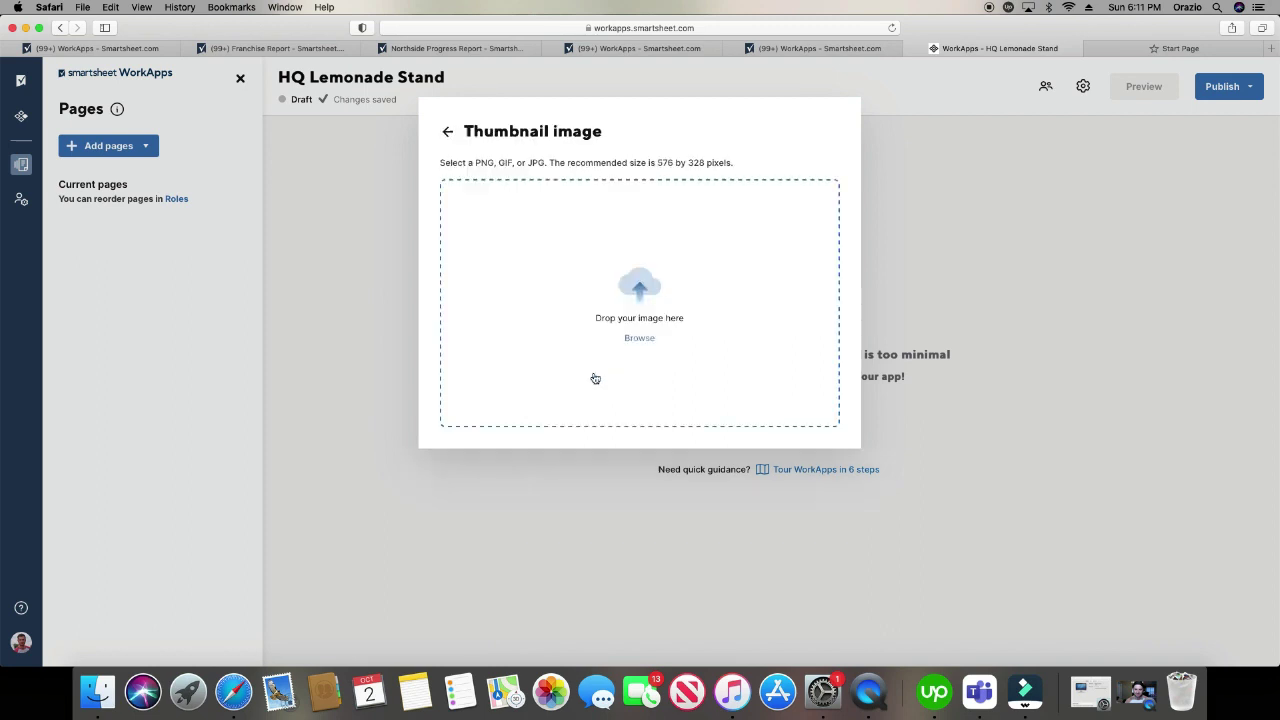
click(645, 338)
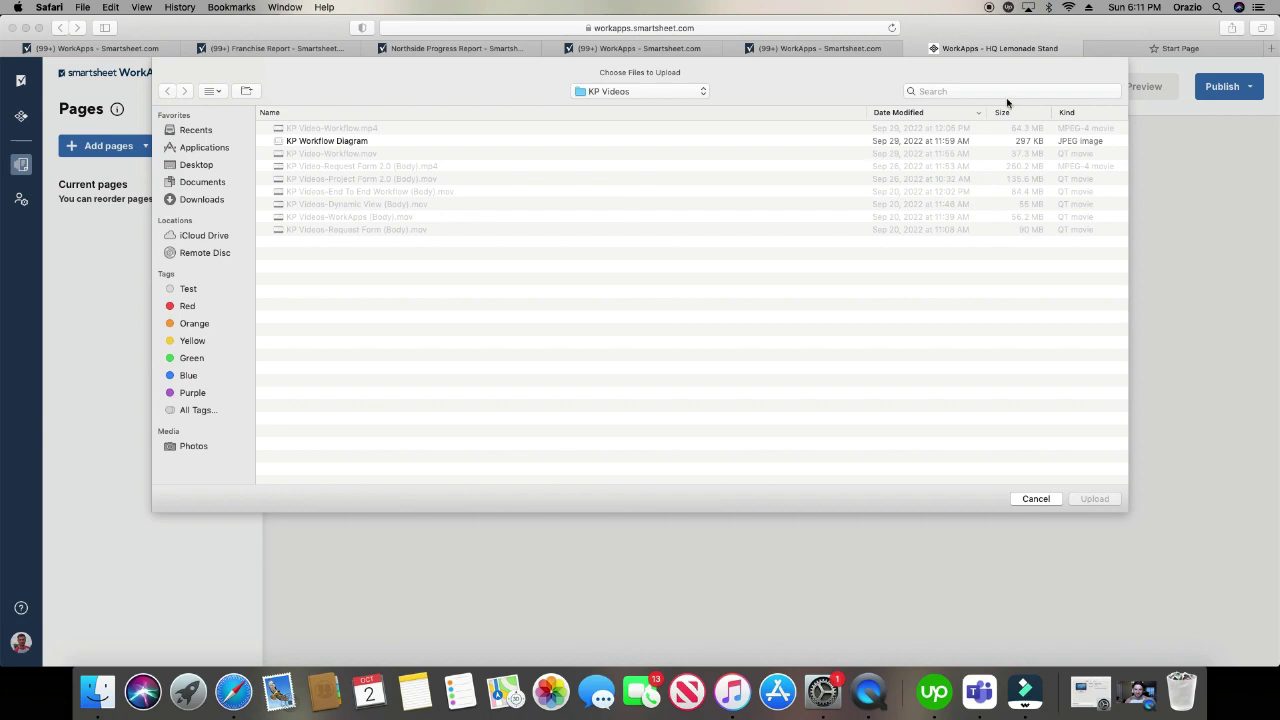
click(1013, 92)
text(lemon)
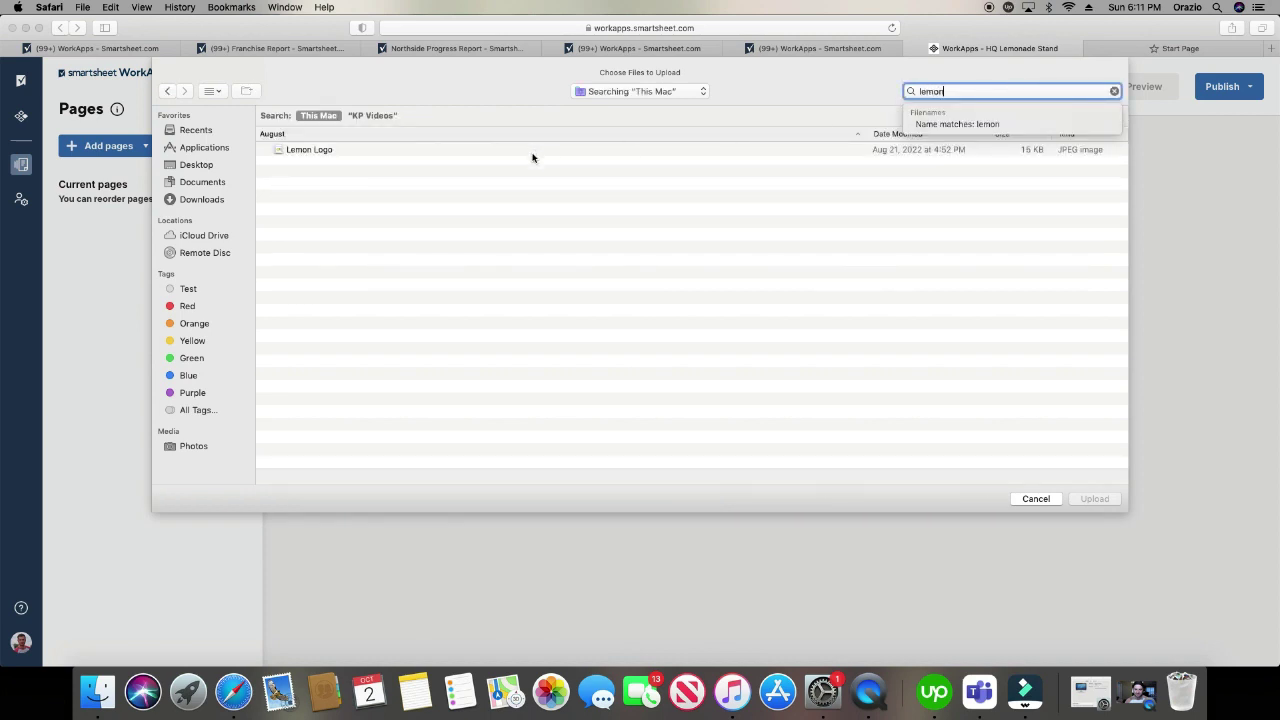
click(532, 152)
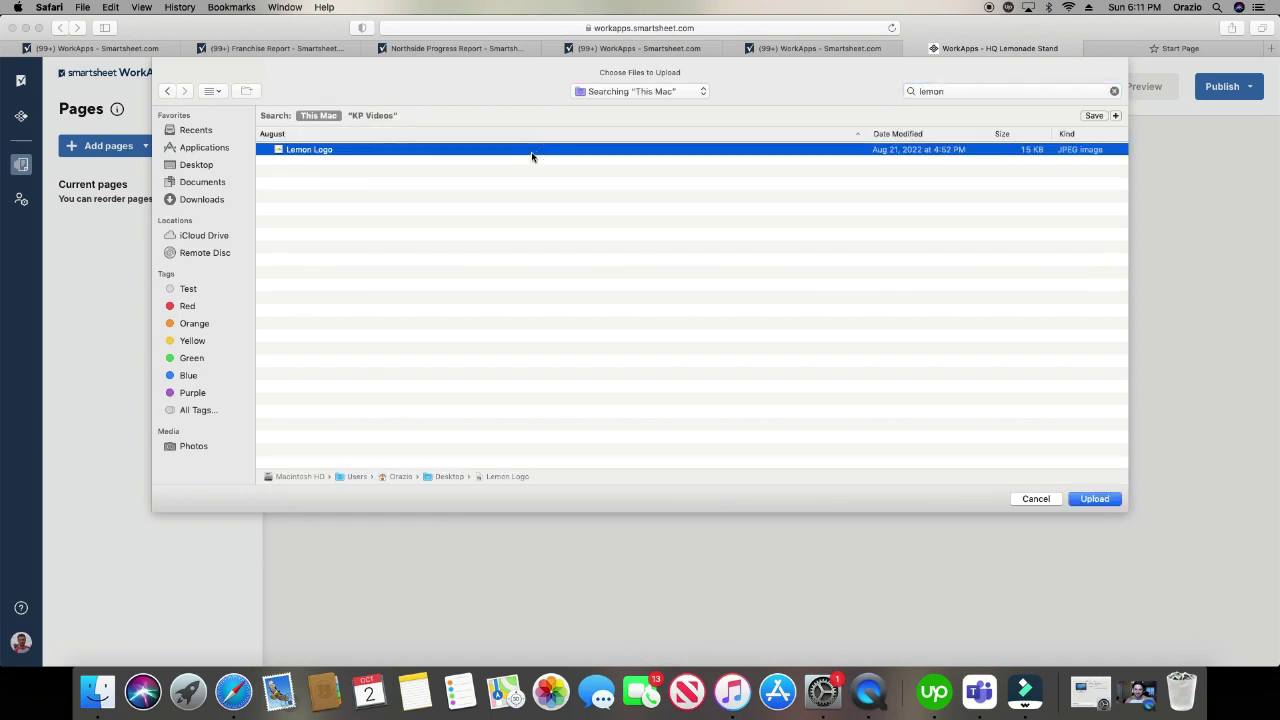
click(1094, 497)
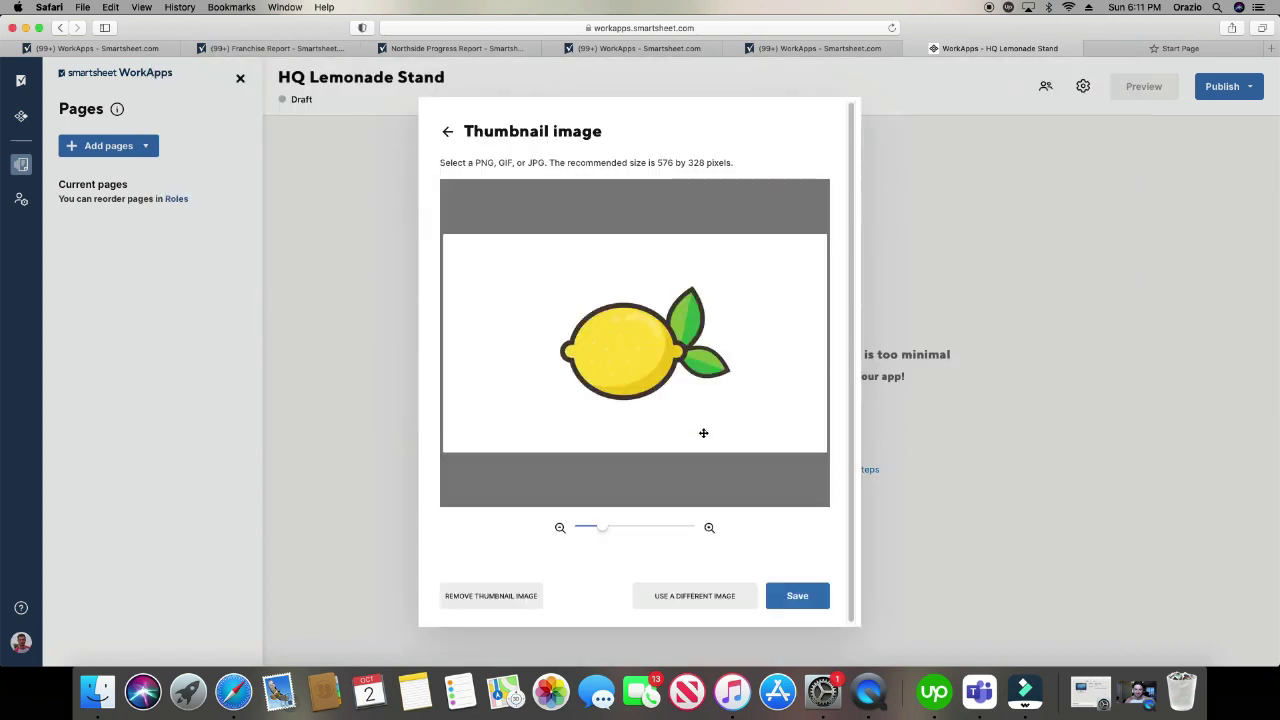
click(709, 530)
click(709, 529)
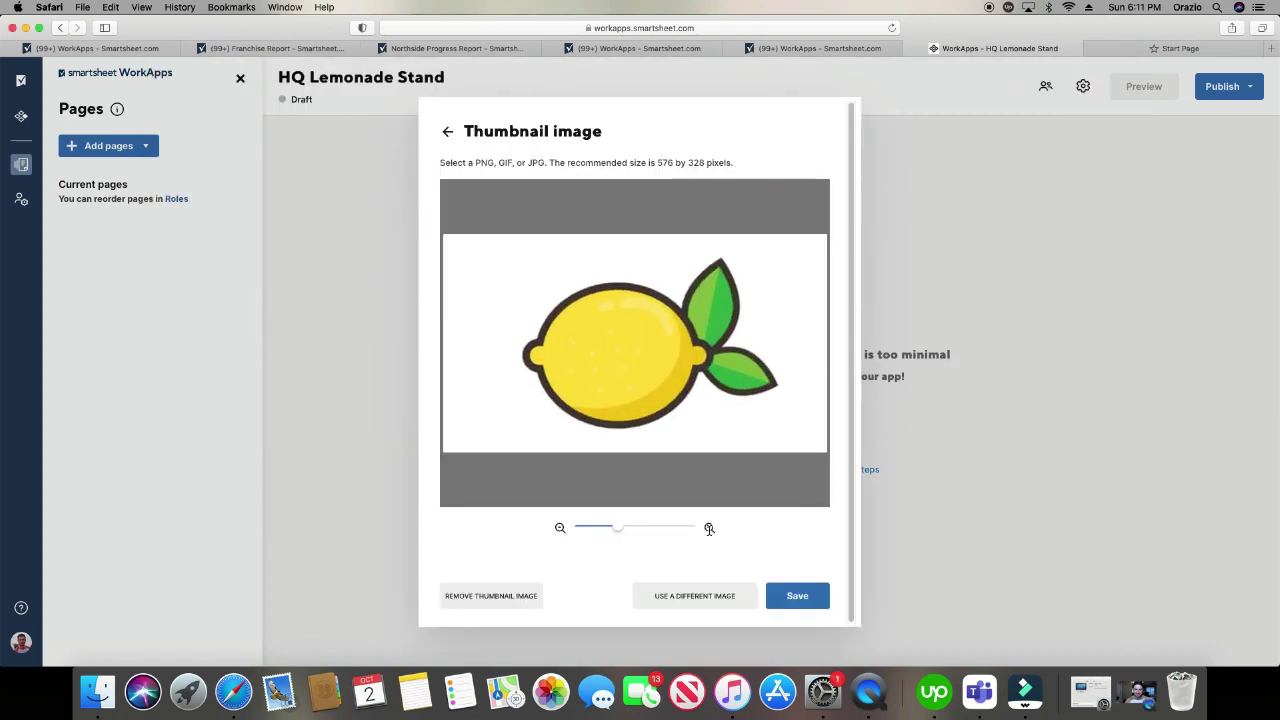
click(808, 598)
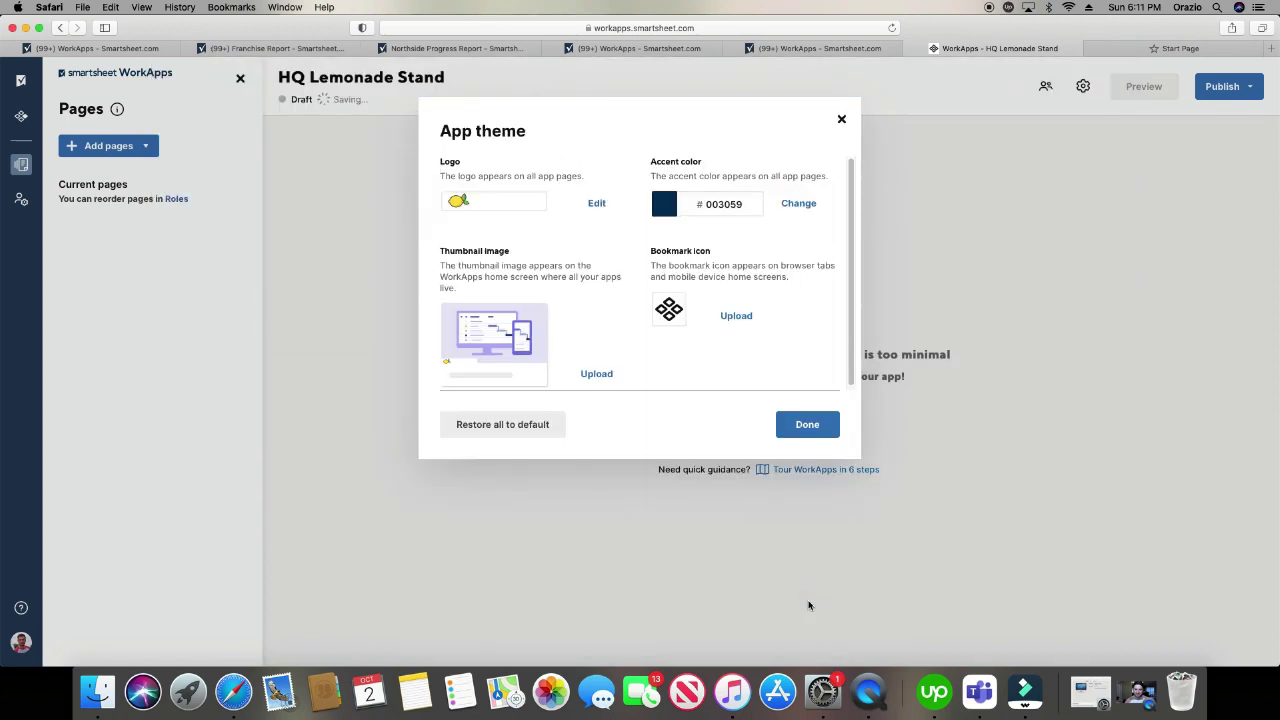
- Change the accent colour from 003059 to light peach F4B286
click(797, 205)
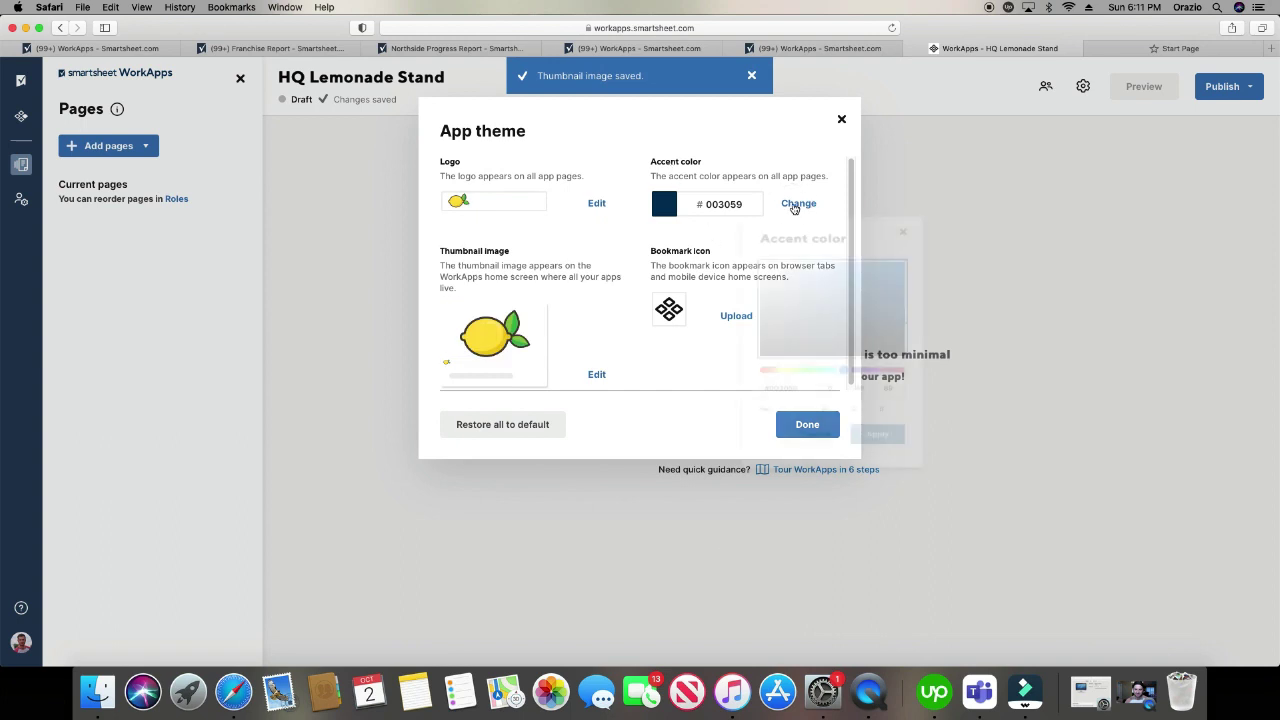
click(759, 427)
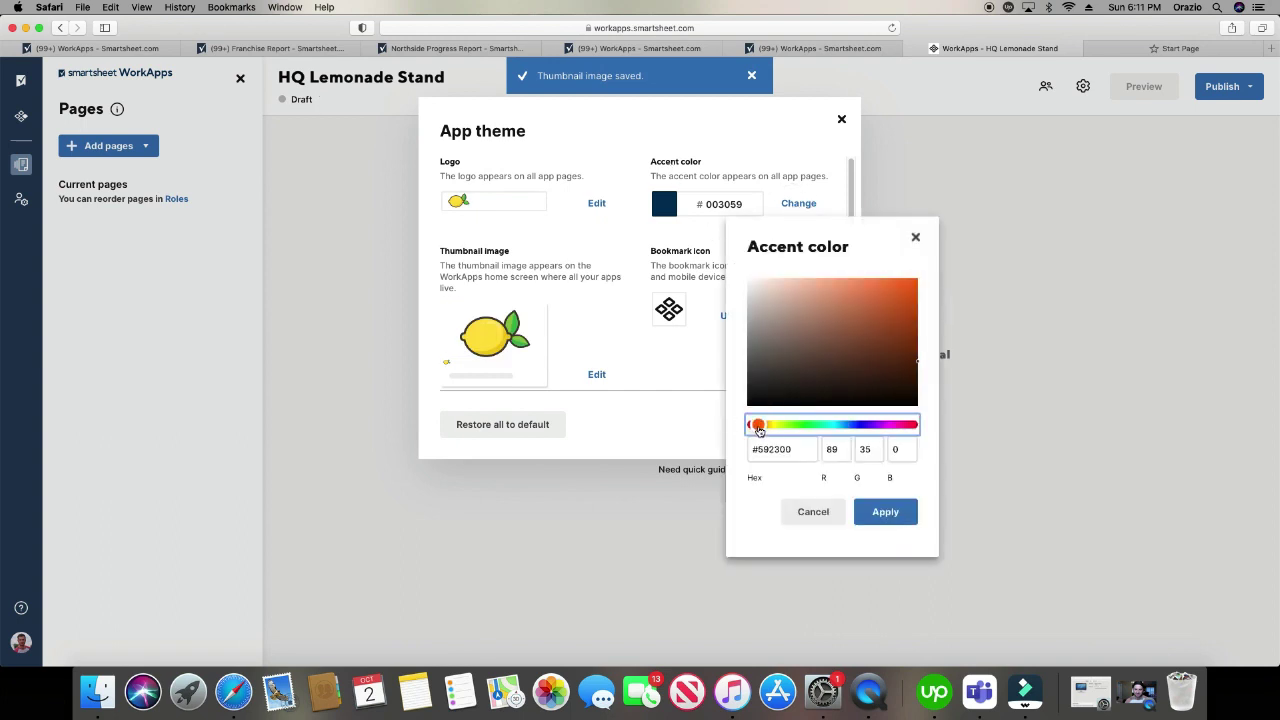
click(825, 284)
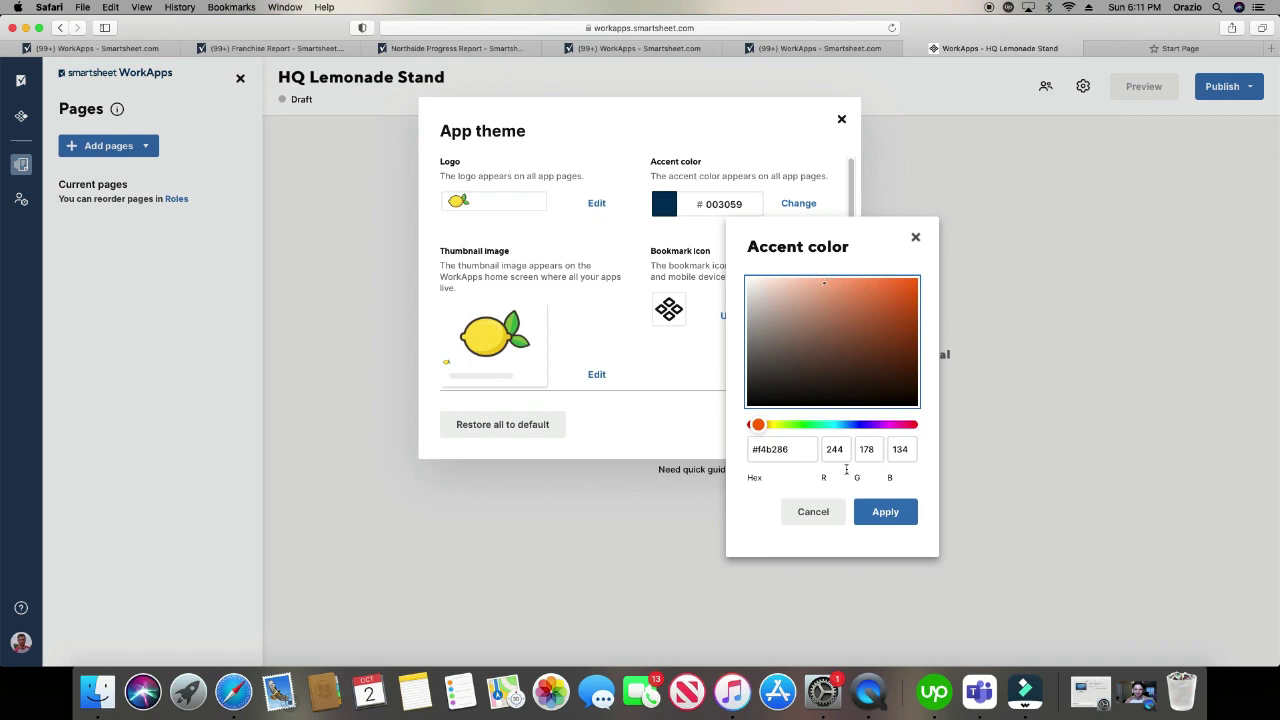
click(885, 512)
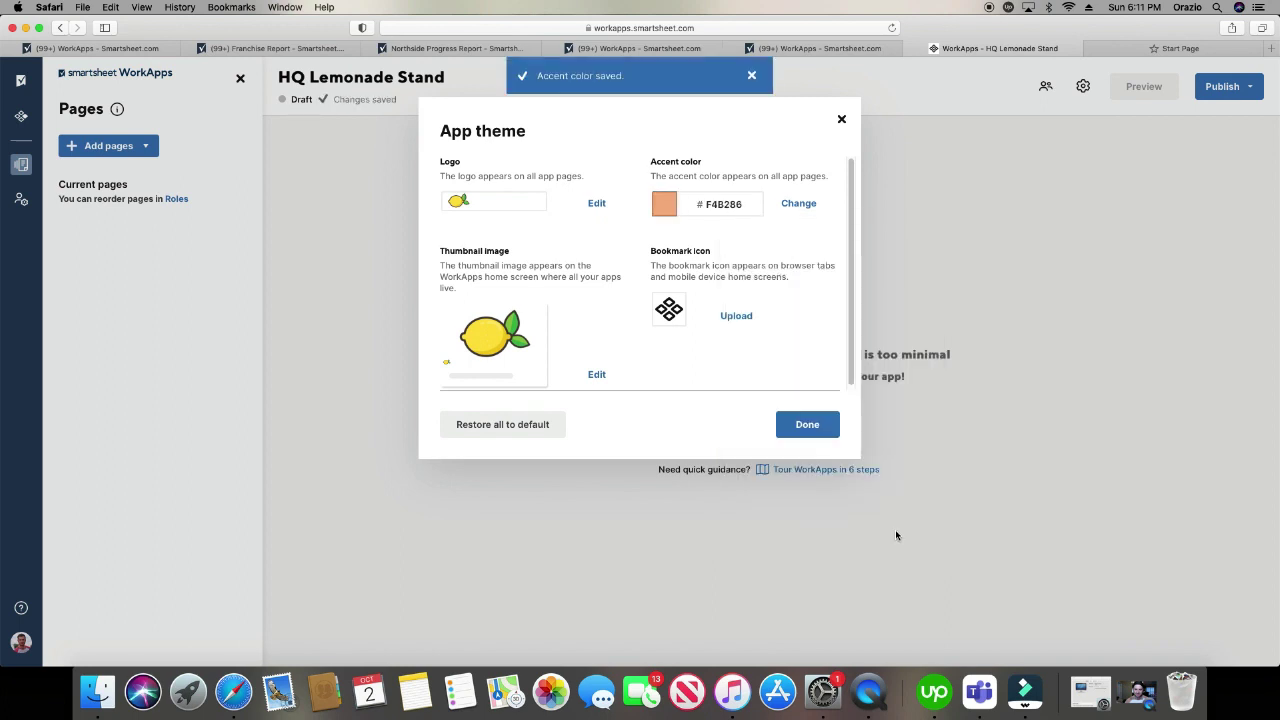
click(737, 316)
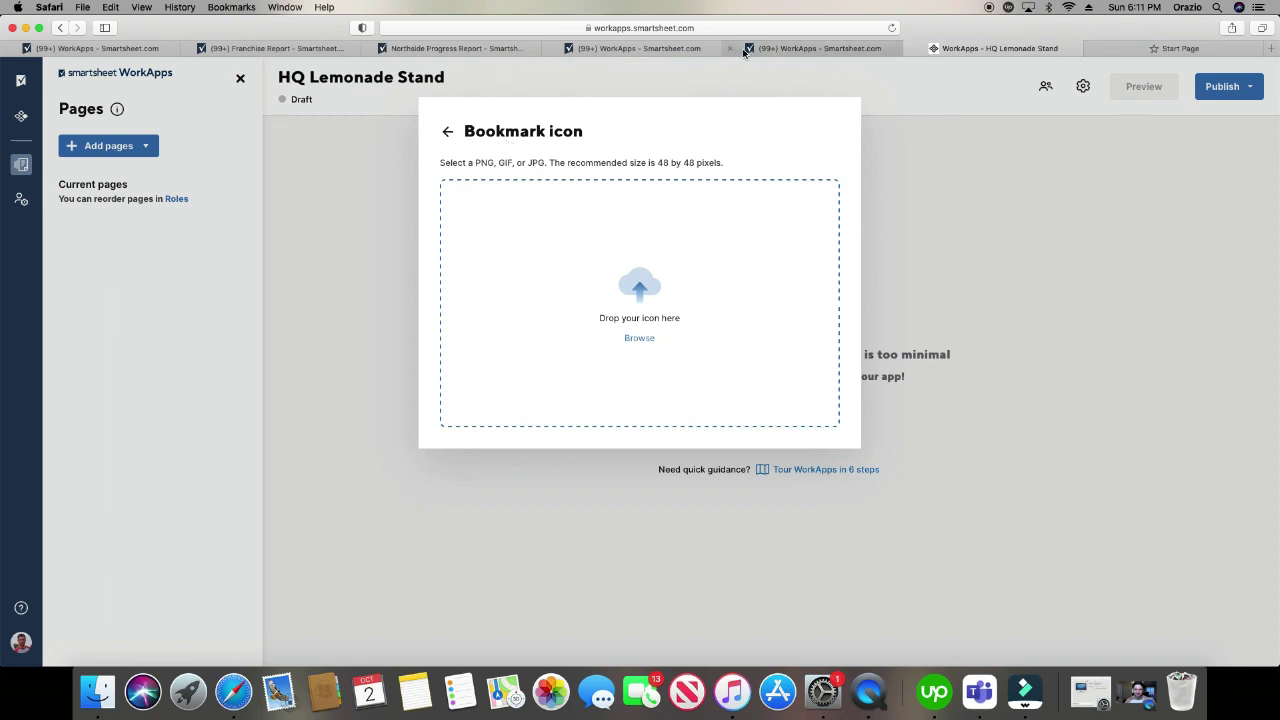
- Upload the Lemon Logo as the bookmark icon, zoomed out twice, save it, and close App theme
click(638, 337)
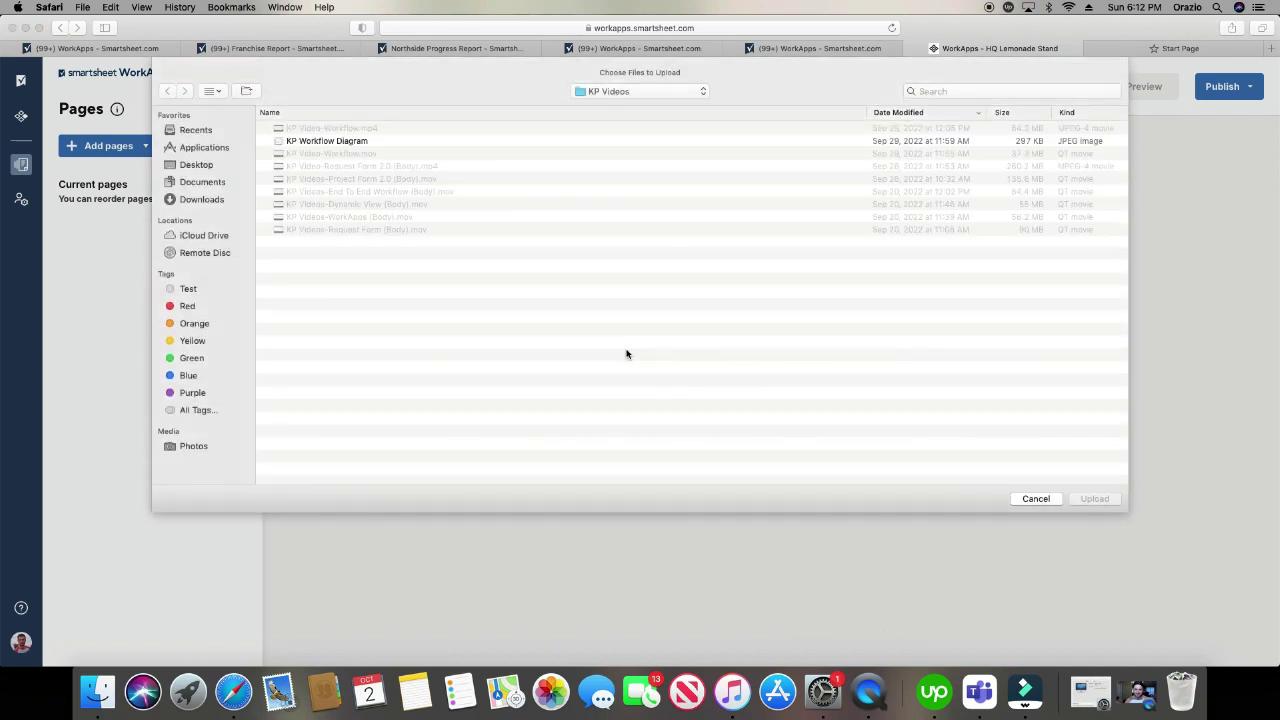
click(1015, 91)
text(lemon)
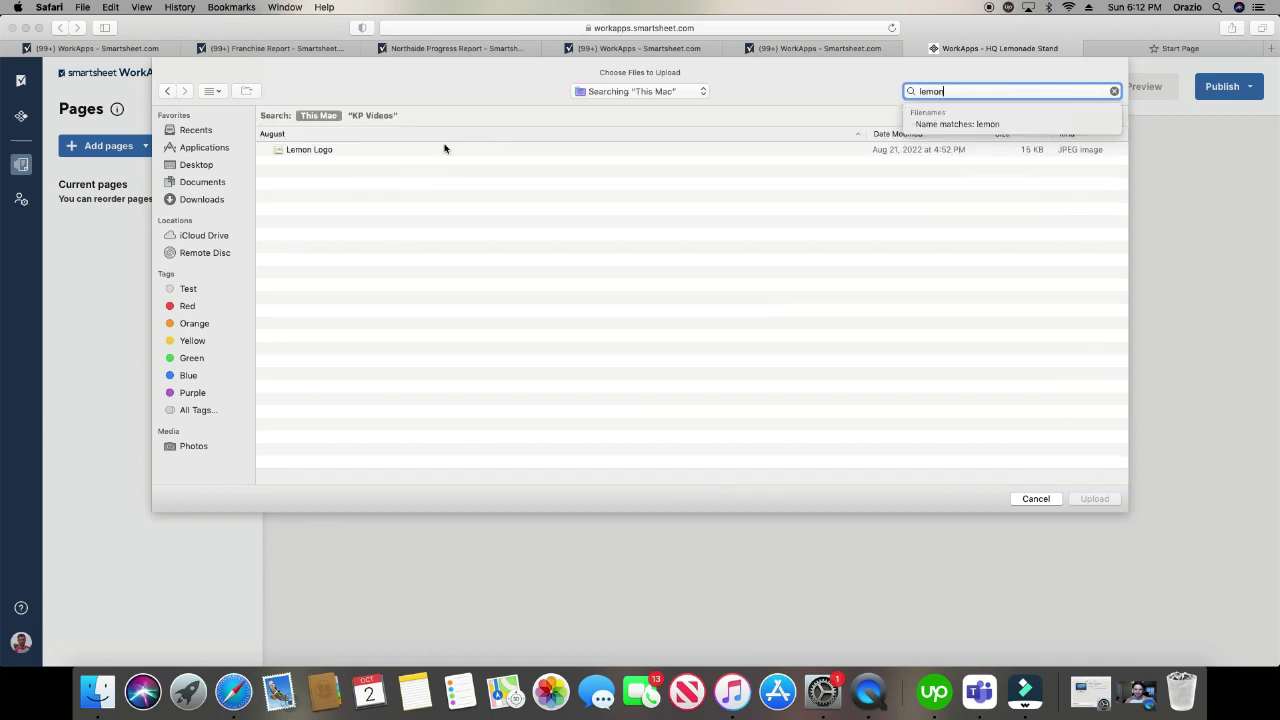
click(443, 149)
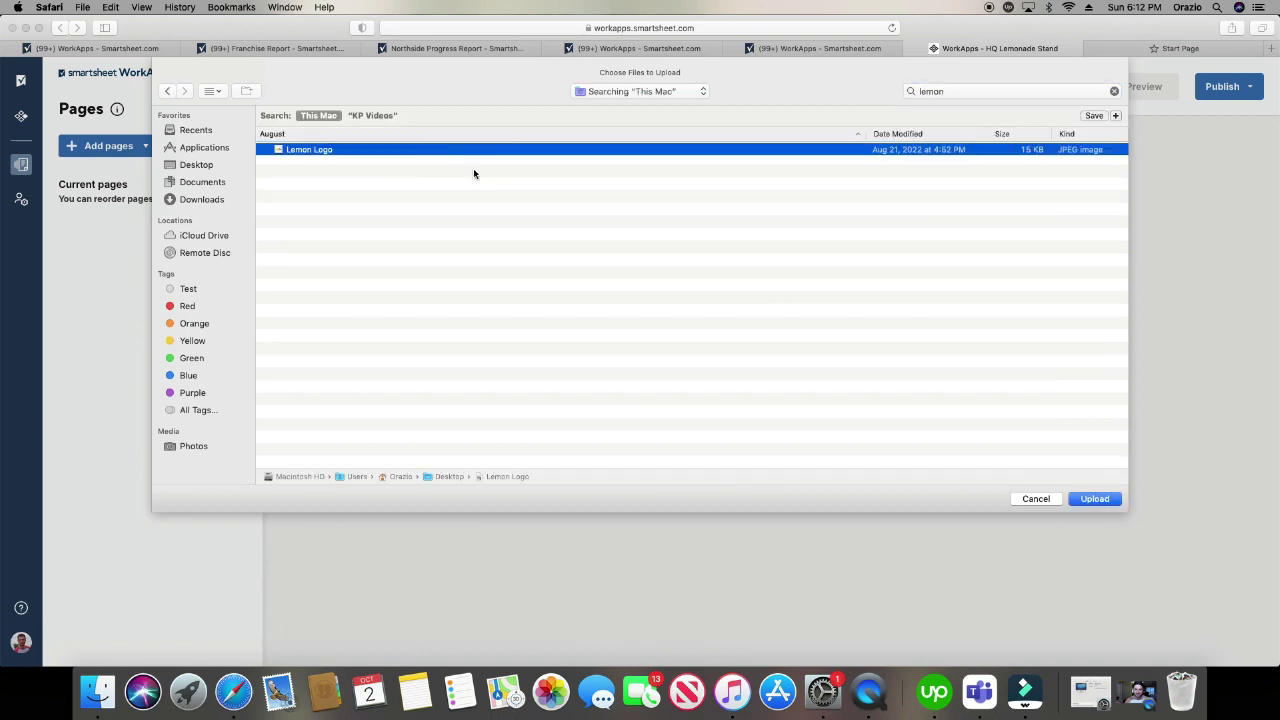
click(1098, 498)
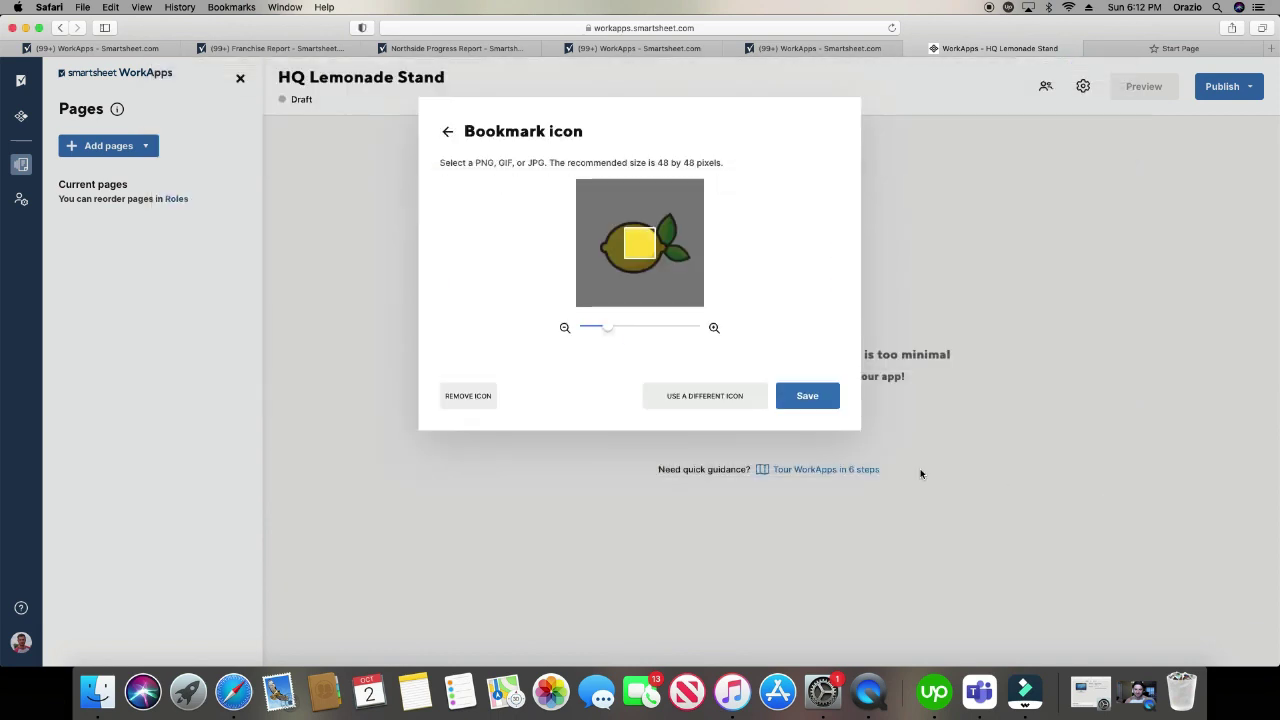
click(565, 328)
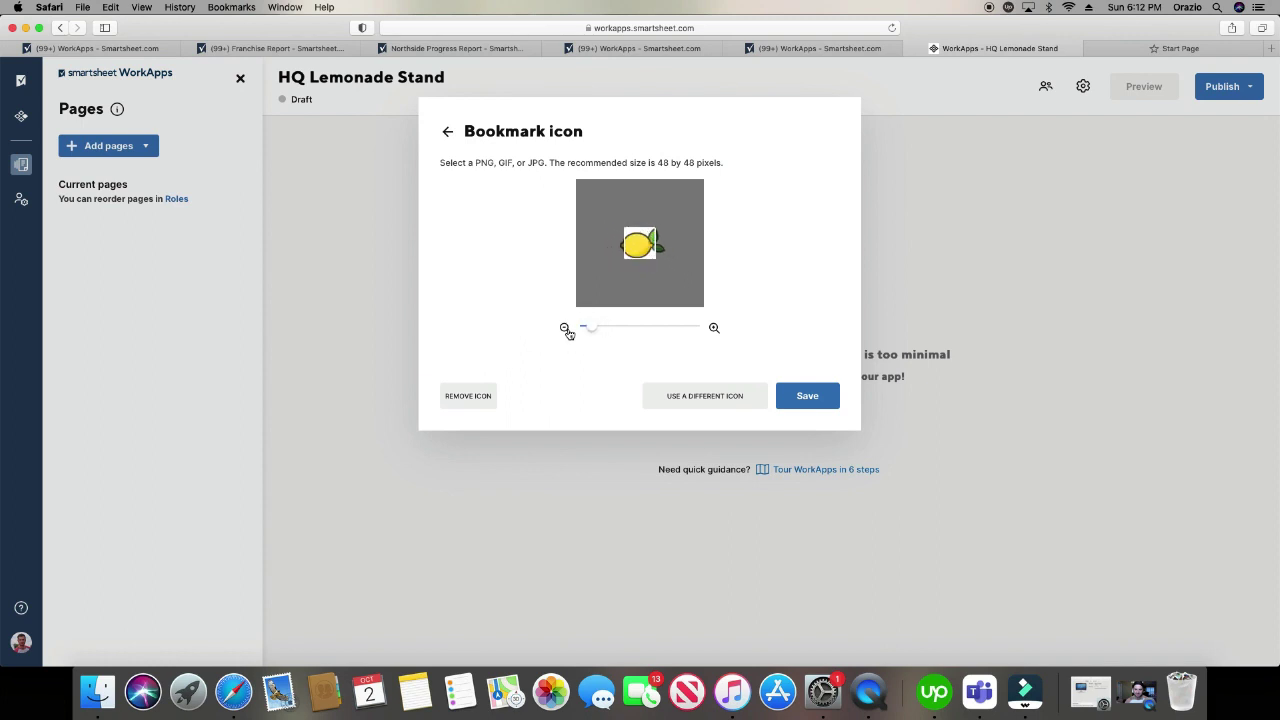
click(565, 328)
click(822, 392)
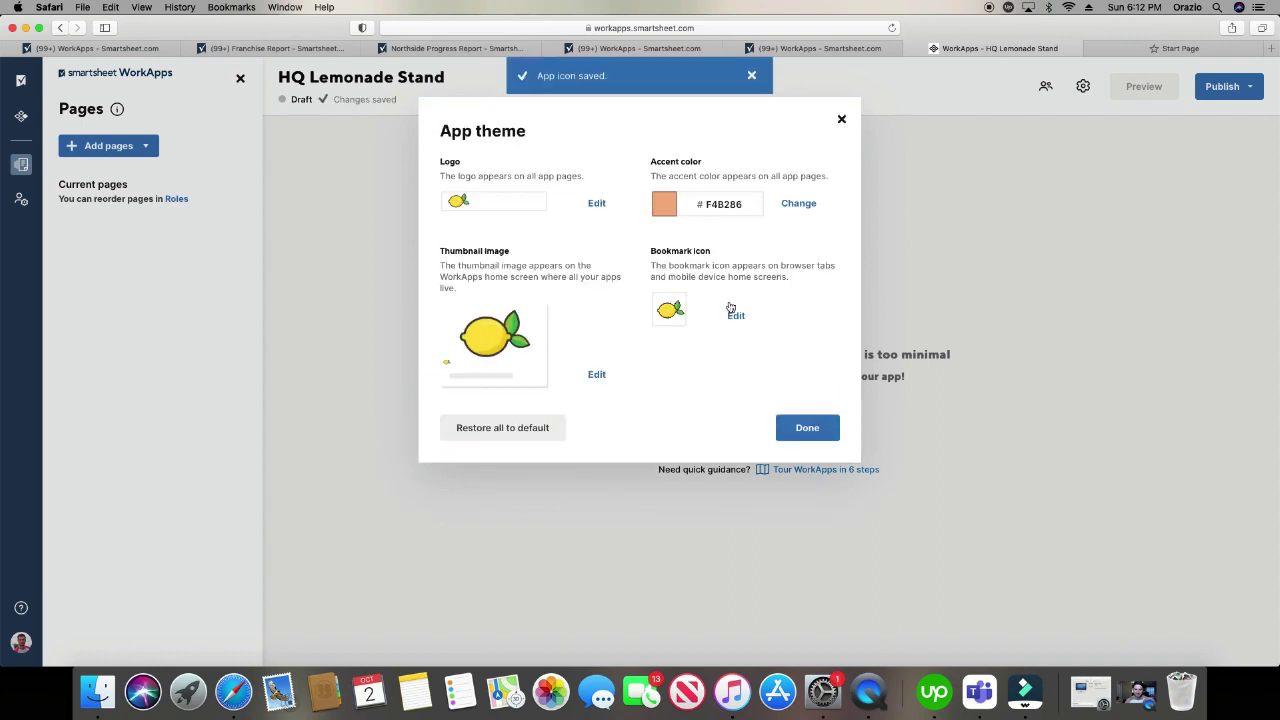
click(818, 429)
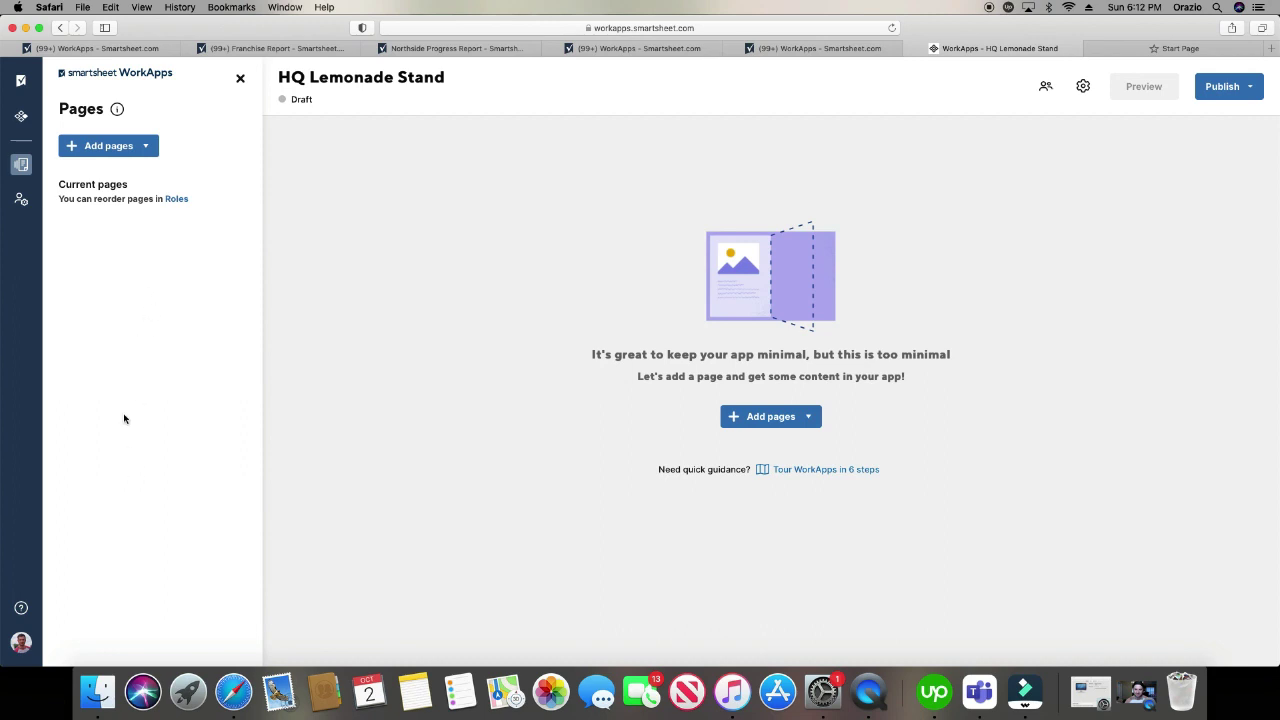
- Add Smartsheet Content pages from Sheets > WorkApps, ticking Test Daily Progress Report and Test Mike's Lemonade Franchise
click(131, 148)
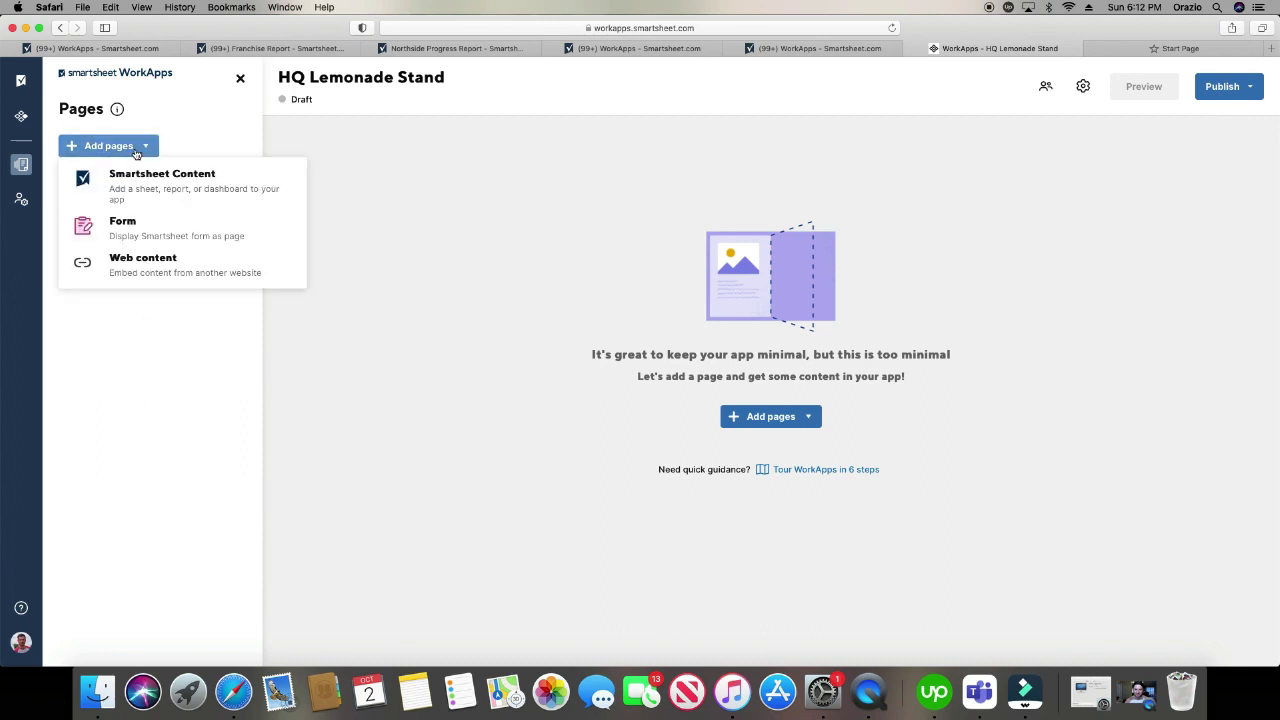
click(183, 172)
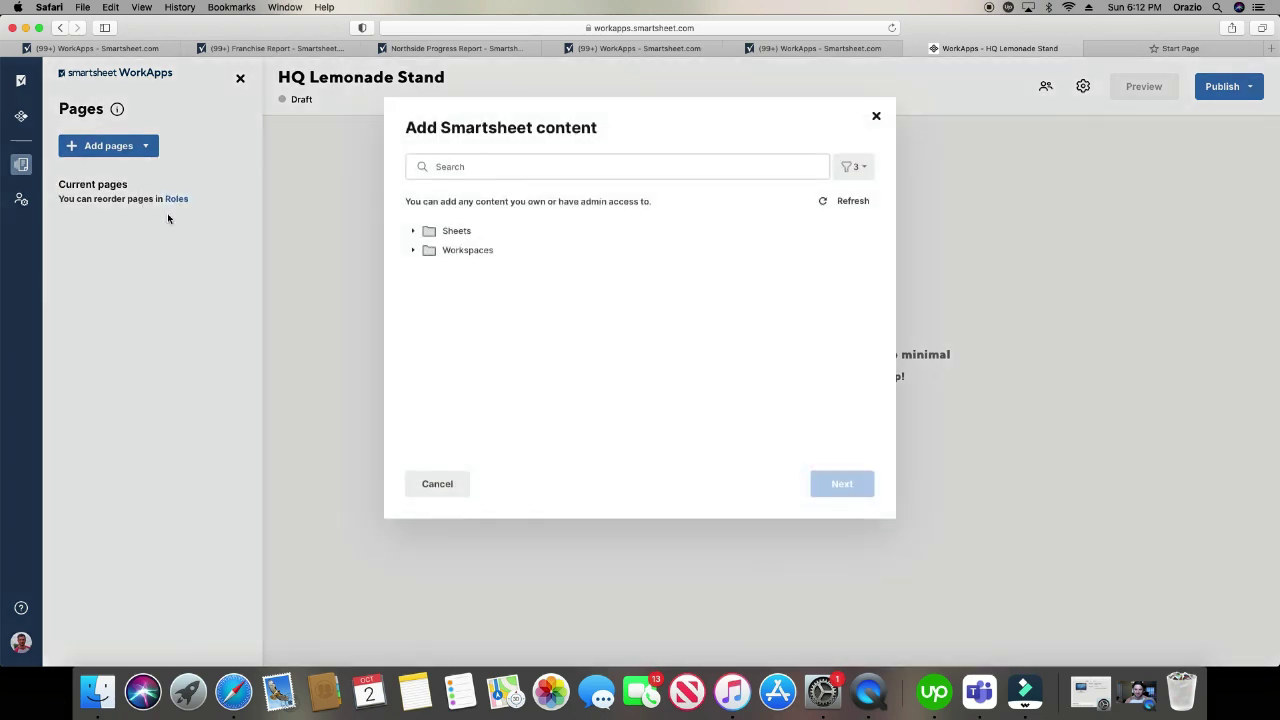
click(421, 236)
scroll(484, 318, down, 15)
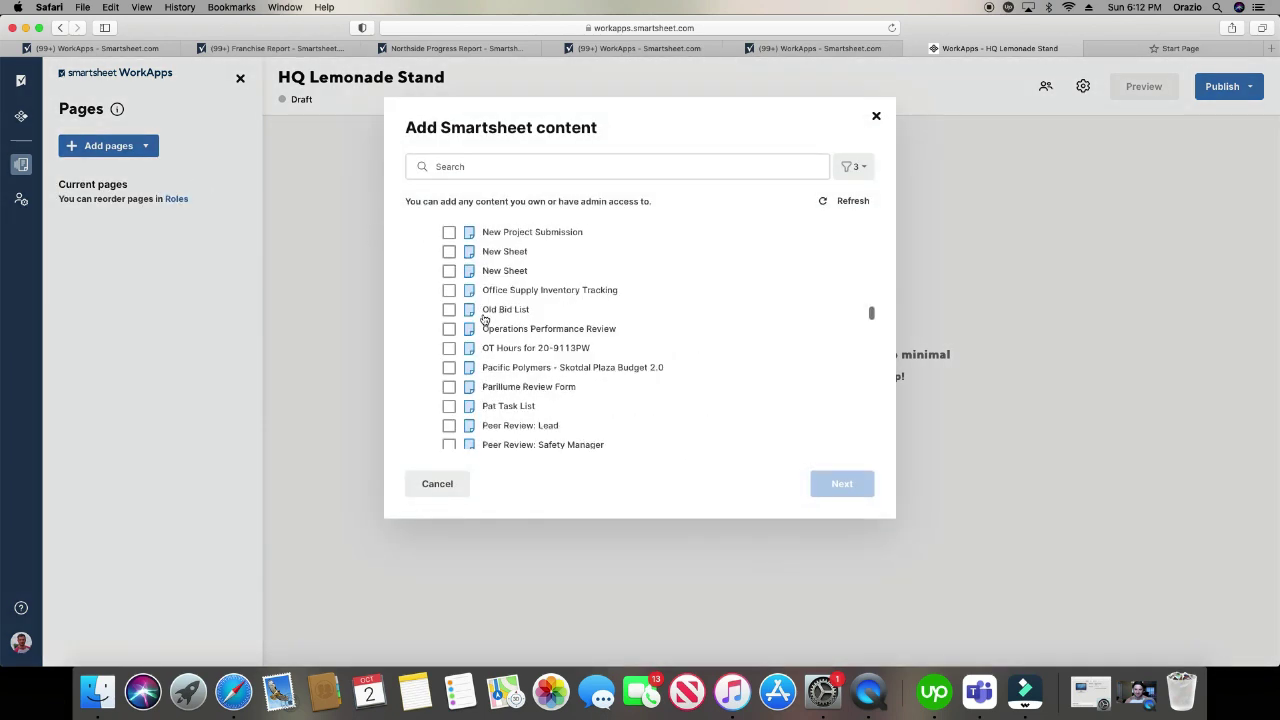
scroll(484, 318, down, 20)
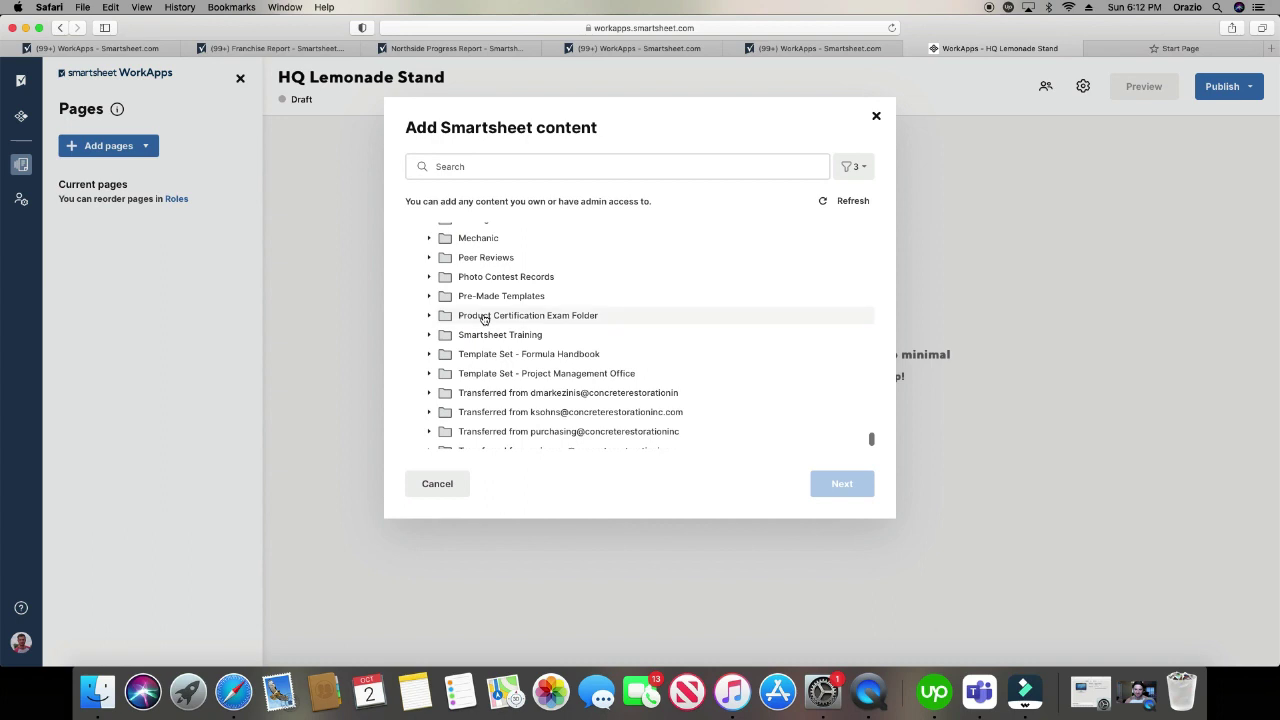
click(430, 381)
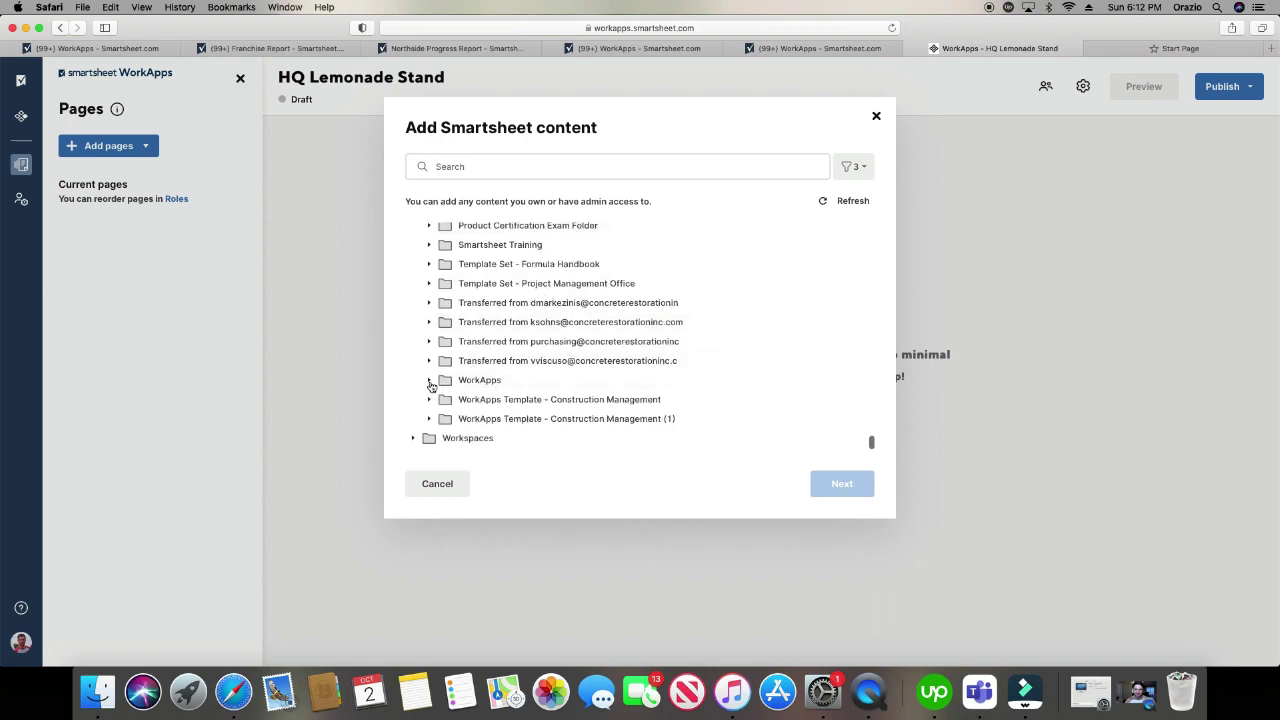
scroll(663, 383, down, 2)
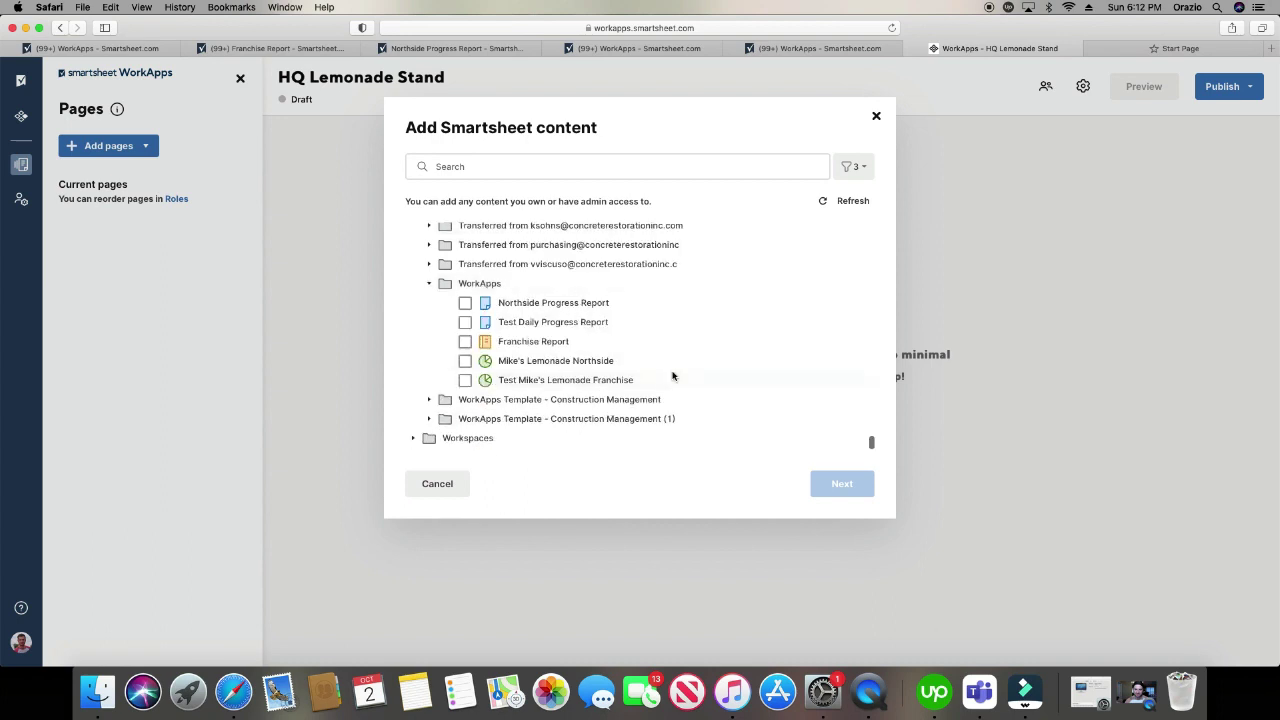
click(465, 322)
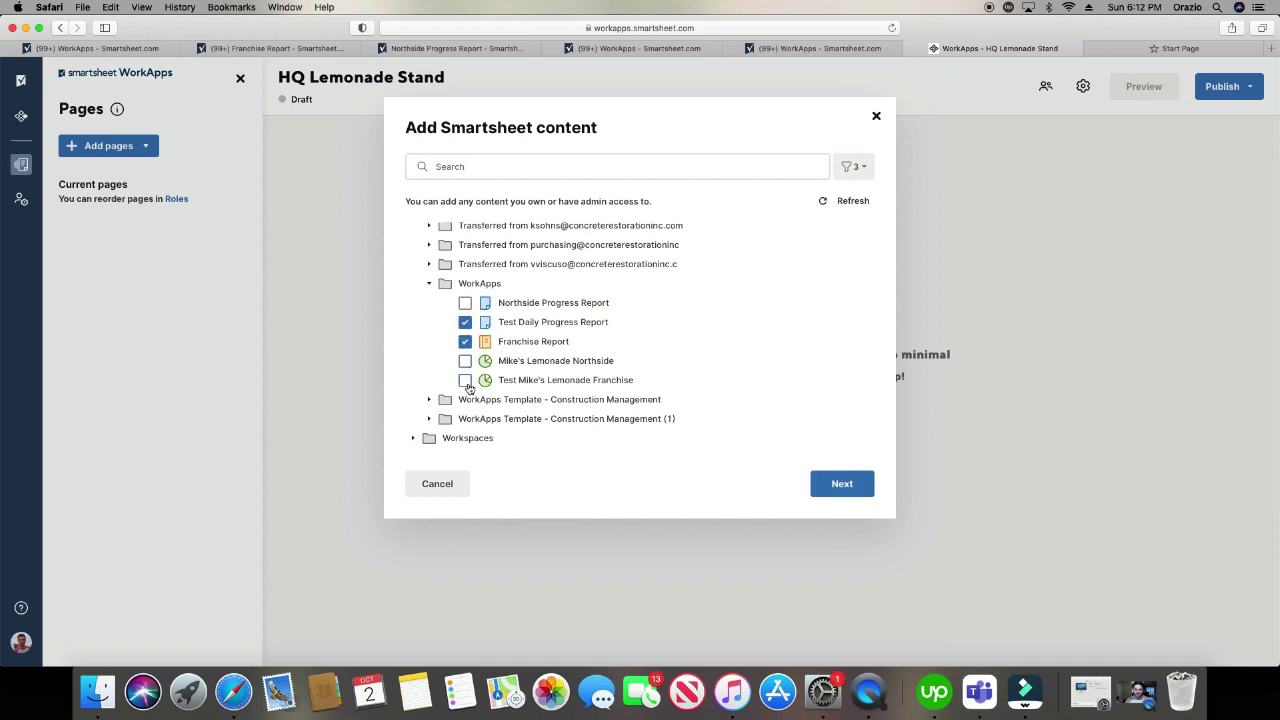
click(465, 380)
click(837, 486)
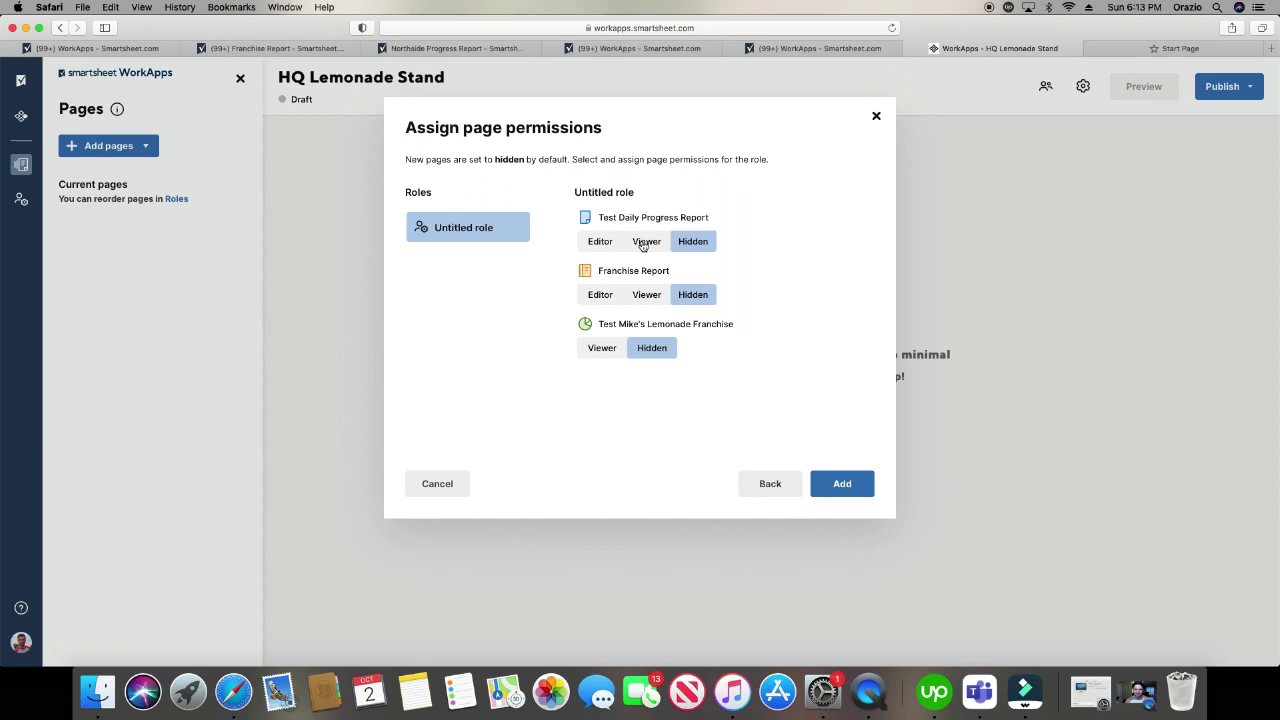
- Give the untitled role Viewer access on all three pages and add them to the app
click(644, 244)
click(641, 295)
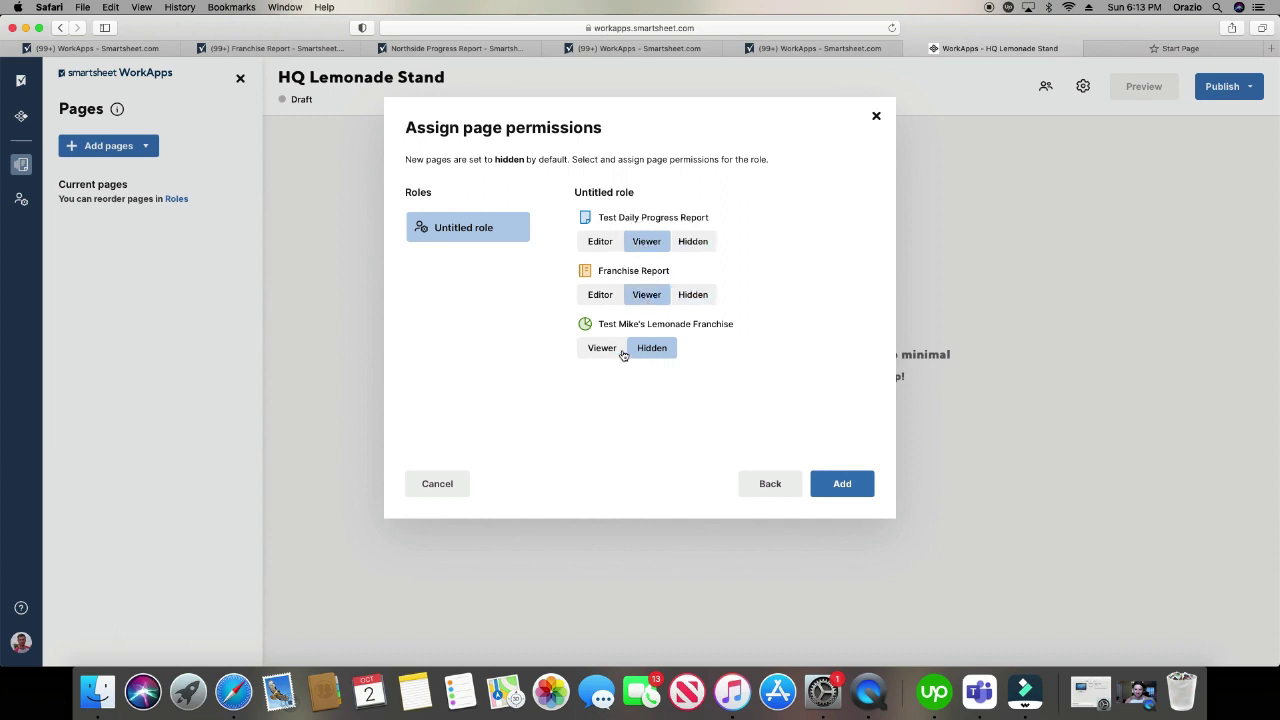
click(605, 350)
click(602, 295)
click(604, 243)
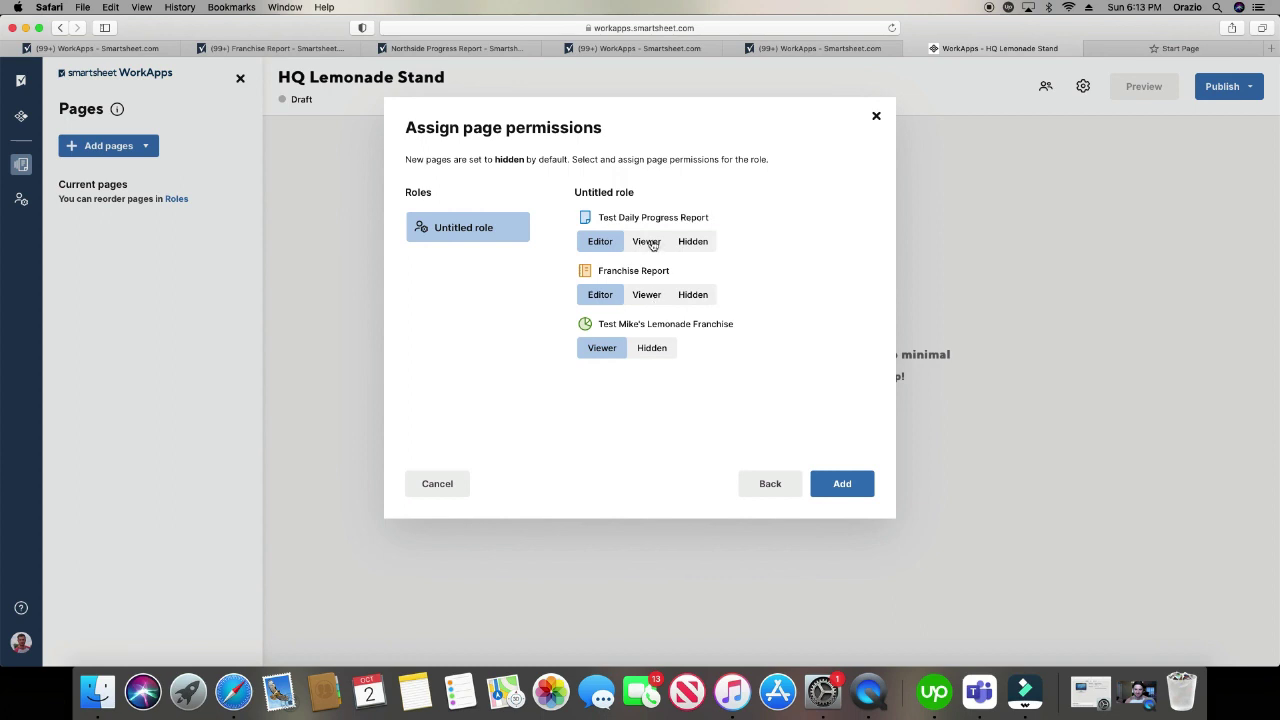
click(651, 244)
click(646, 295)
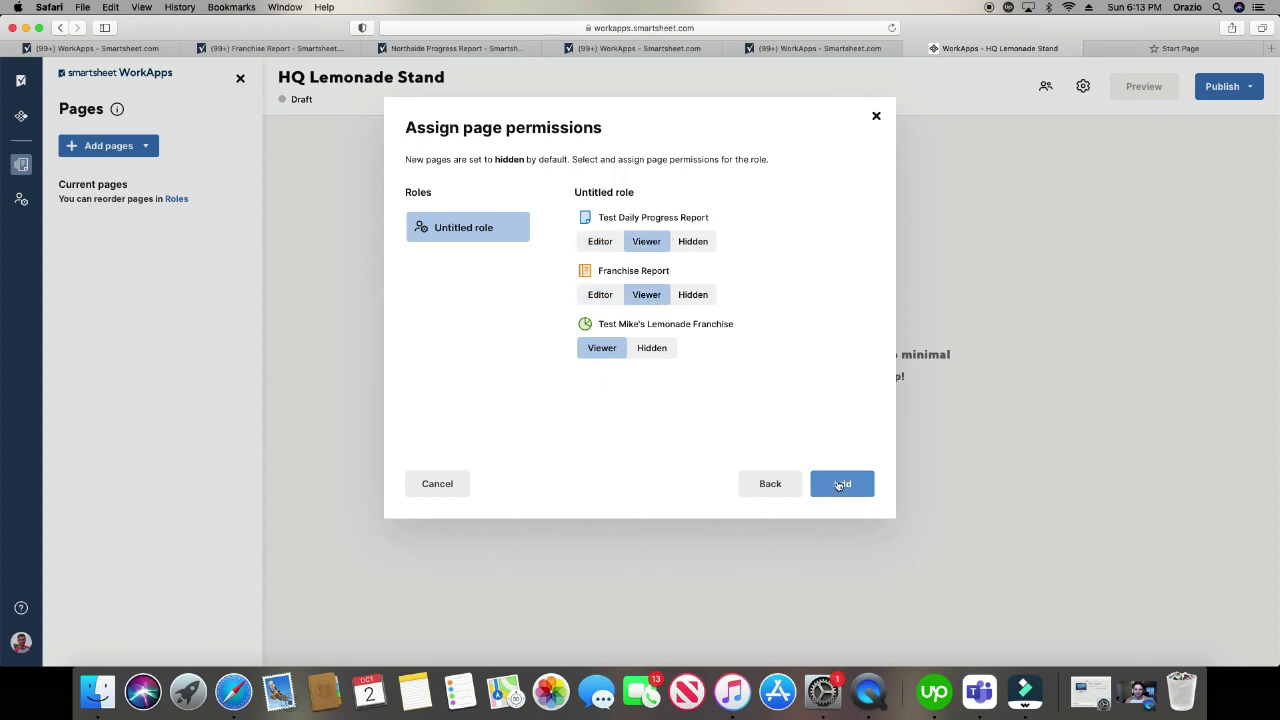
click(840, 484)
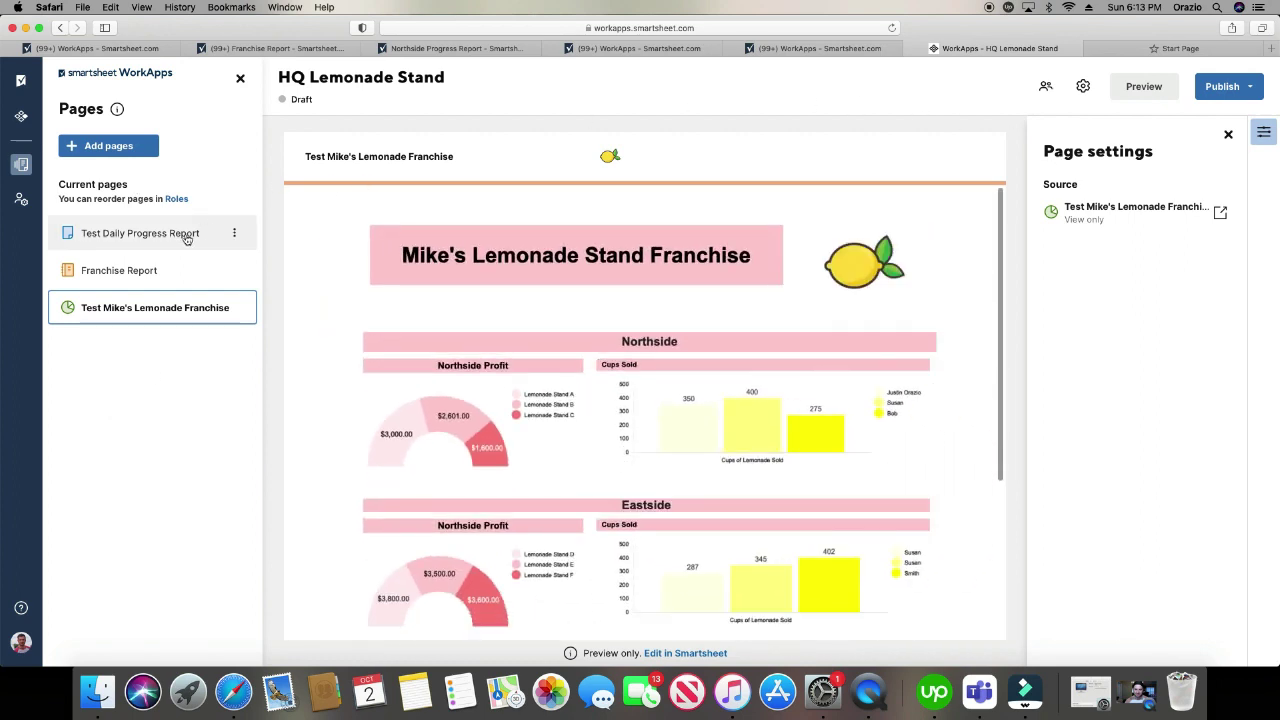
- Back in the HQ Lemonade Stand editor, choose Add pages > Form
click(830, 49)
click(995, 49)
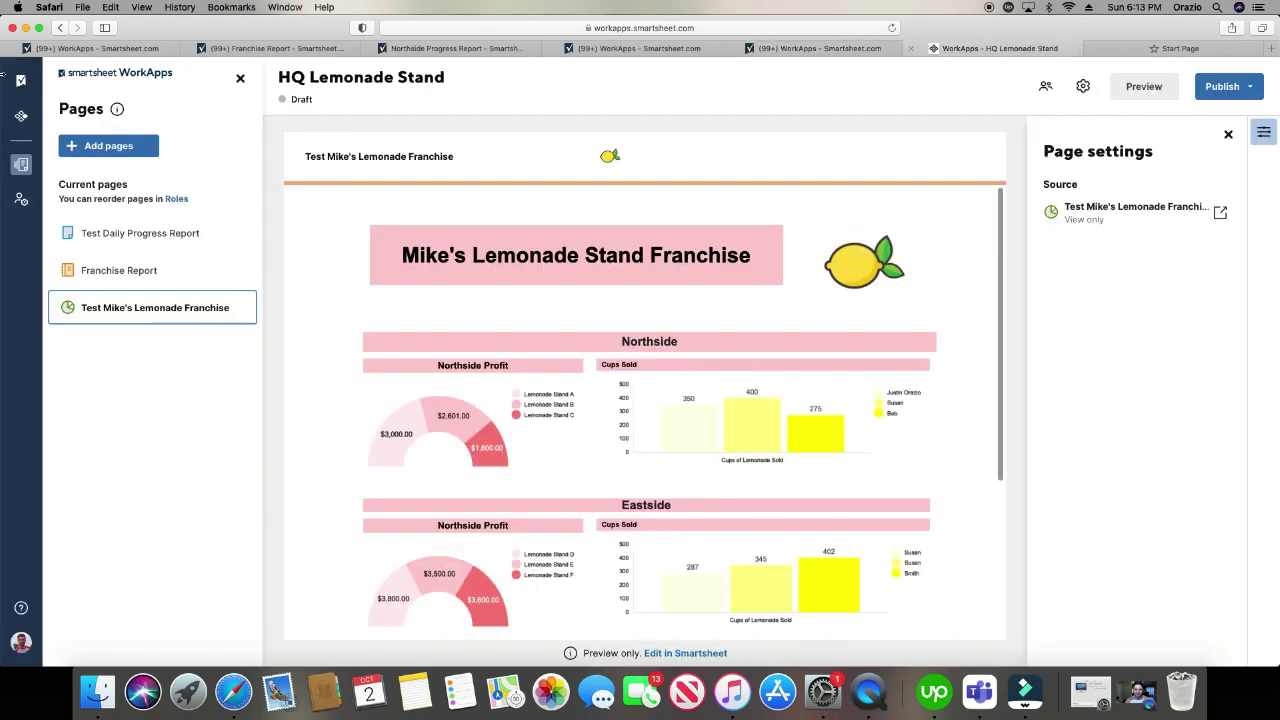
click(126, 146)
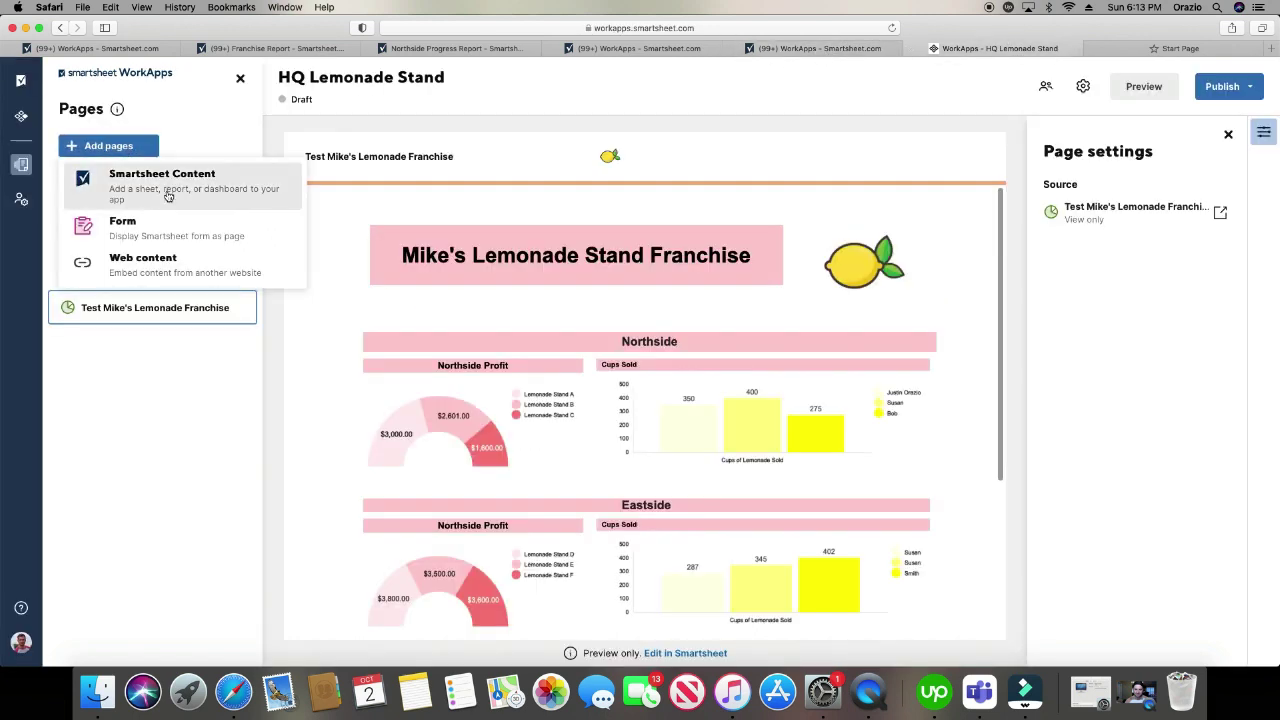
click(136, 222)
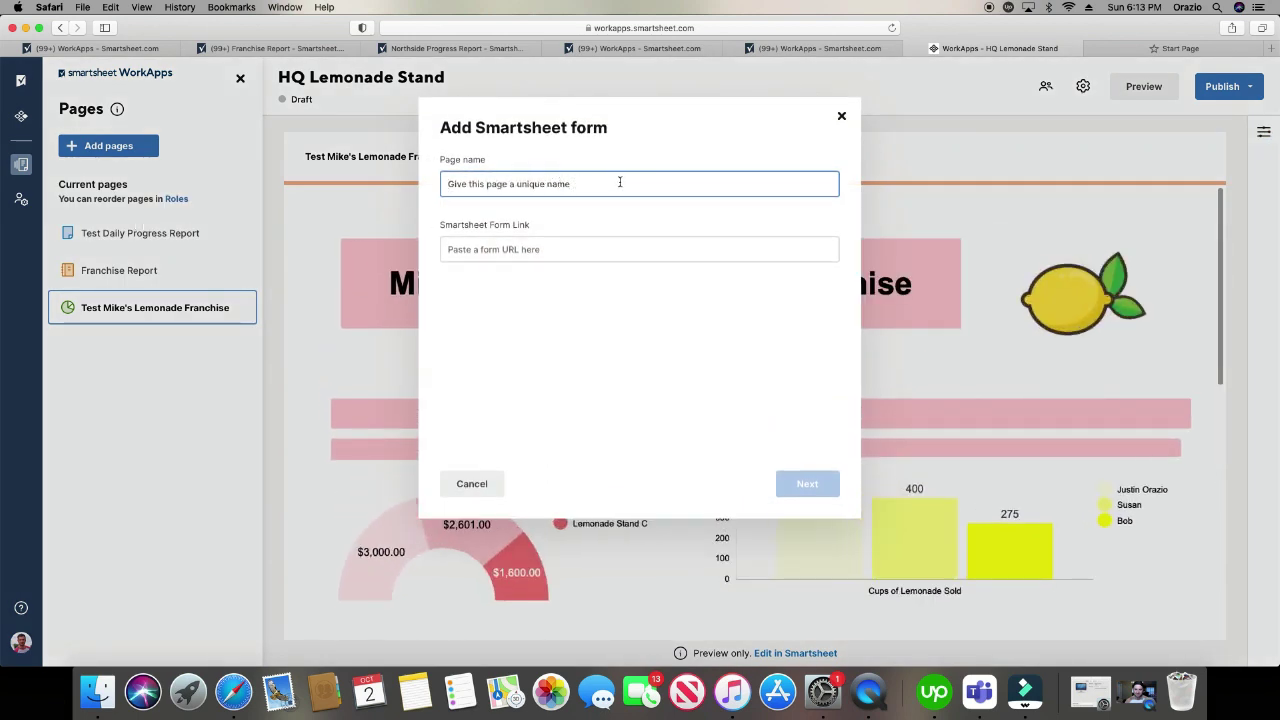
- Open the Northside Progress Report sheet from Recents and copy its form URL via Manage Forms
click(836, 50)
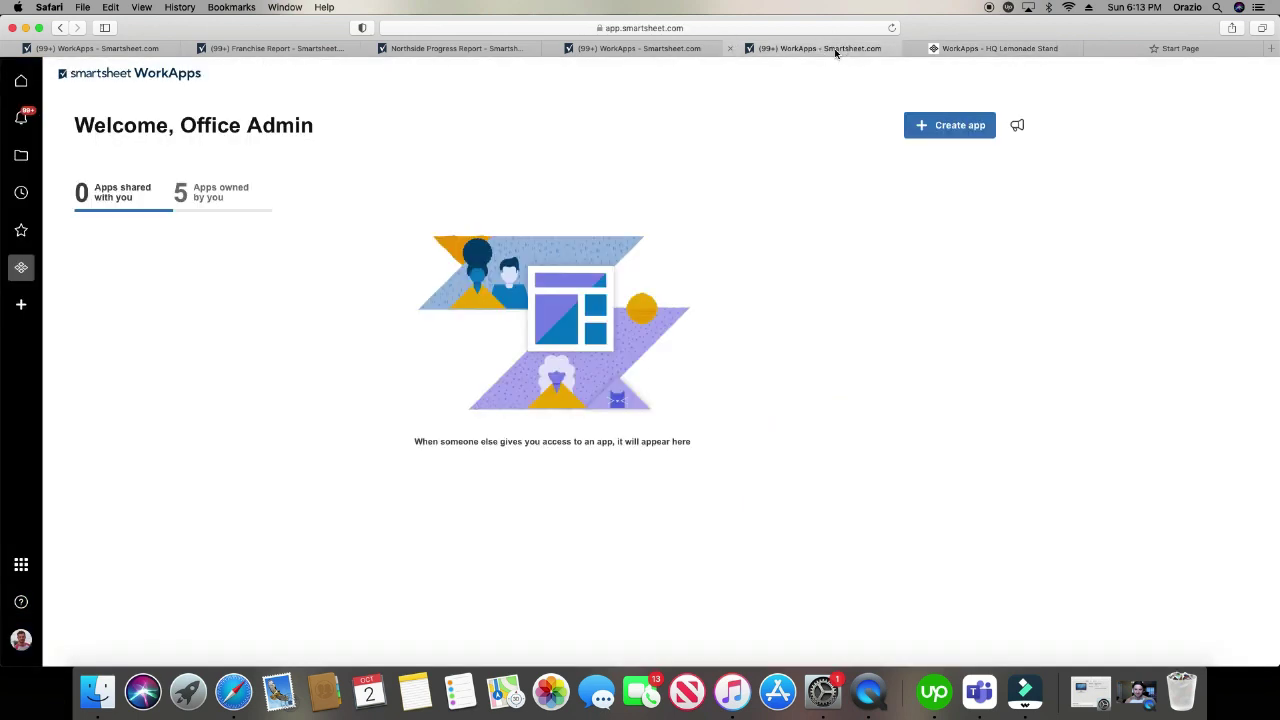
click(21, 192)
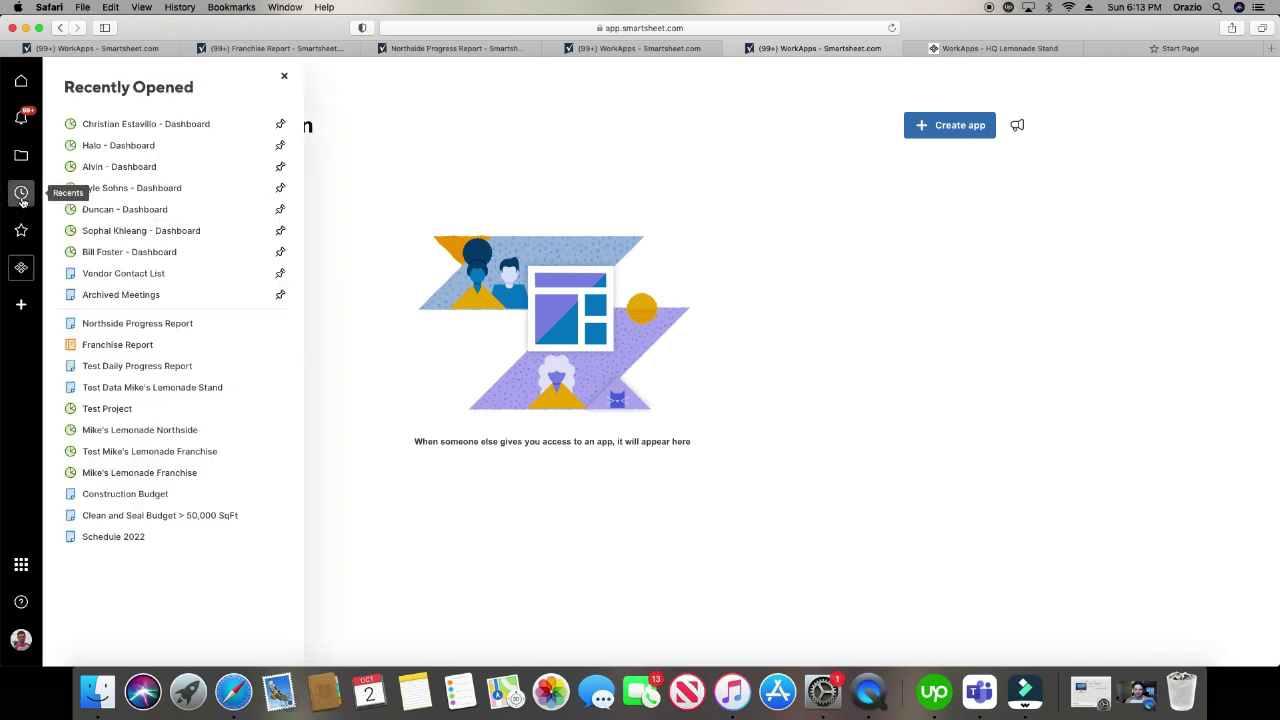
click(173, 325)
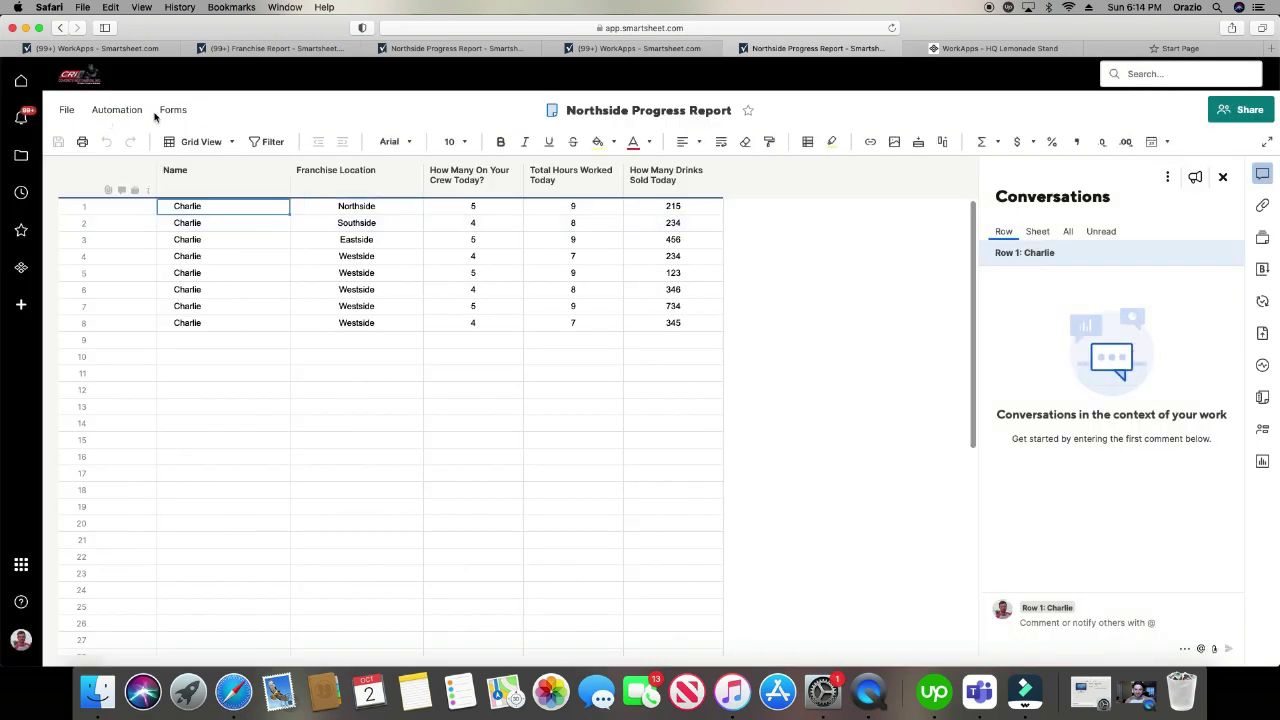
click(173, 110)
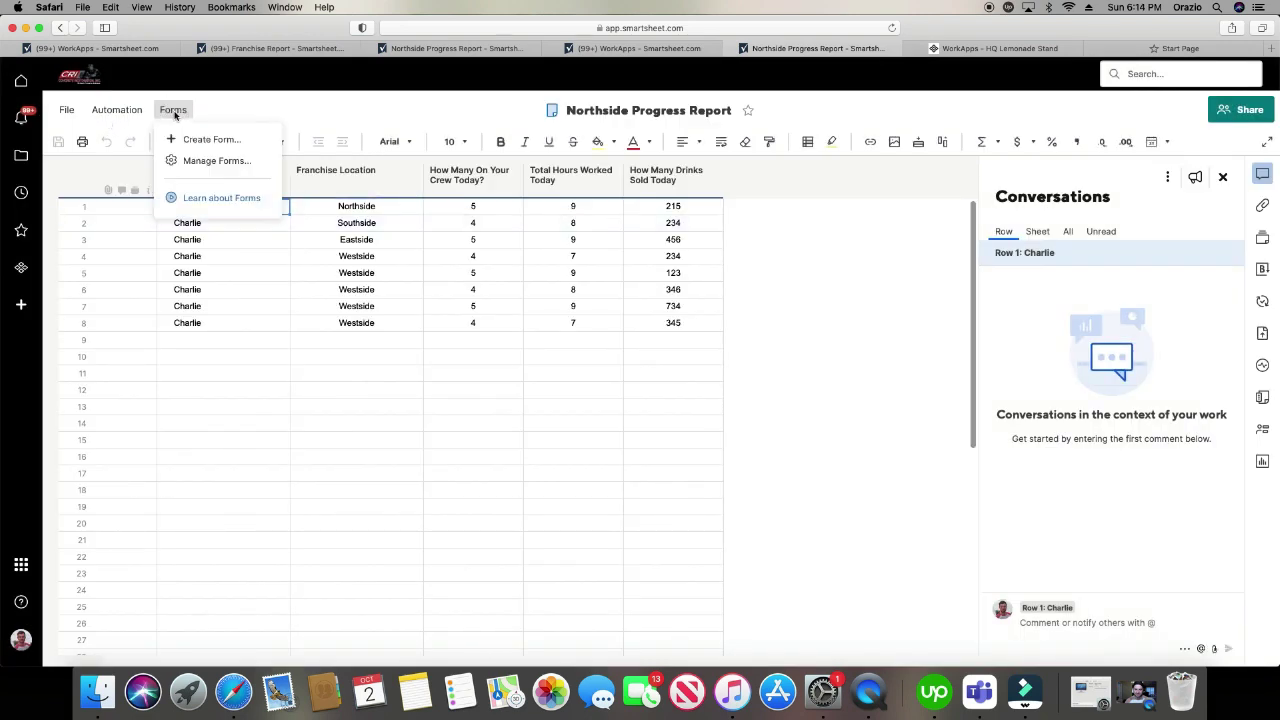
click(191, 161)
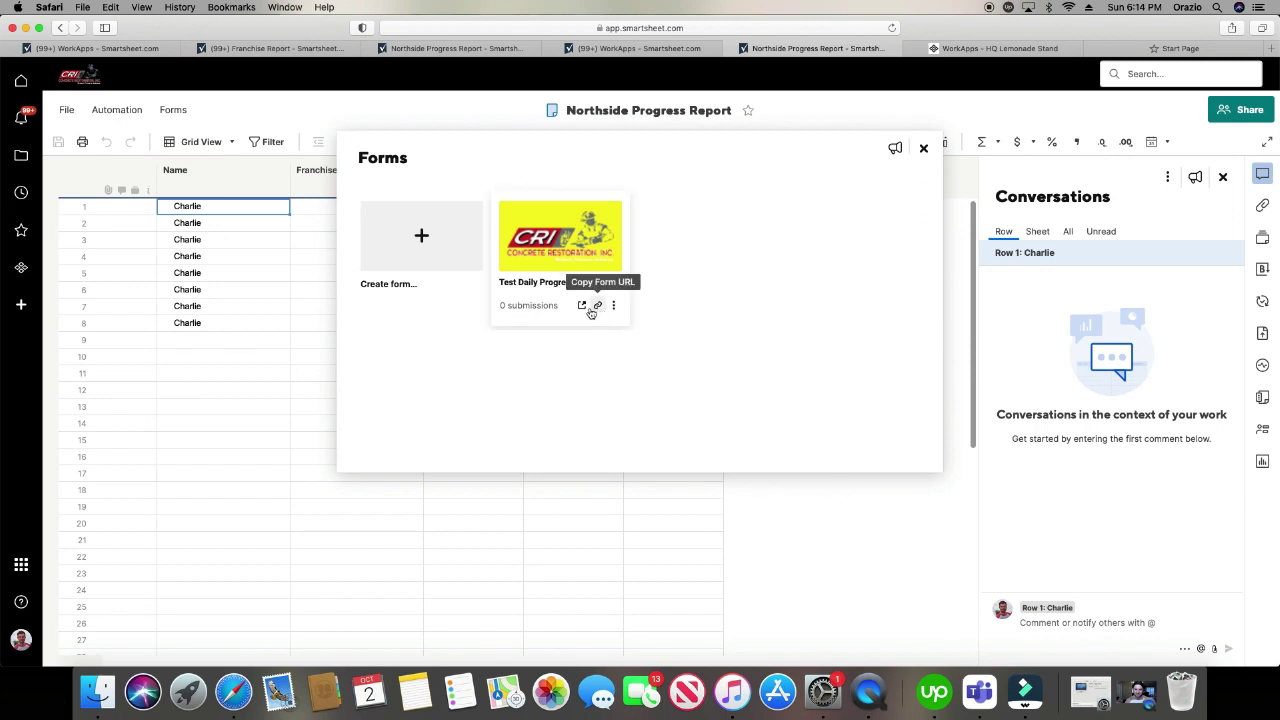
click(597, 308)
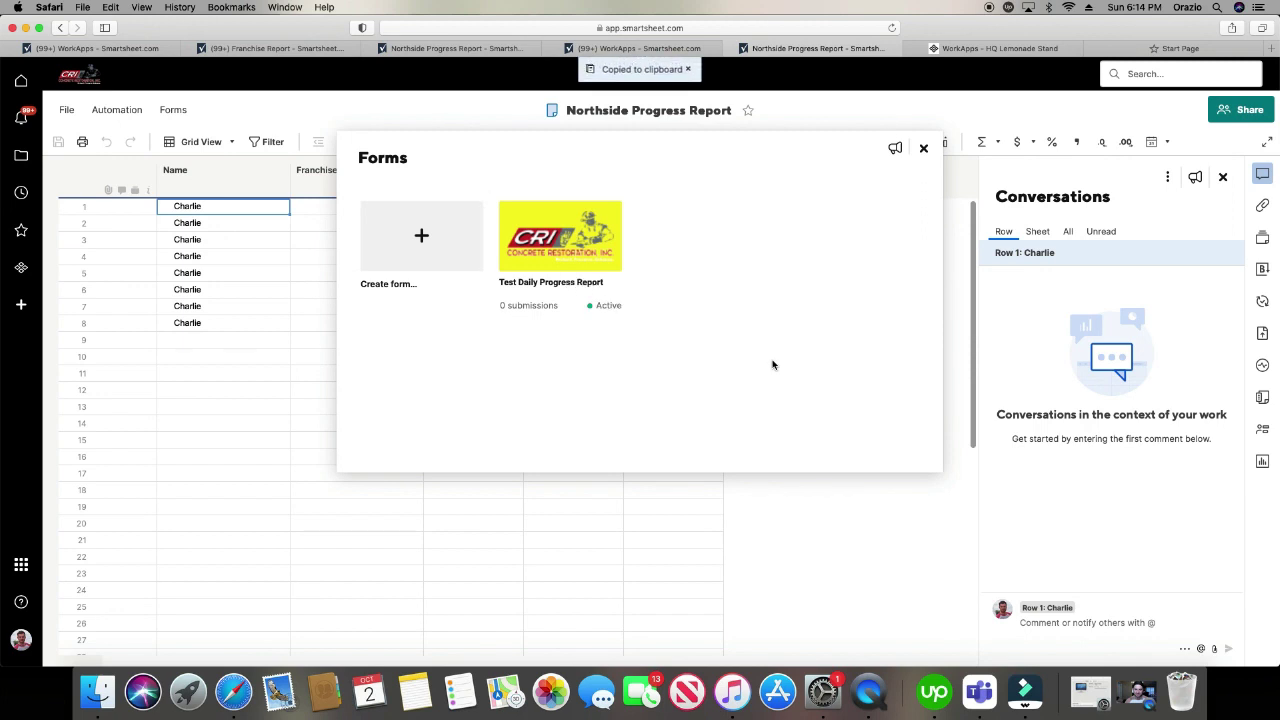
click(923, 148)
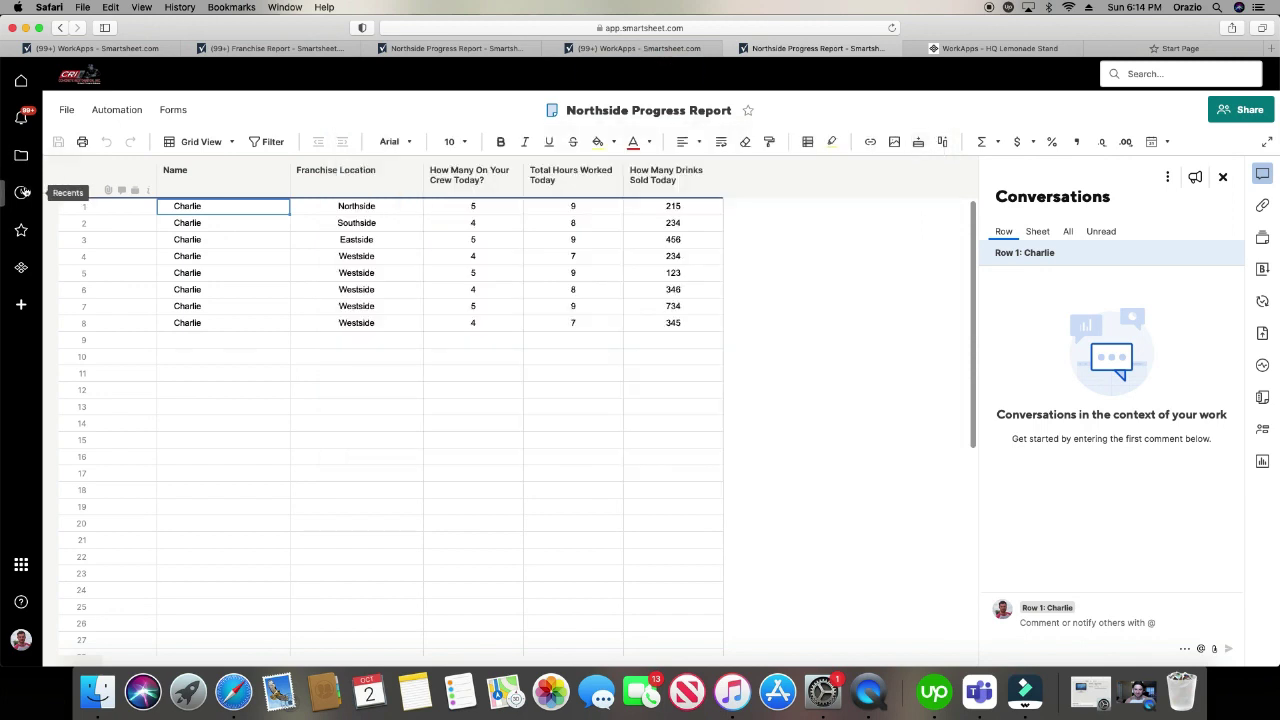
- Copy the Test Daily Progress Report sheet's form URL and return to the WorkApps tab
click(22, 192)
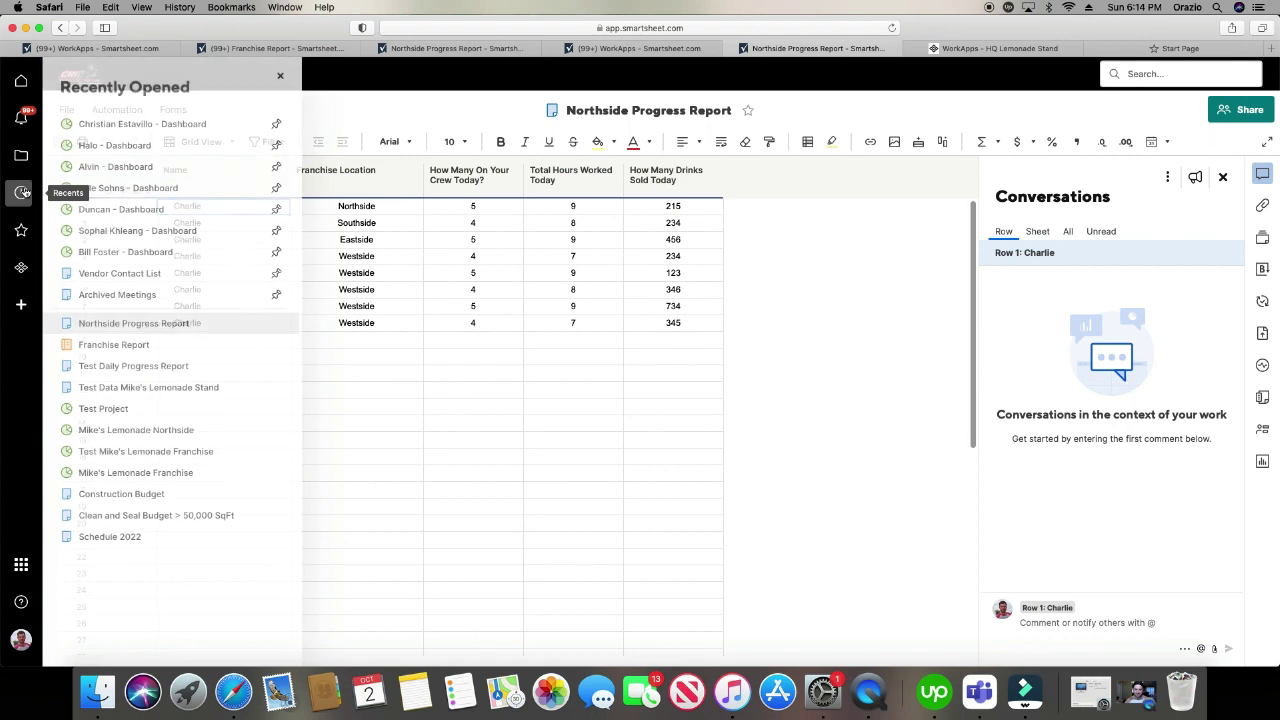
click(167, 368)
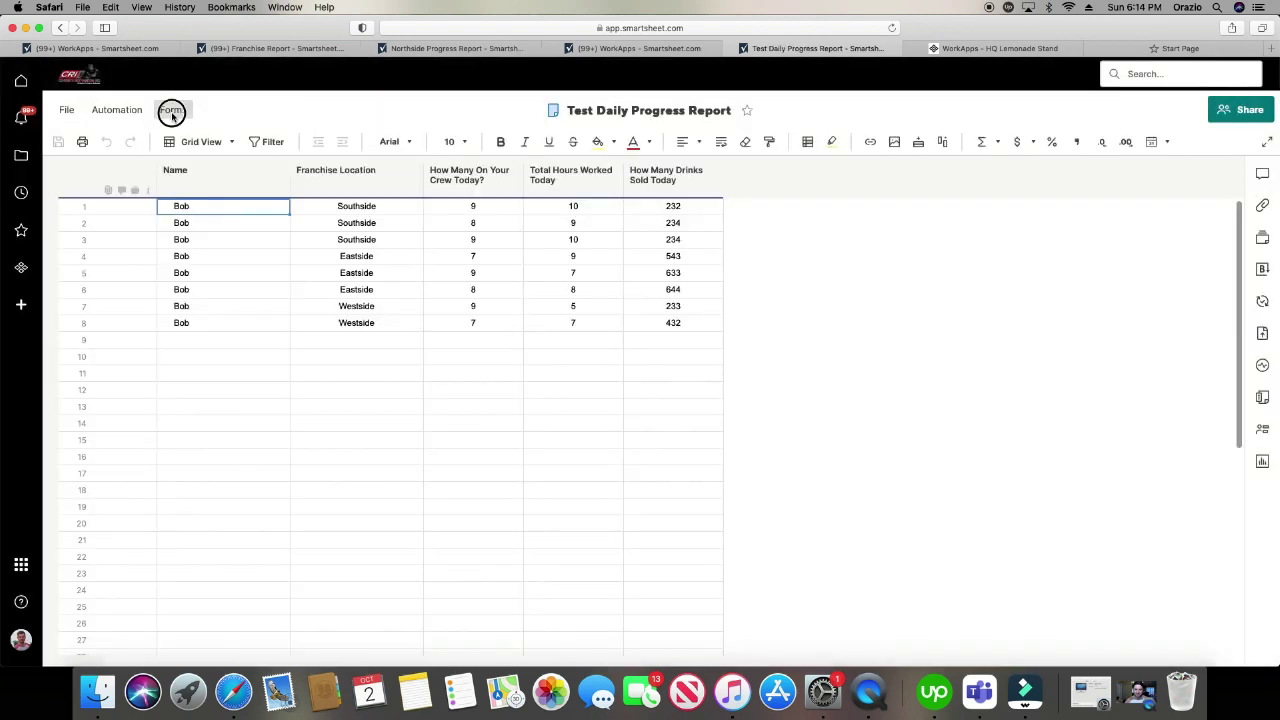
click(172, 112)
click(209, 162)
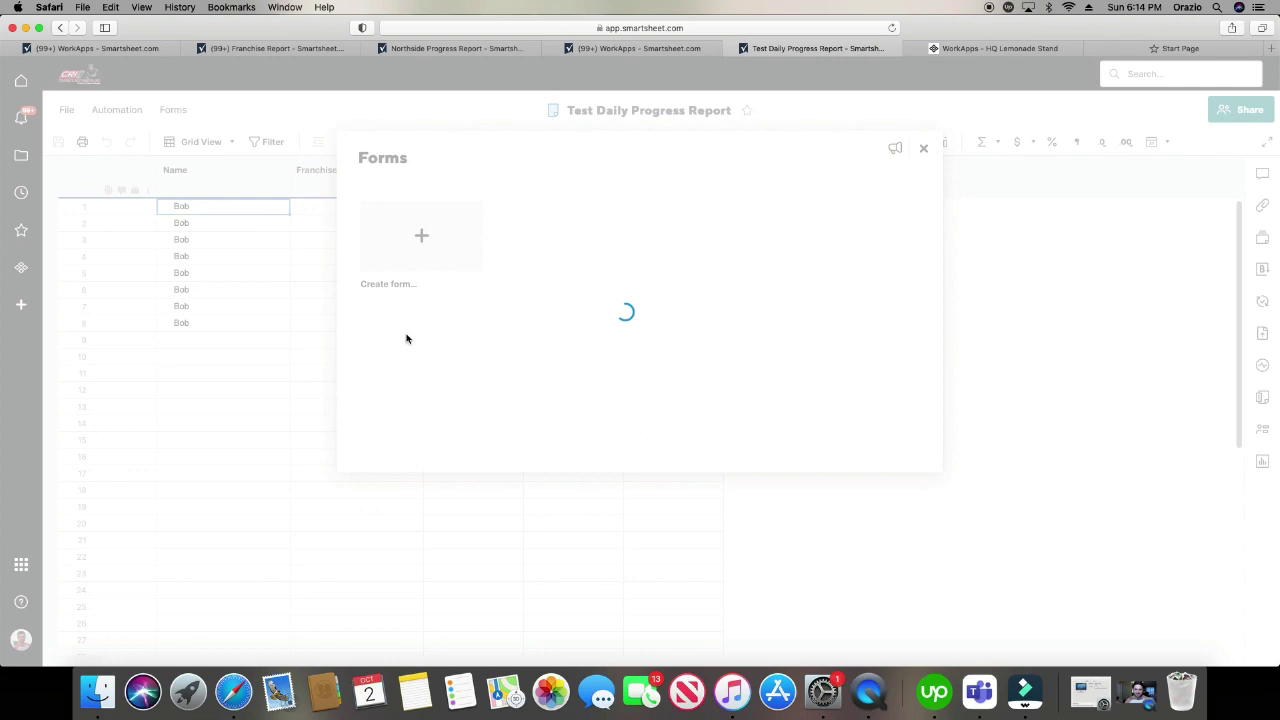
click(600, 306)
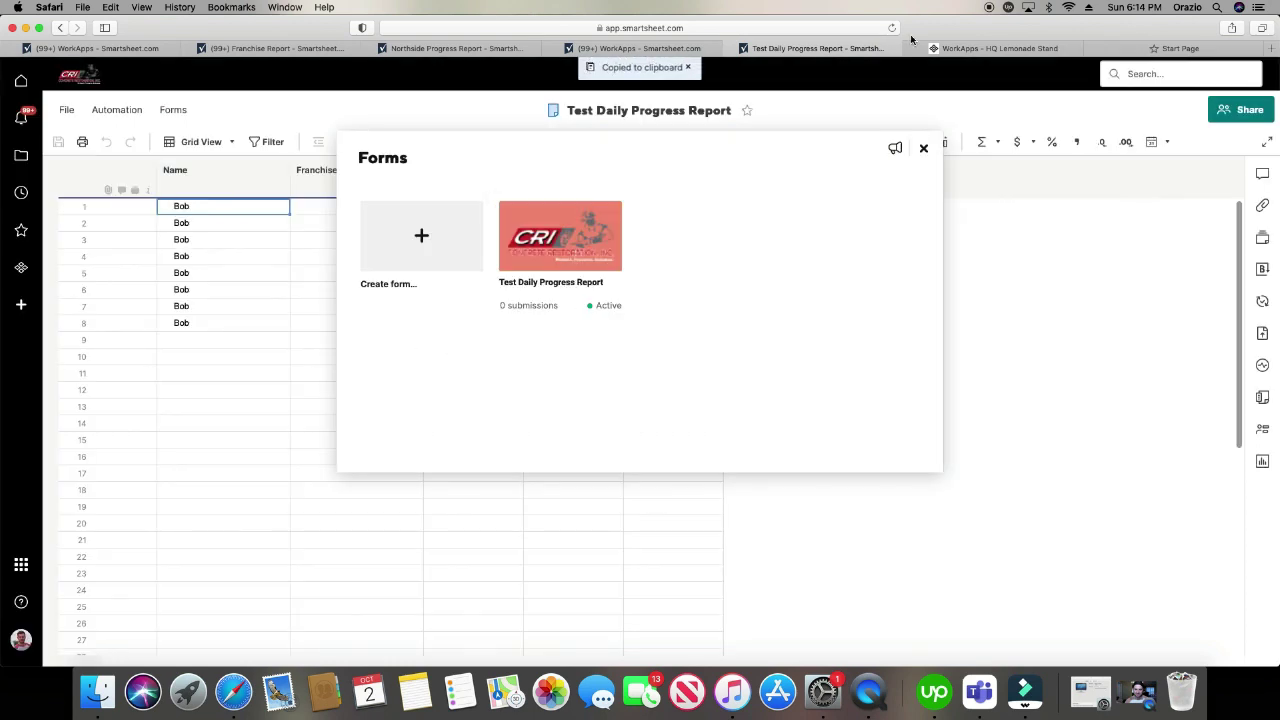
click(957, 55)
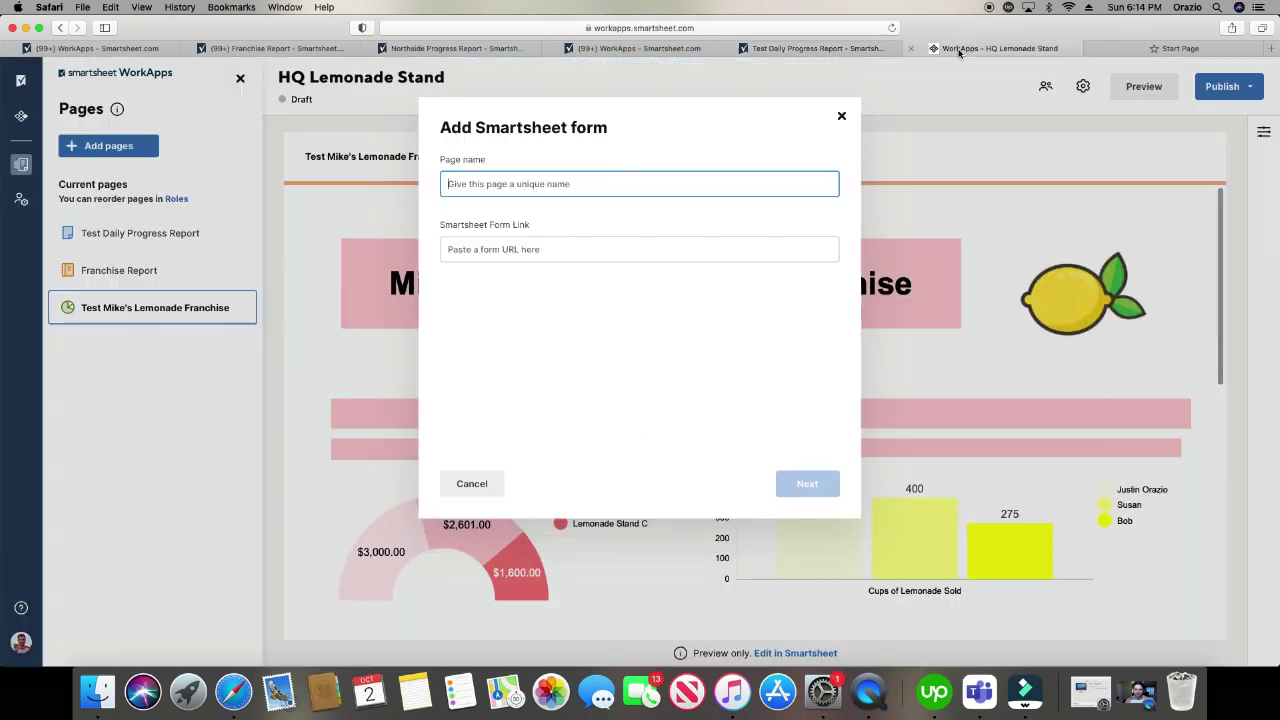
- Add a page from the pasted form link named 'HQ Franchise Form', giving the role Viewer access
click(590, 250)
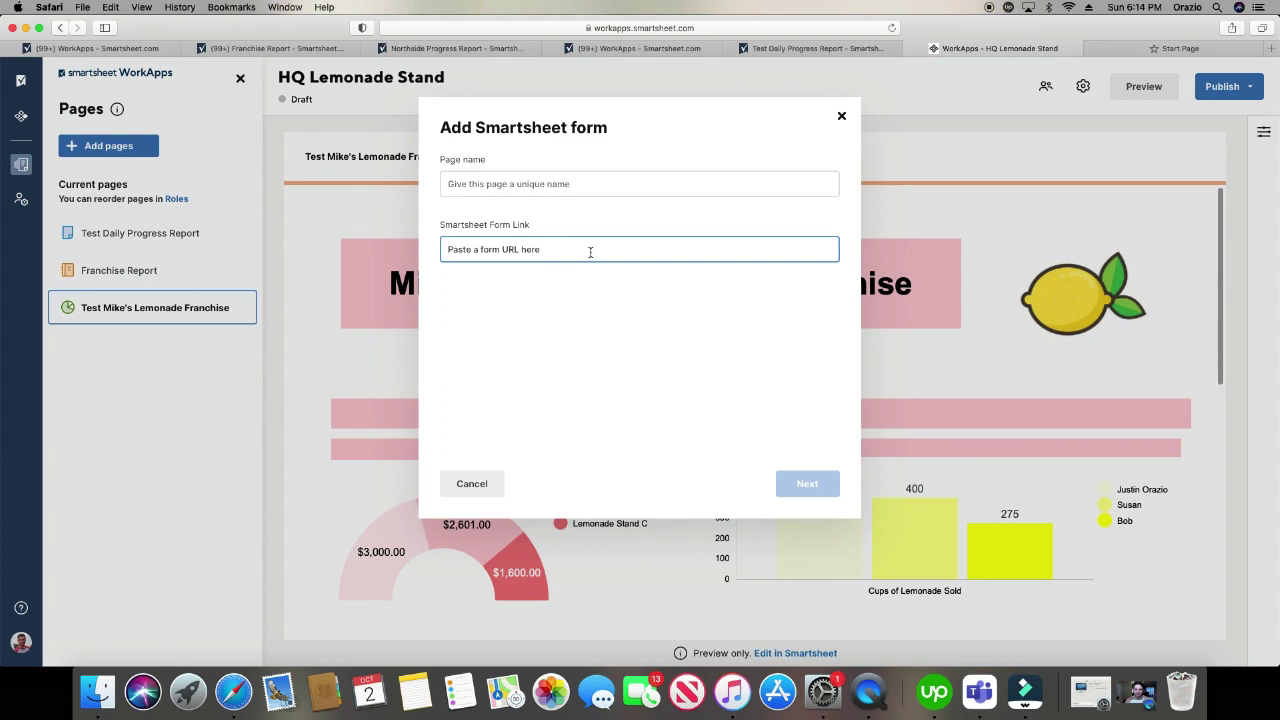
key(super+v)
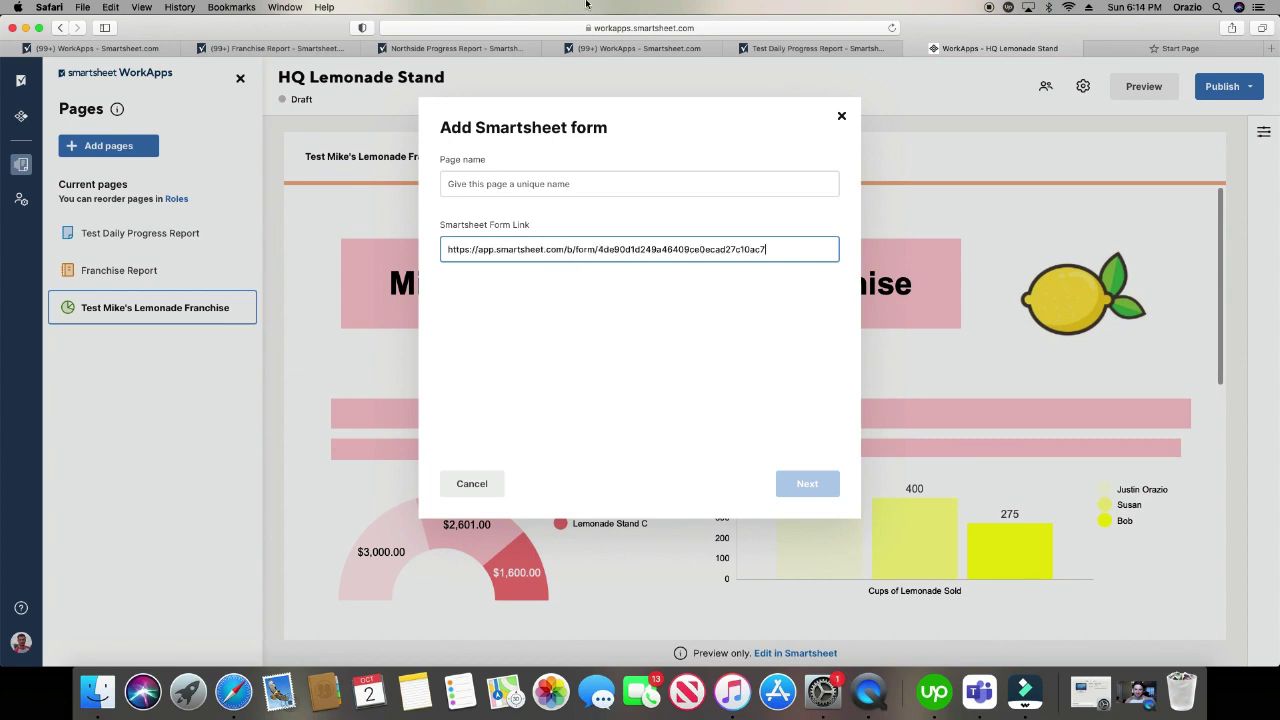
click(652, 183)
text(Franchise Form)
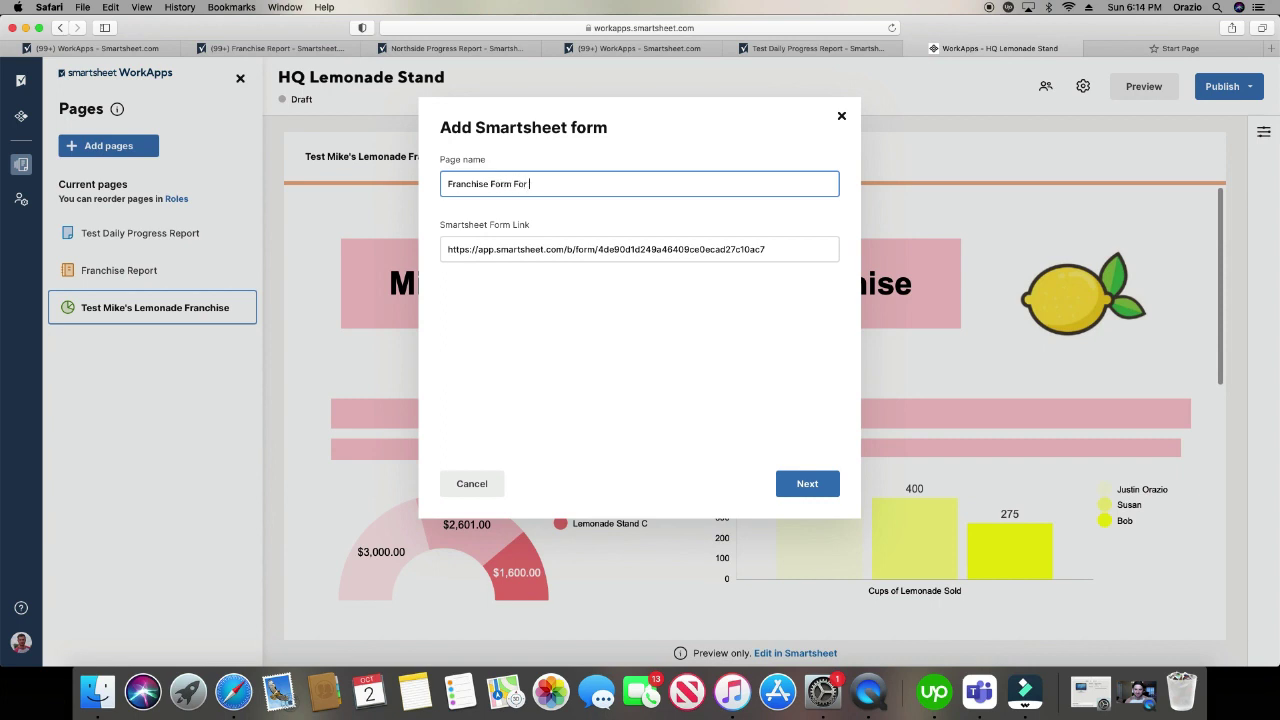
click(445, 183)
text(HQ)
click(825, 483)
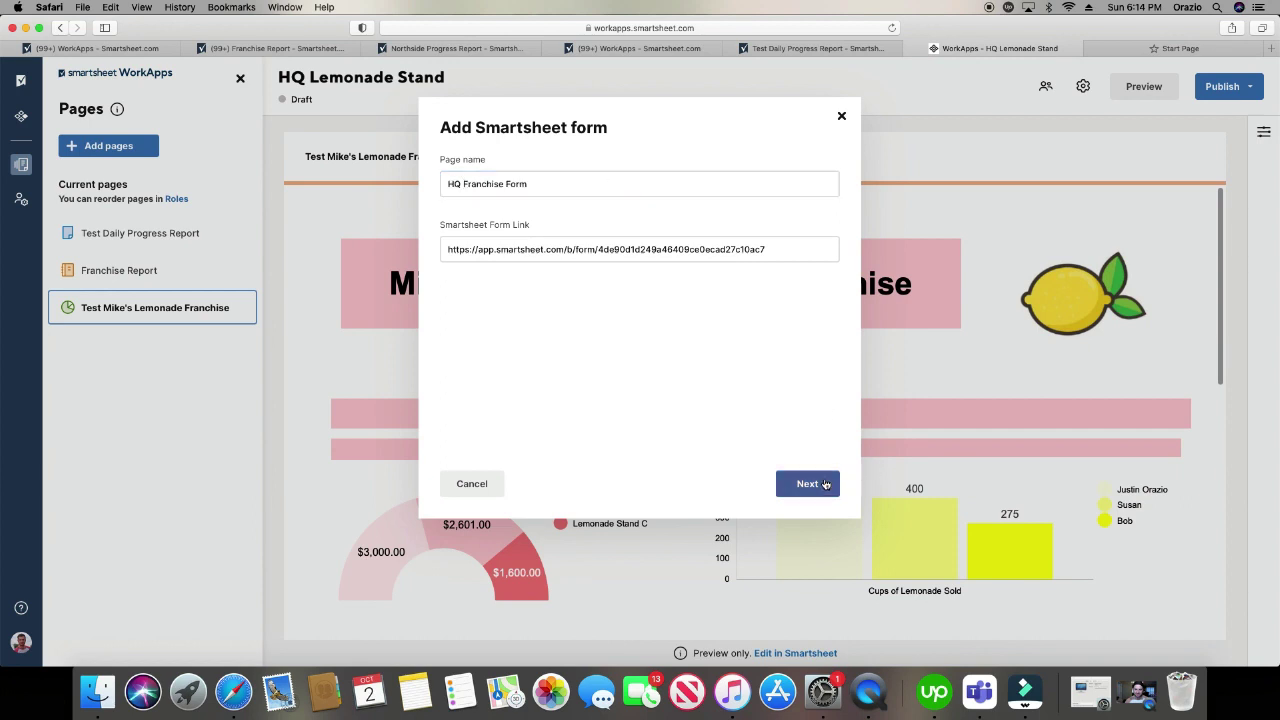
click(452, 229)
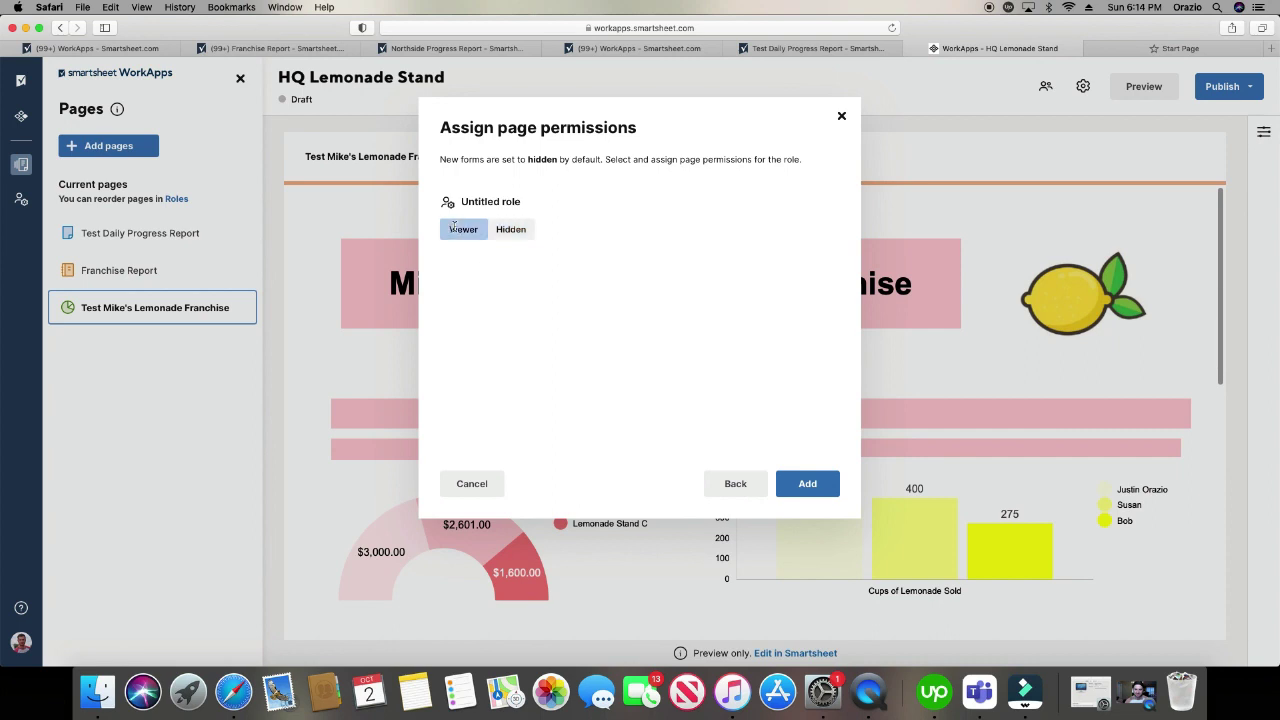
click(811, 487)
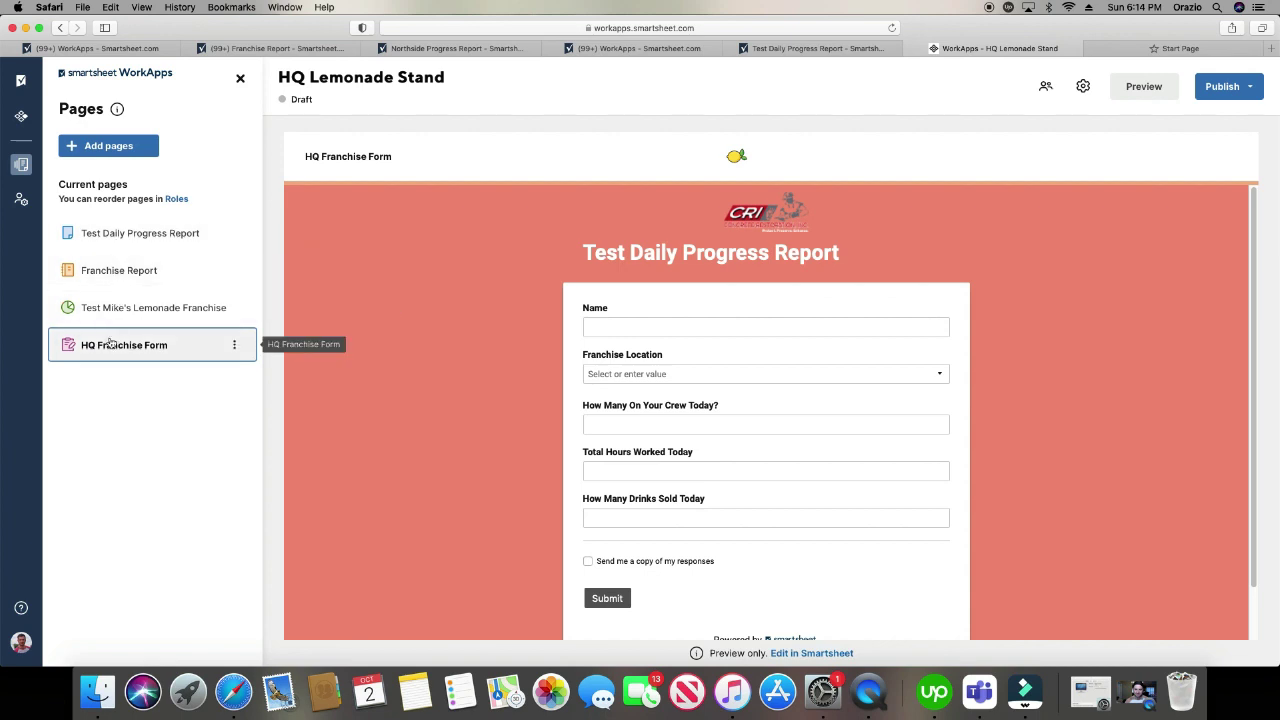
- Change row 4's Name to Susan in Test Daily Progress Report, then check Franchise Report and the dashboard
click(110, 233)
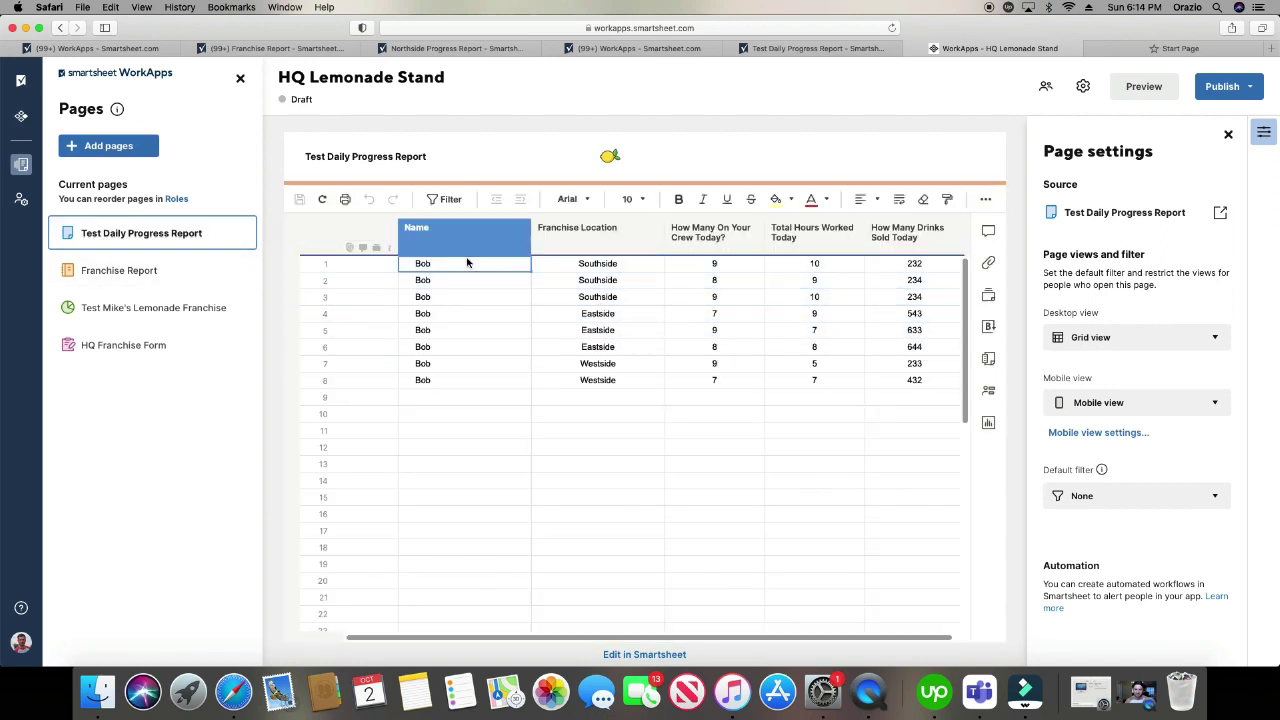
click(468, 281)
click(475, 303)
double_click(477, 314)
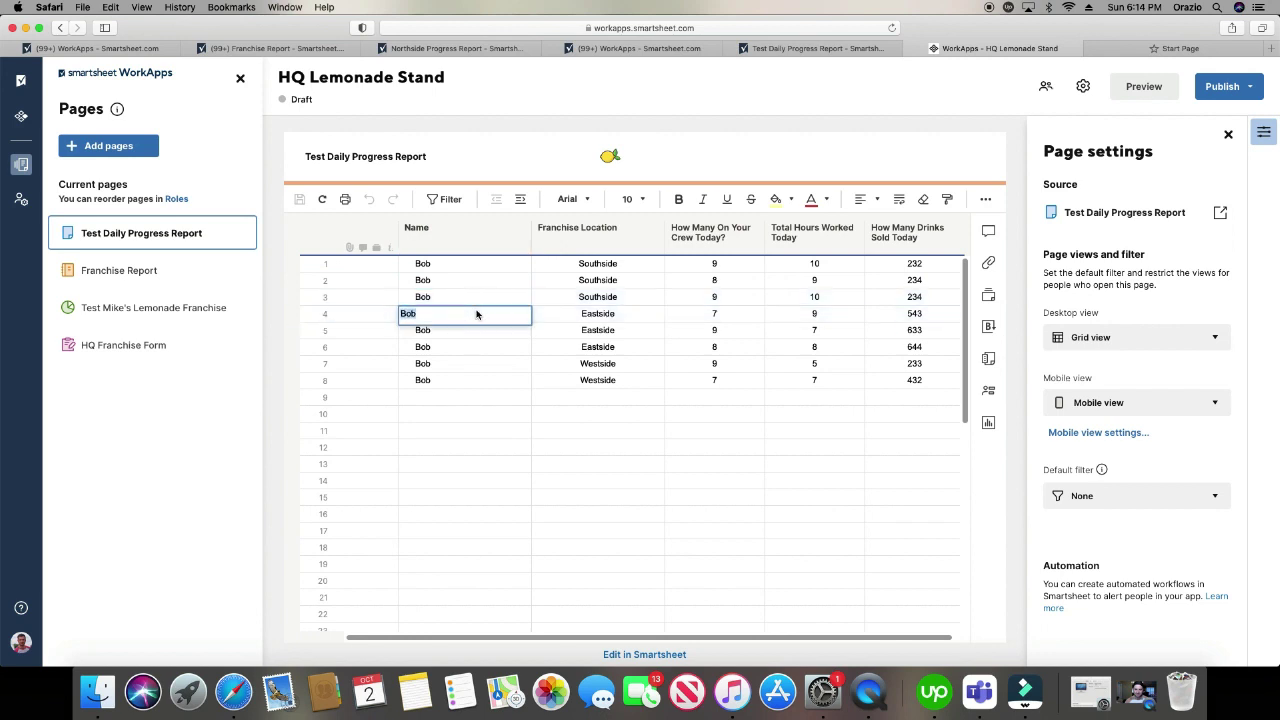
text(Susan)
key(Return)
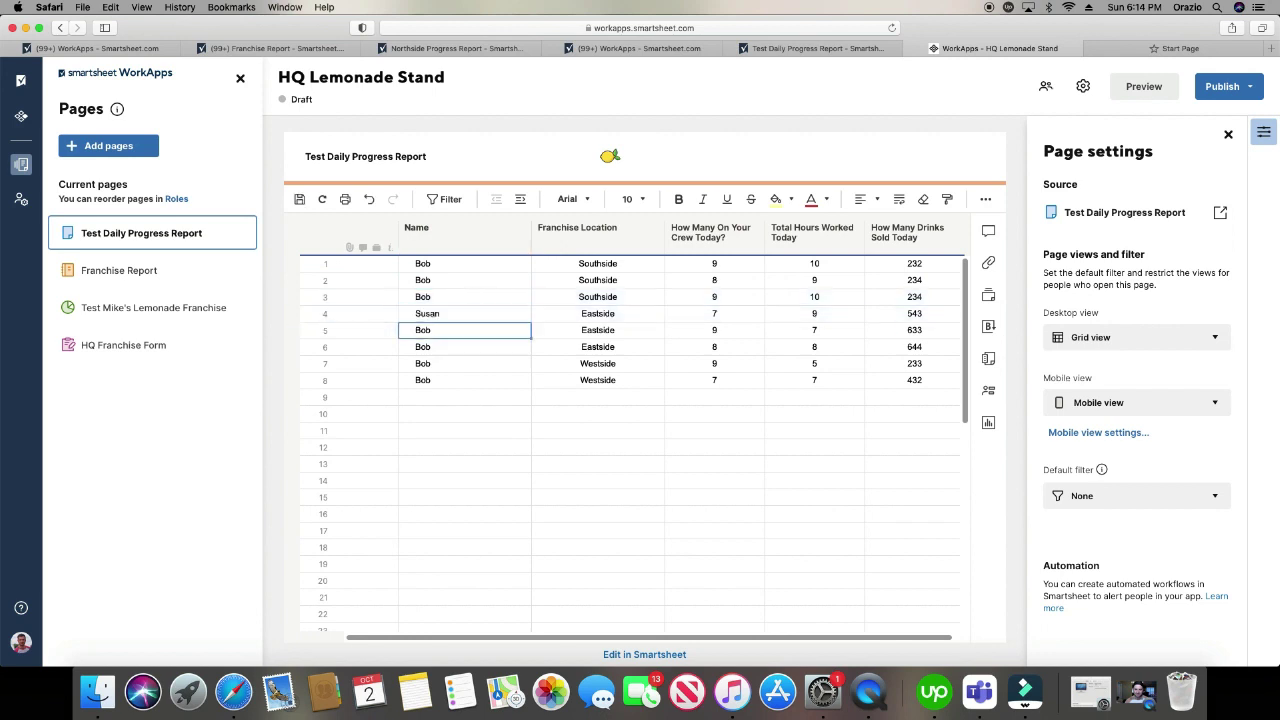
click(103, 272)
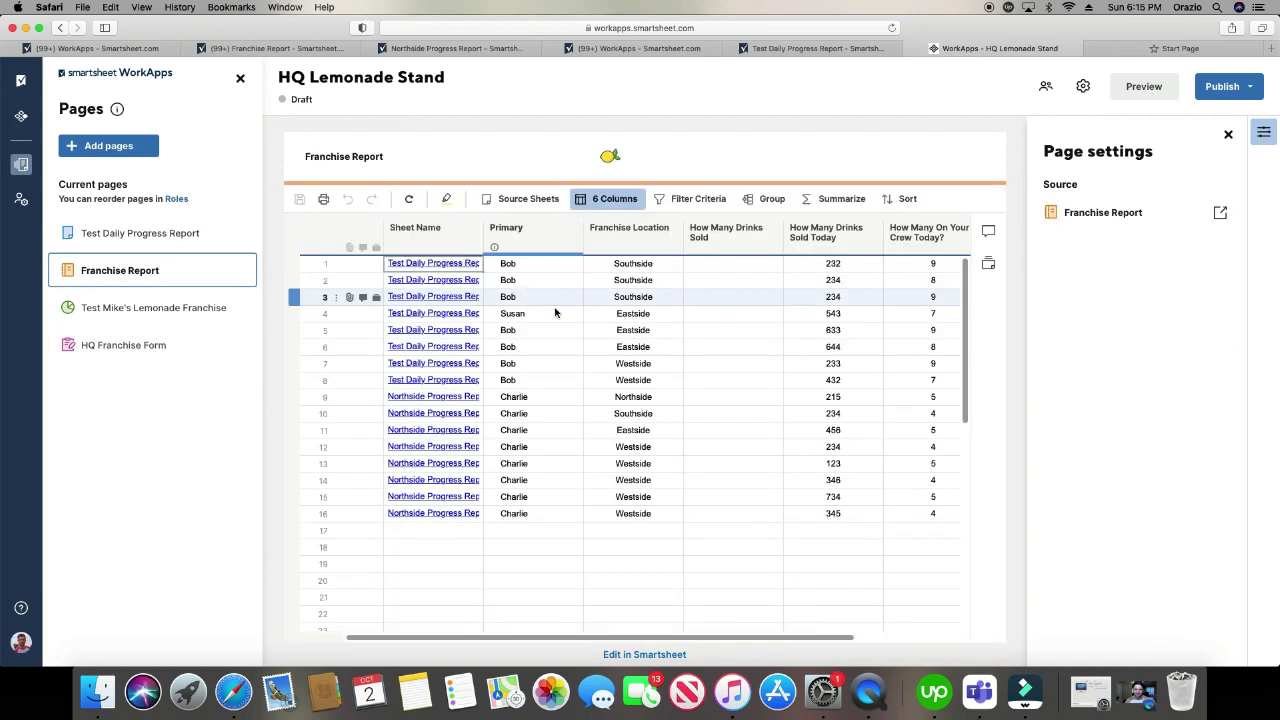
click(150, 307)
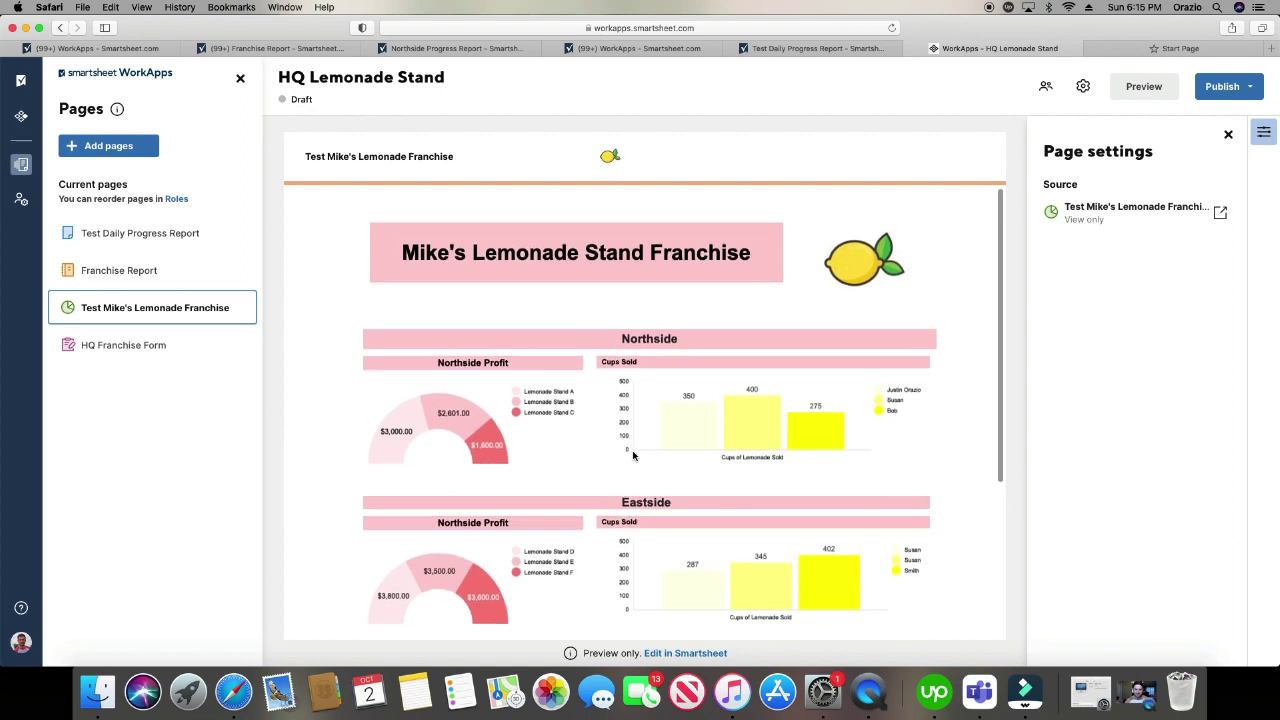
- Scroll up and down through the HQ Lemonade Stand app view
scroll(633, 455, down, 3)
scroll(633, 455, up, 3)
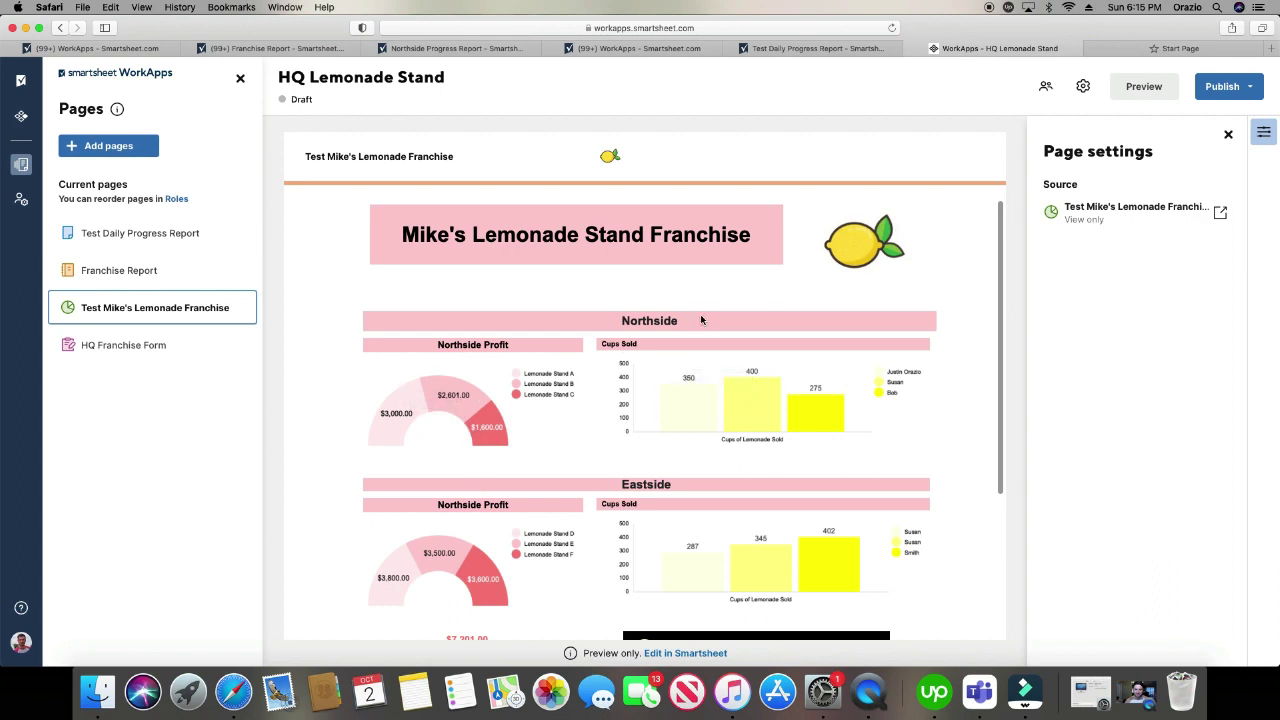
scroll(570, 294, up, 1)
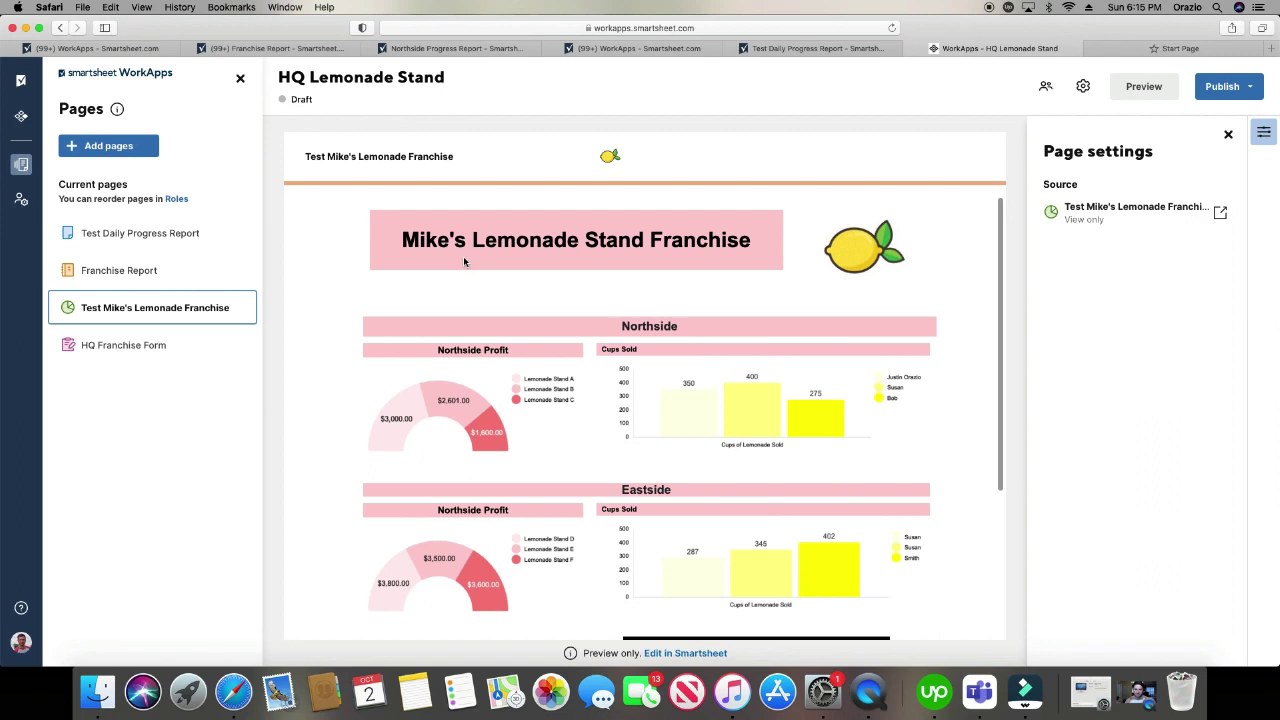
scroll(618, 485, down, 1)
scroll(618, 483, down, 1)
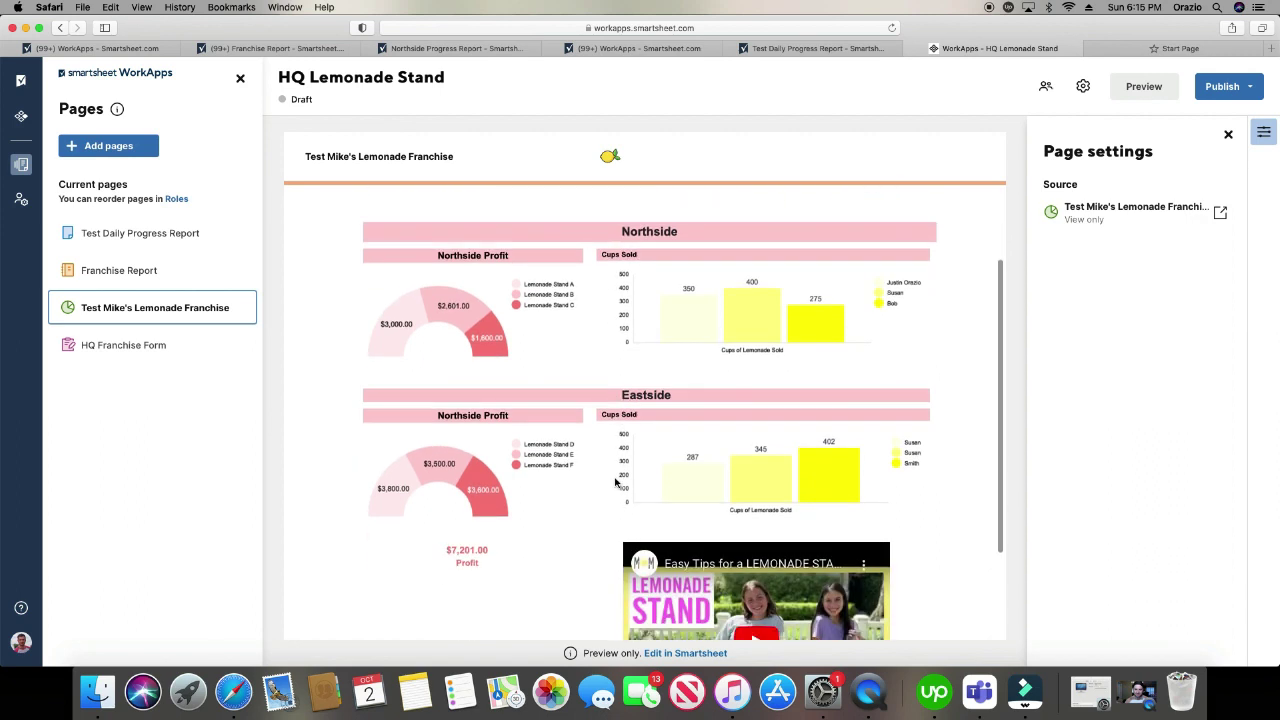
scroll(605, 470, up, 2)
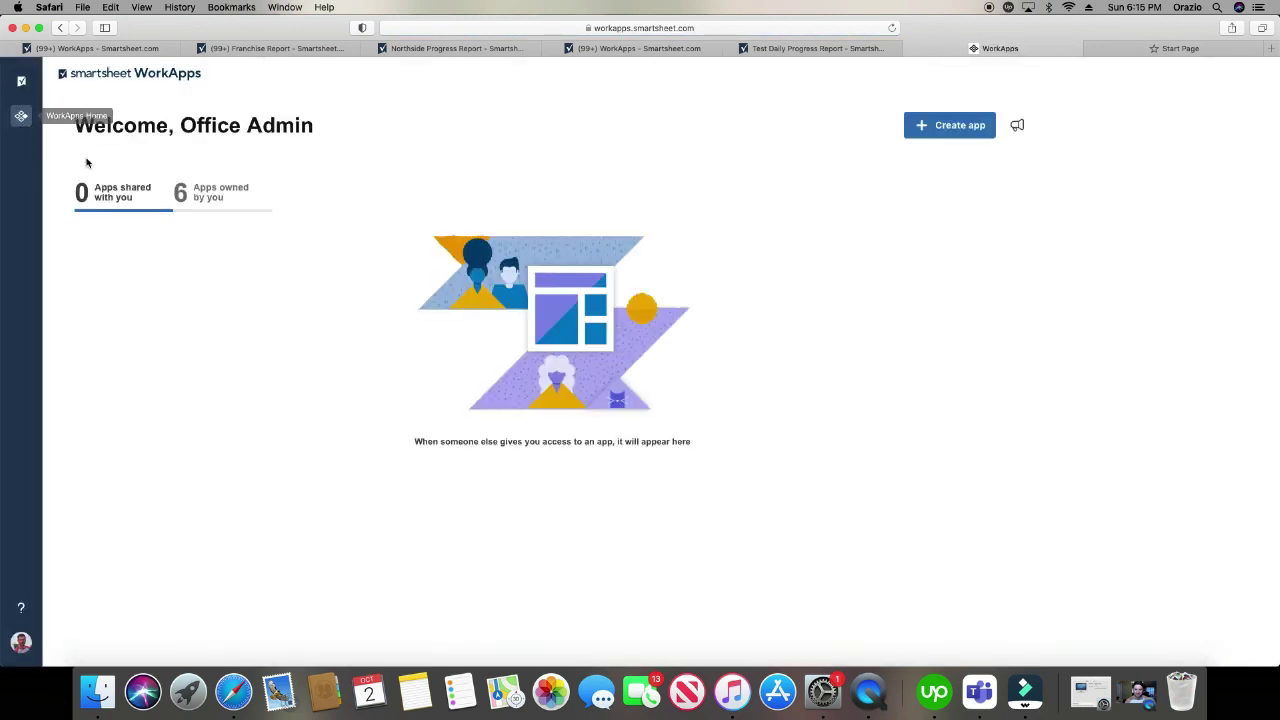
- Open the Northside Lemonade Stand card from the 'Apps owned by you' list
click(190, 192)
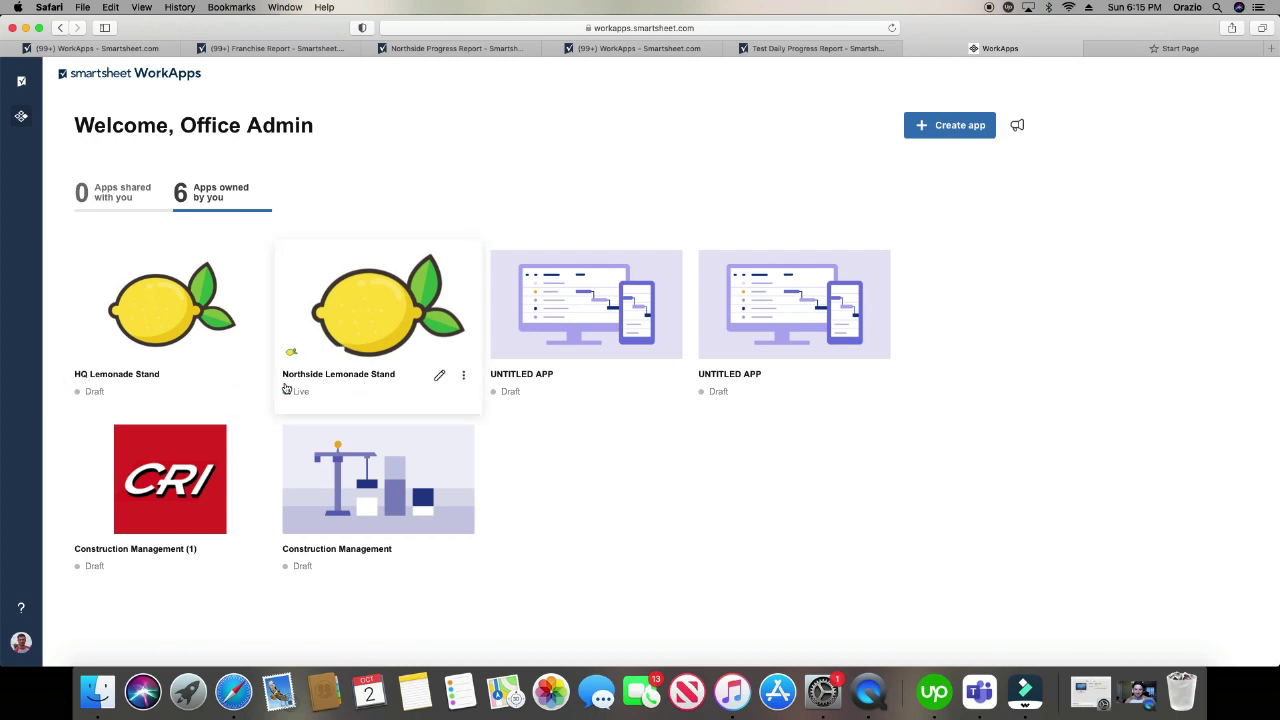
click(364, 346)
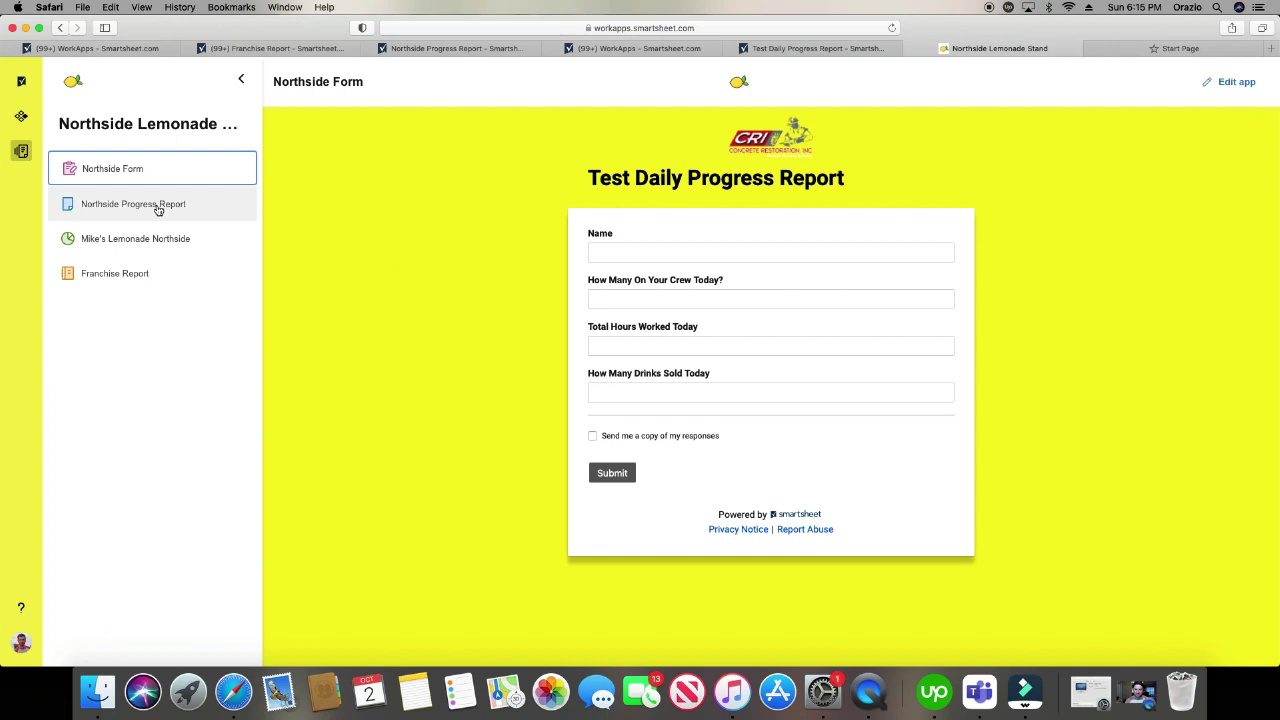
- View the Northside Progress Report, Mike's Lemonade Northside and Northside Form pages, ending on Northside Progress Report
click(160, 205)
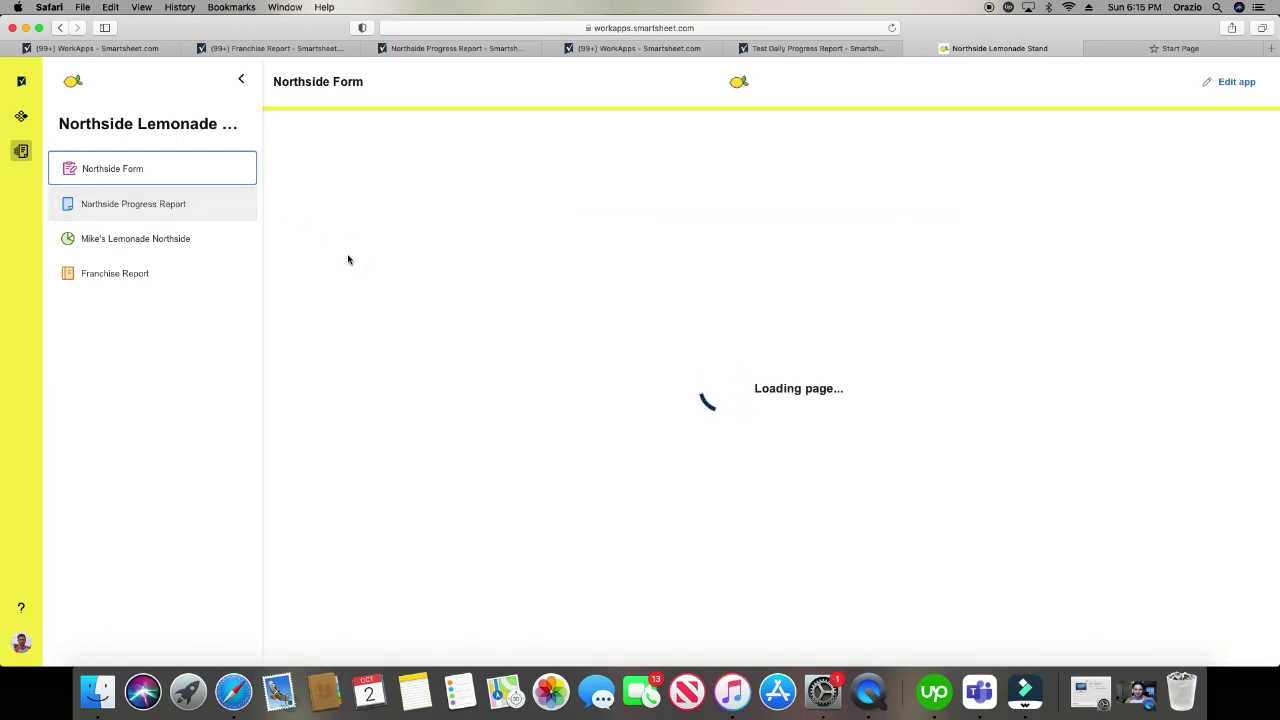
click(214, 211)
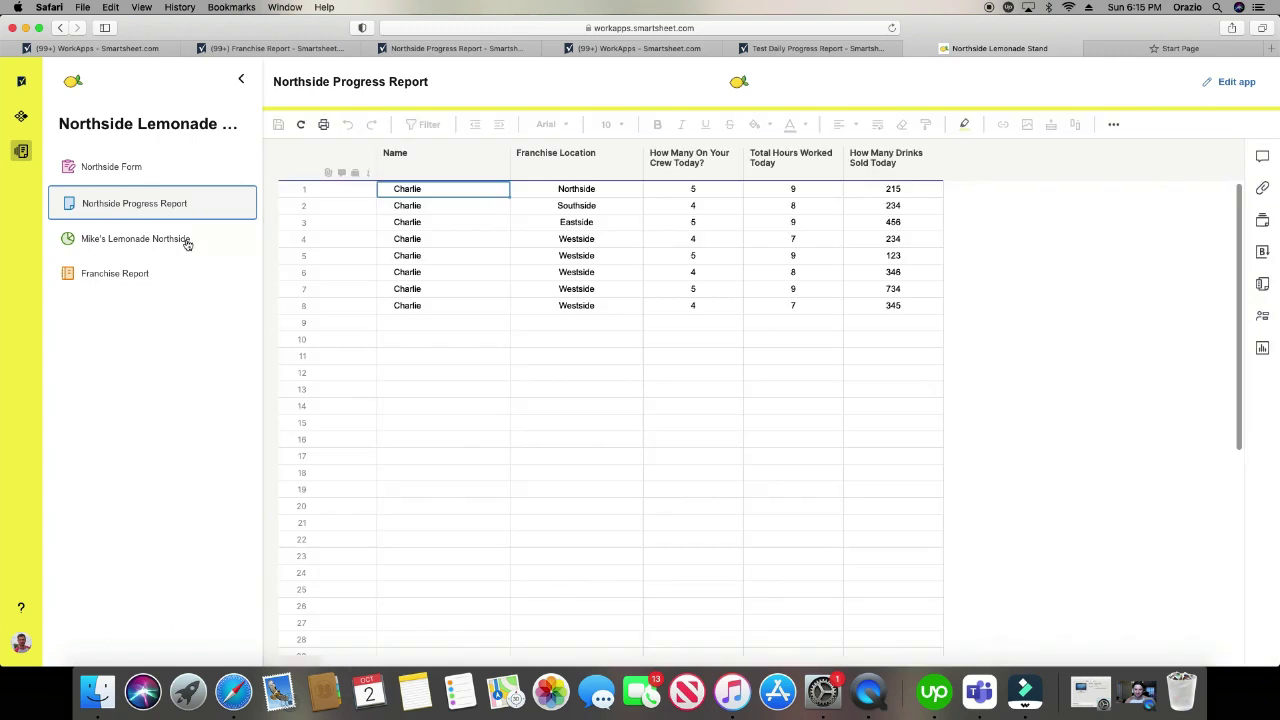
click(186, 240)
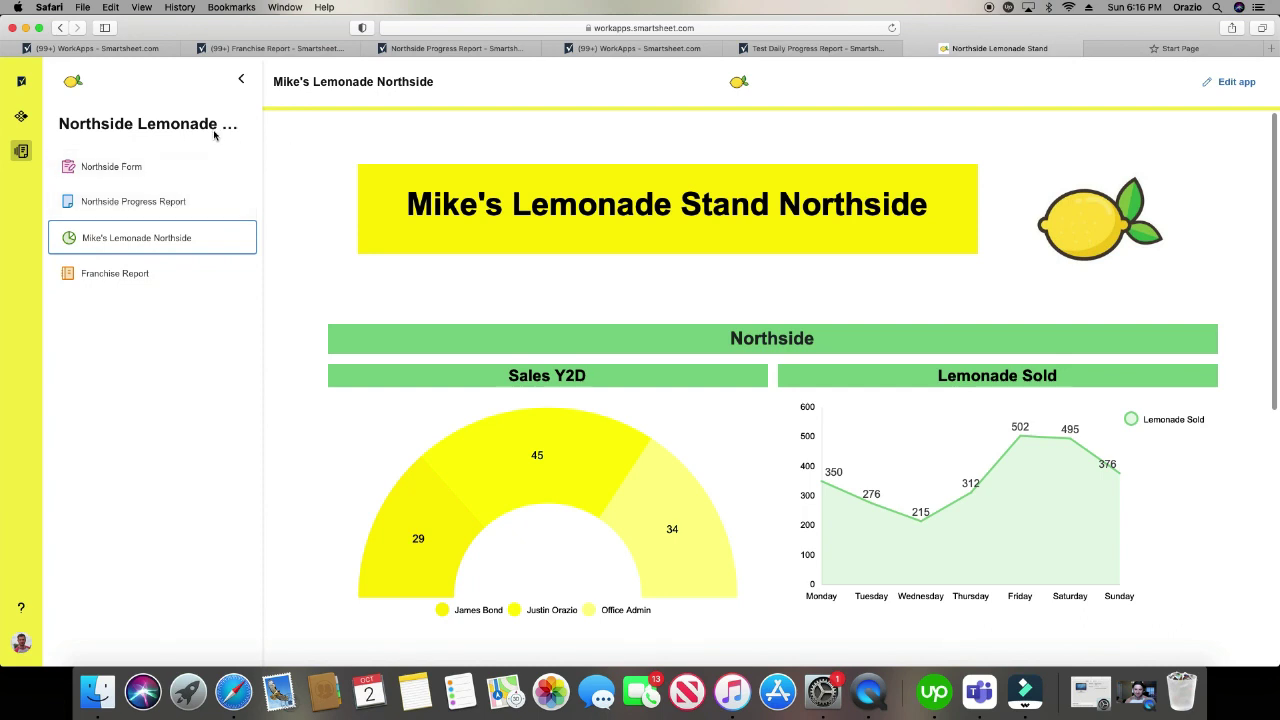
click(158, 170)
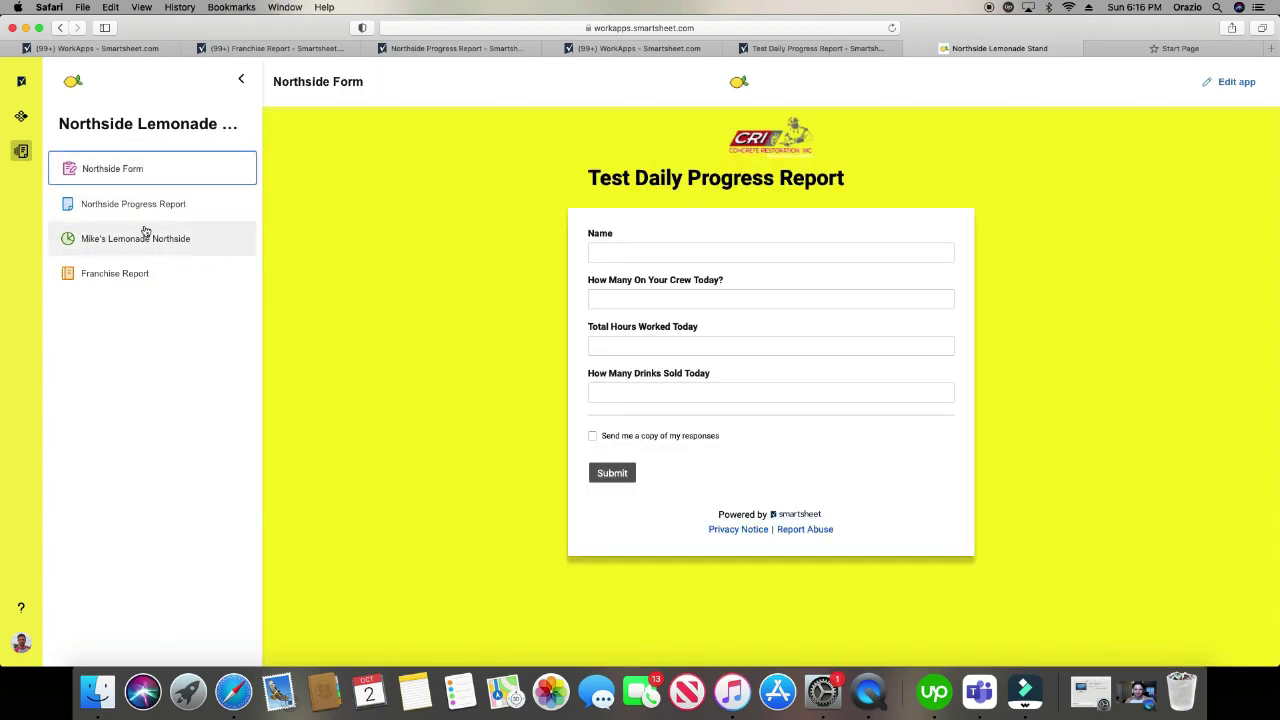
click(148, 208)
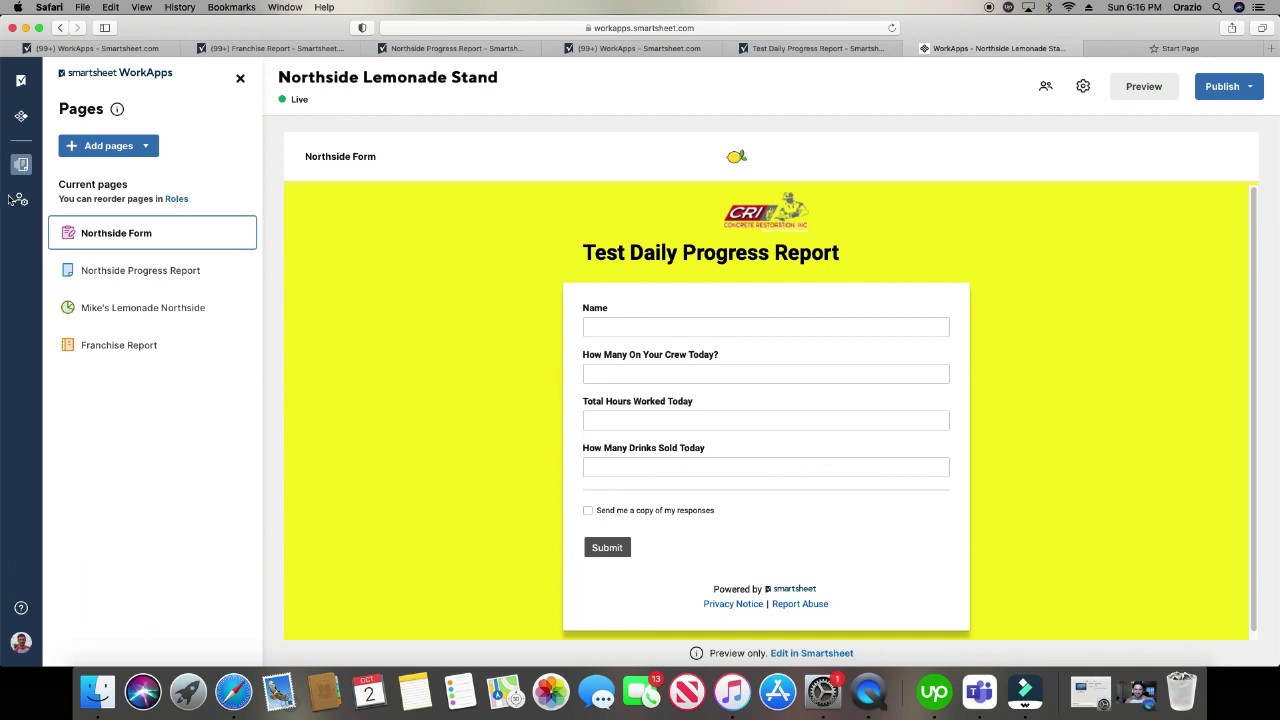
- In the Roles panel, rename Untitled role to 'Lemonade Barista'
click(21, 200)
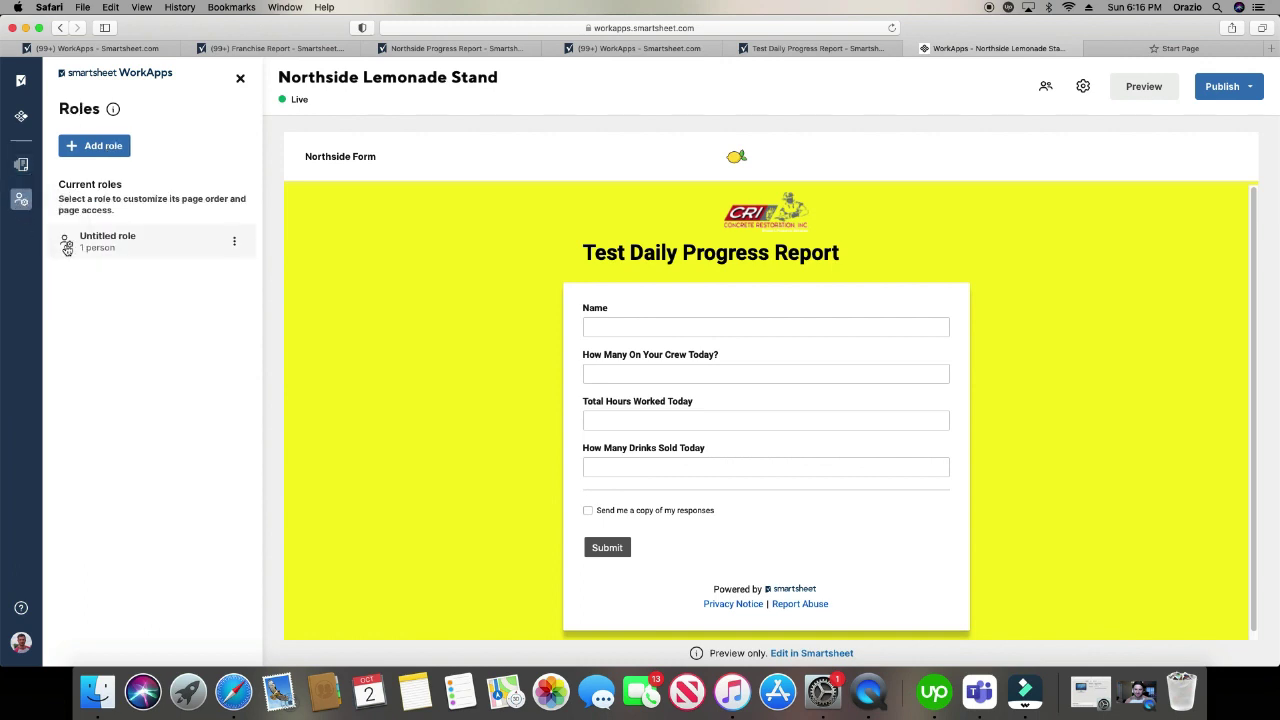
click(100, 146)
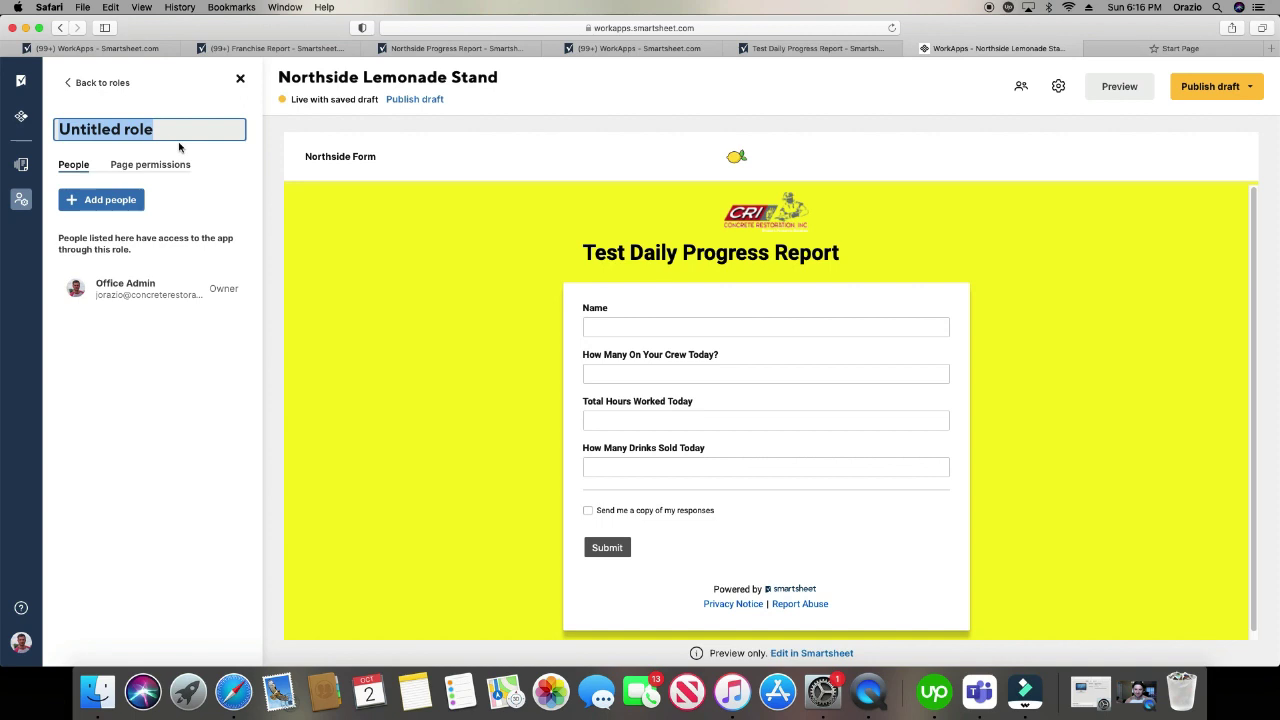
text(Lemondad)
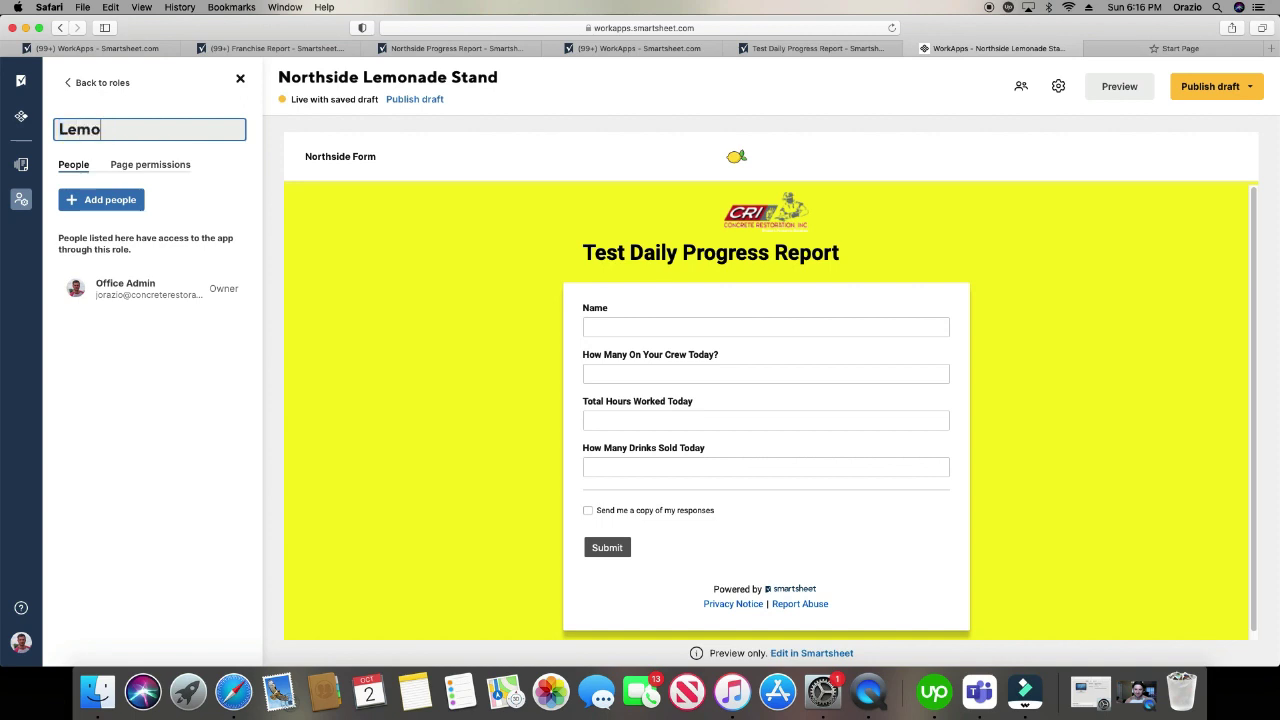
key(BackSpace)
key(BackSpace)
key(BackSpace)
text(ade Barisat)
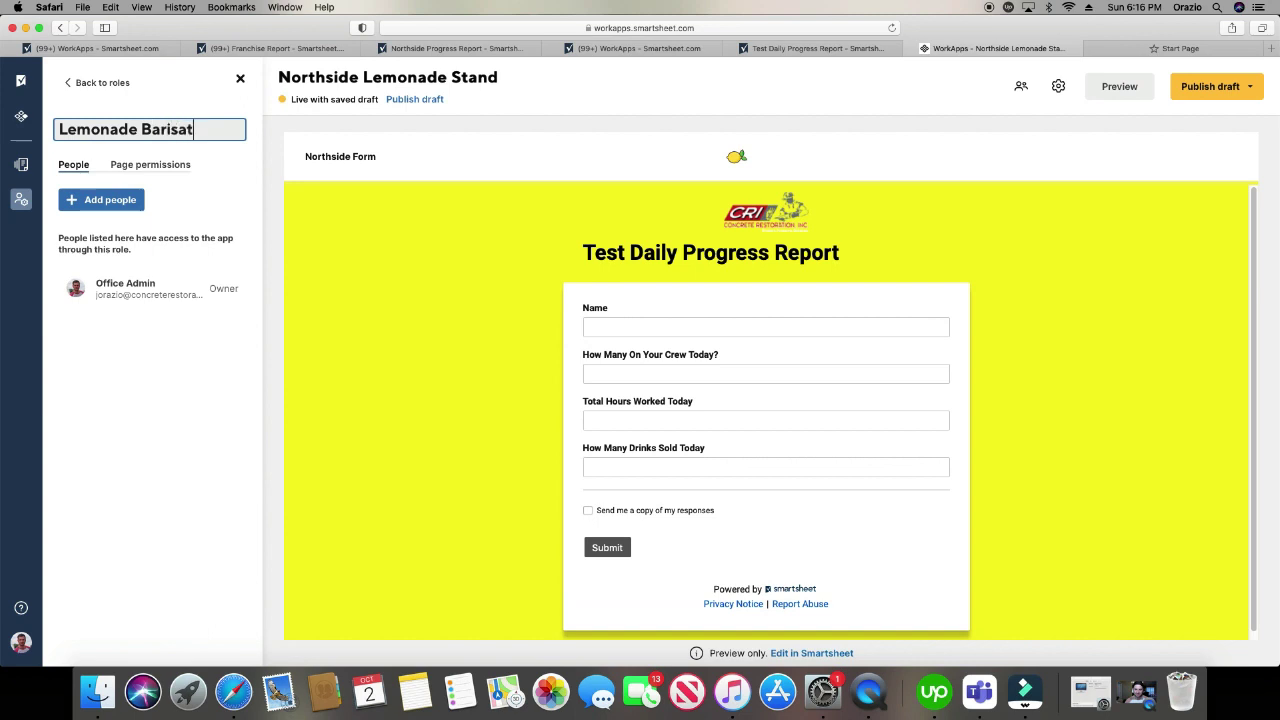
key(BackSpace)
key(BackSpace)
text(t)
- Add a person to the Lemonade Barista role using their Gmail address
click(100, 203)
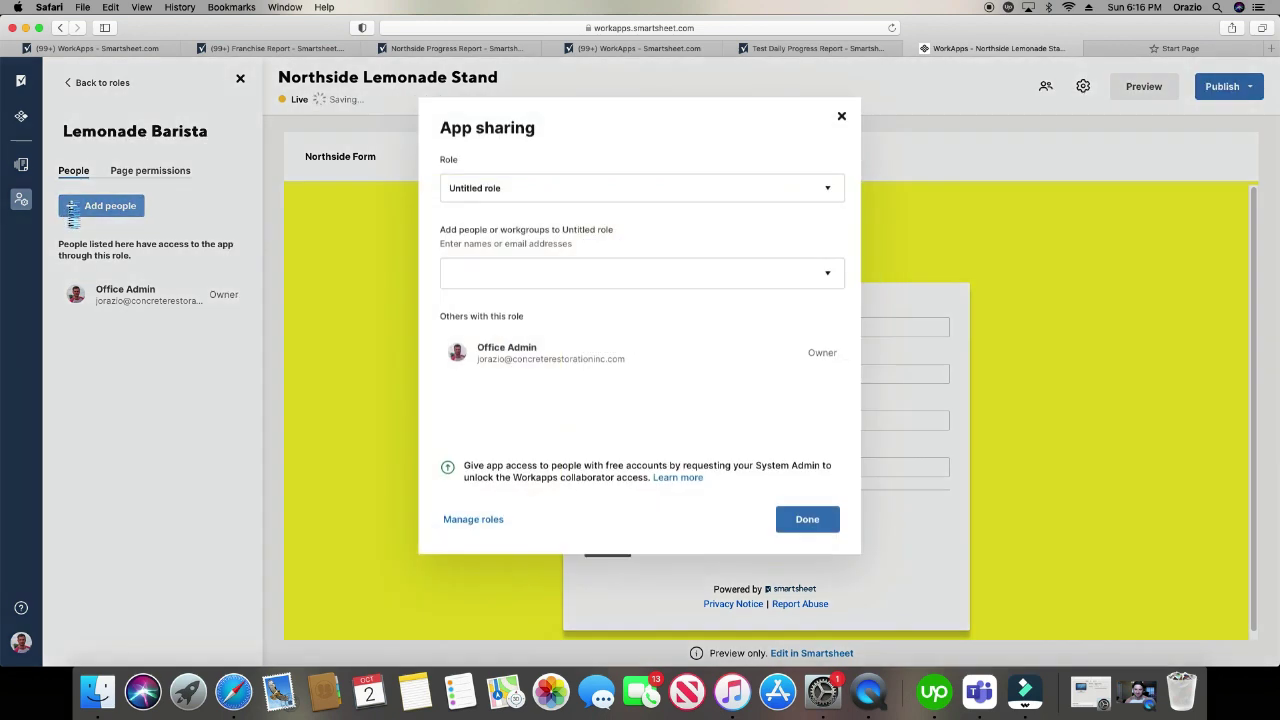
click(571, 275)
text(jsut)
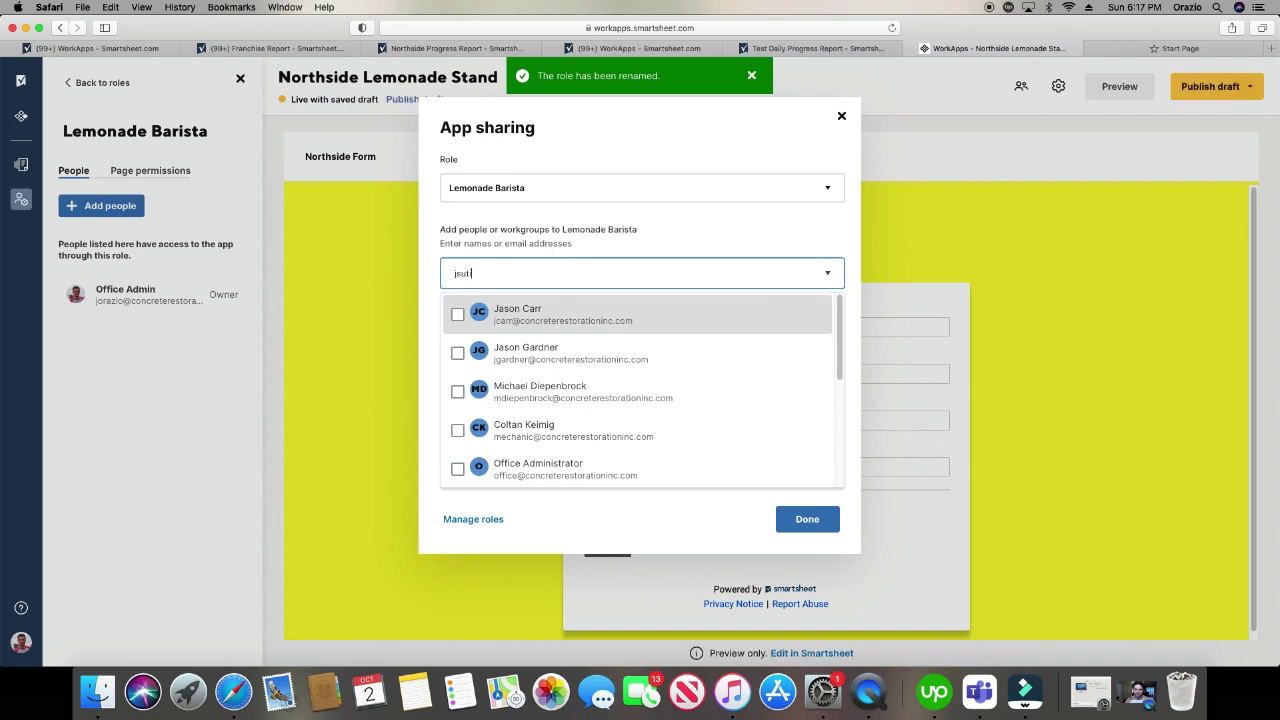
text(in)
key(BackSpace)
key(BackSpace)
key(BackSpace)
key(BackSpace)
key(BackSpace)
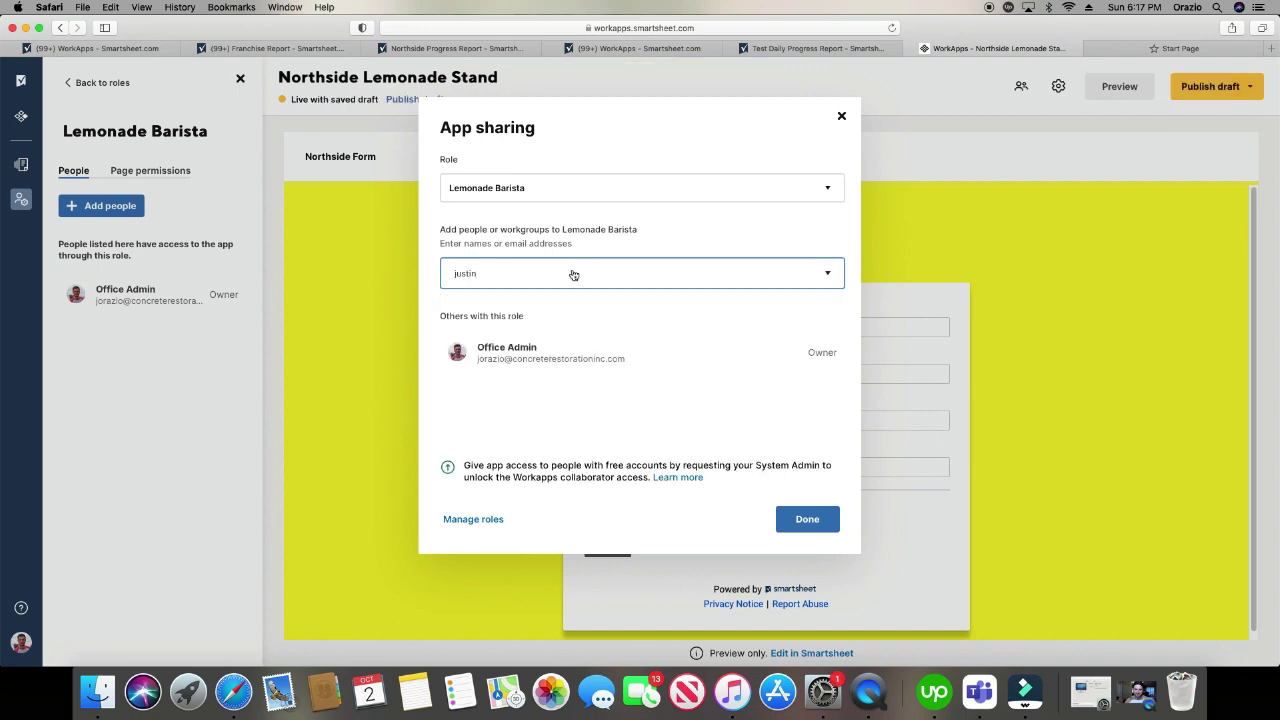
click(806, 518)
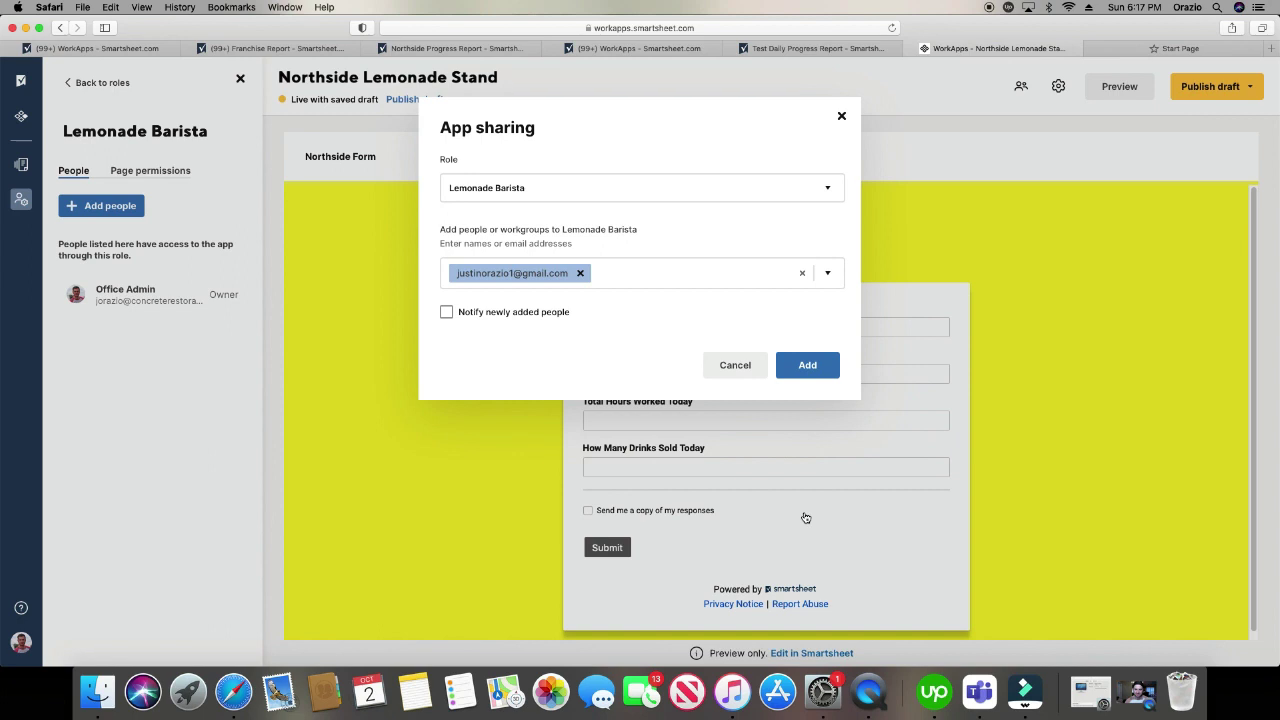
click(835, 369)
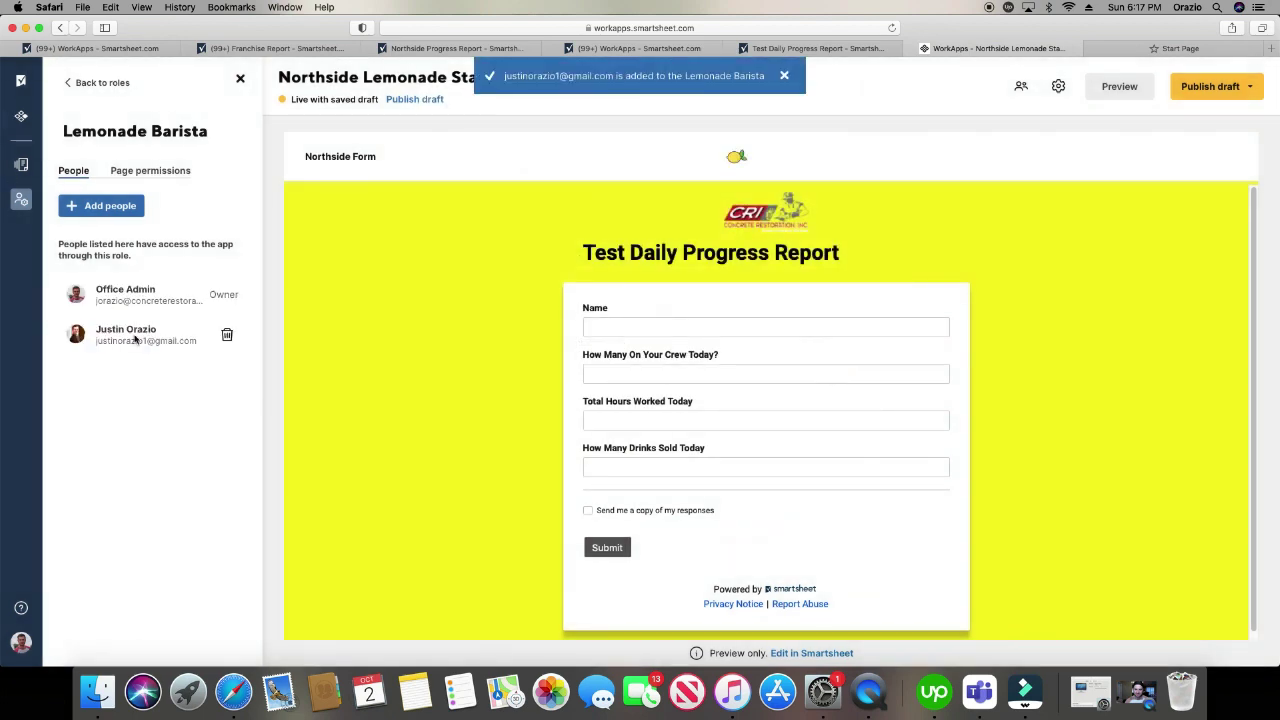
- Give the Lemonade Barista role Editor access to the Northside Progress Report page
click(160, 174)
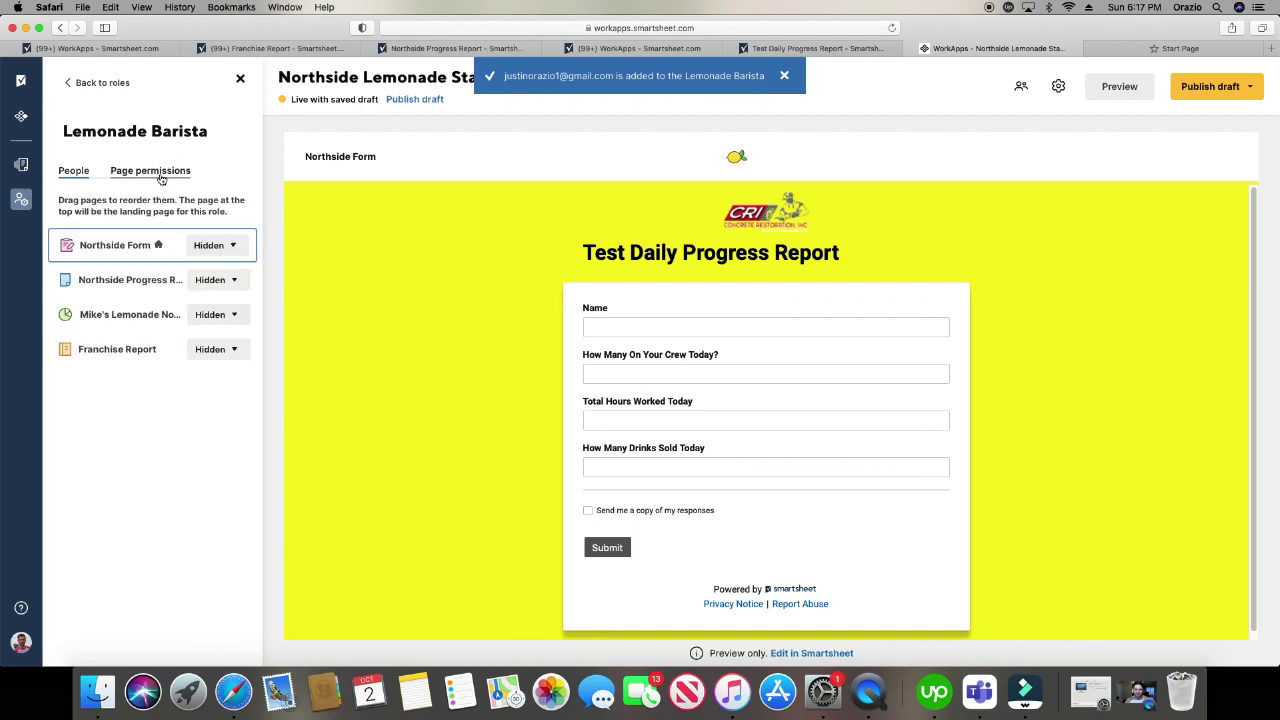
click(229, 283)
click(242, 358)
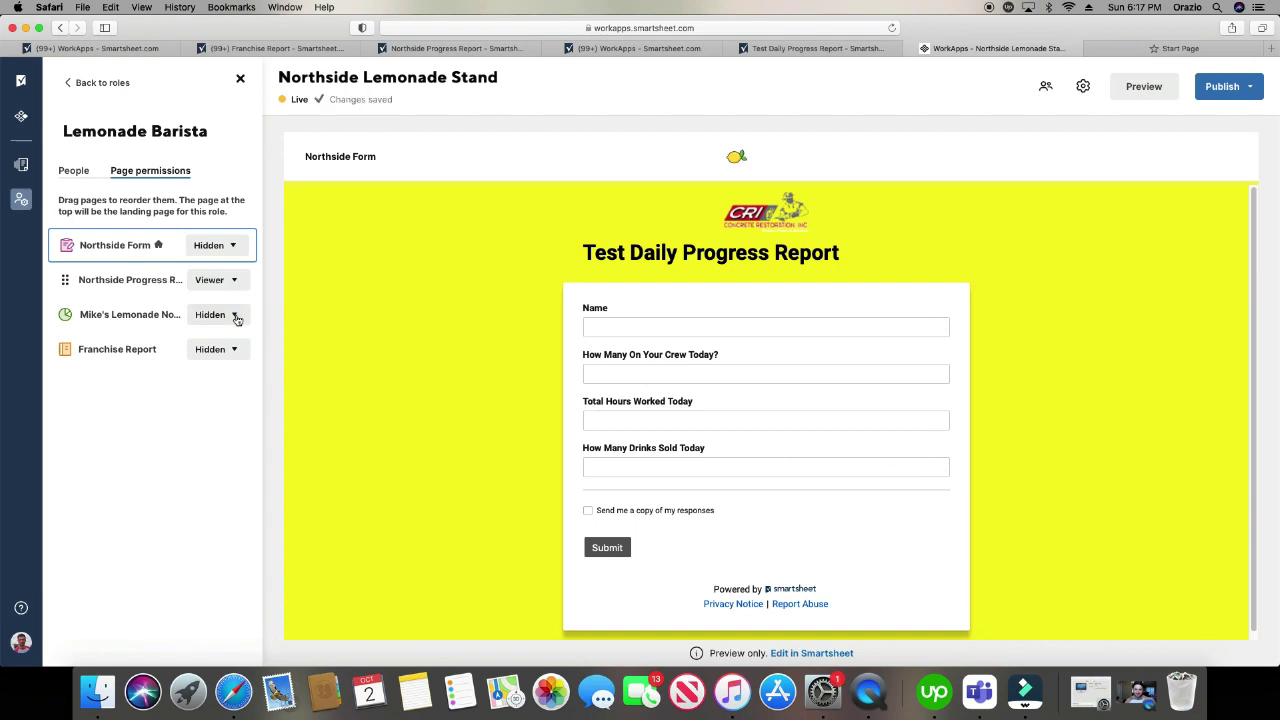
click(73, 171)
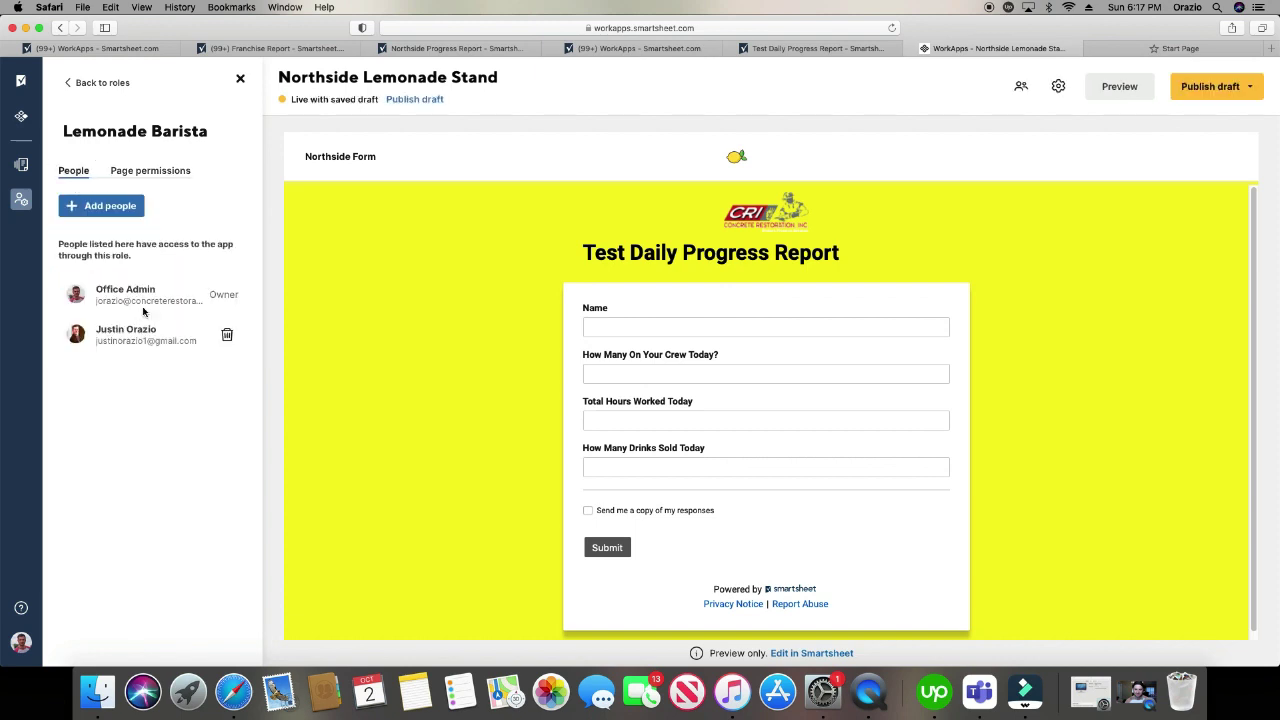
click(150, 171)
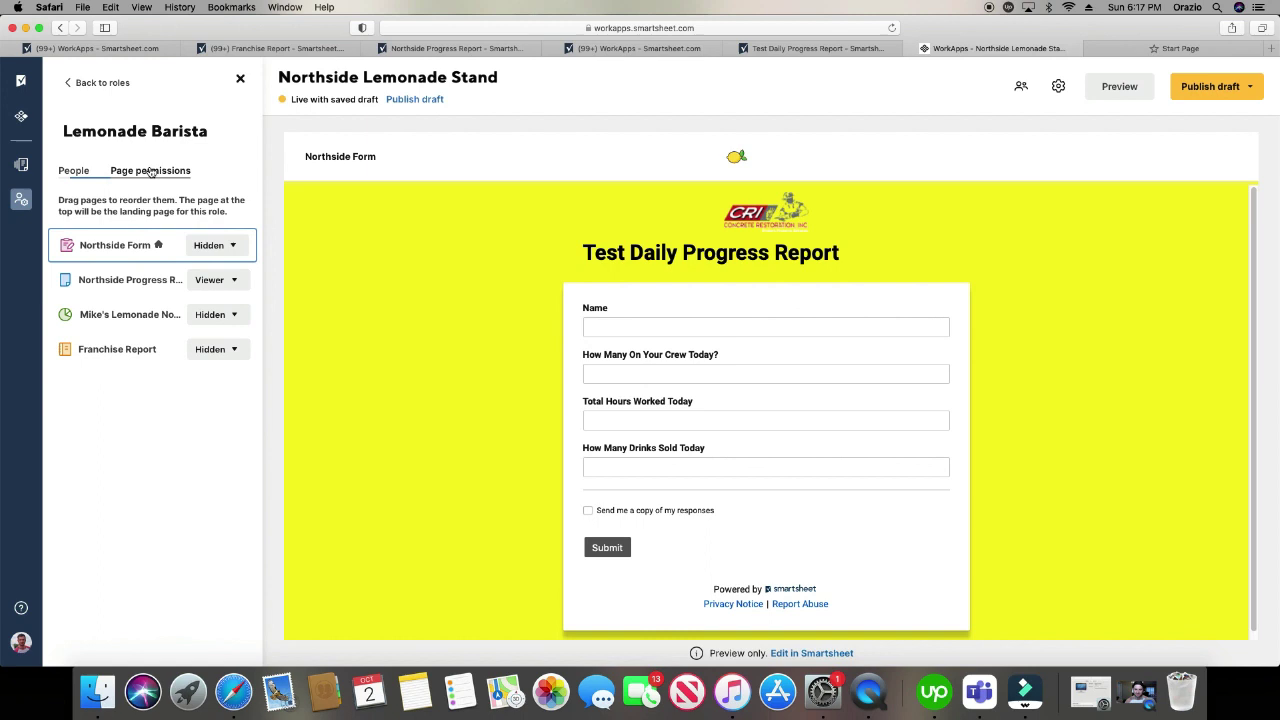
click(232, 281)
click(255, 316)
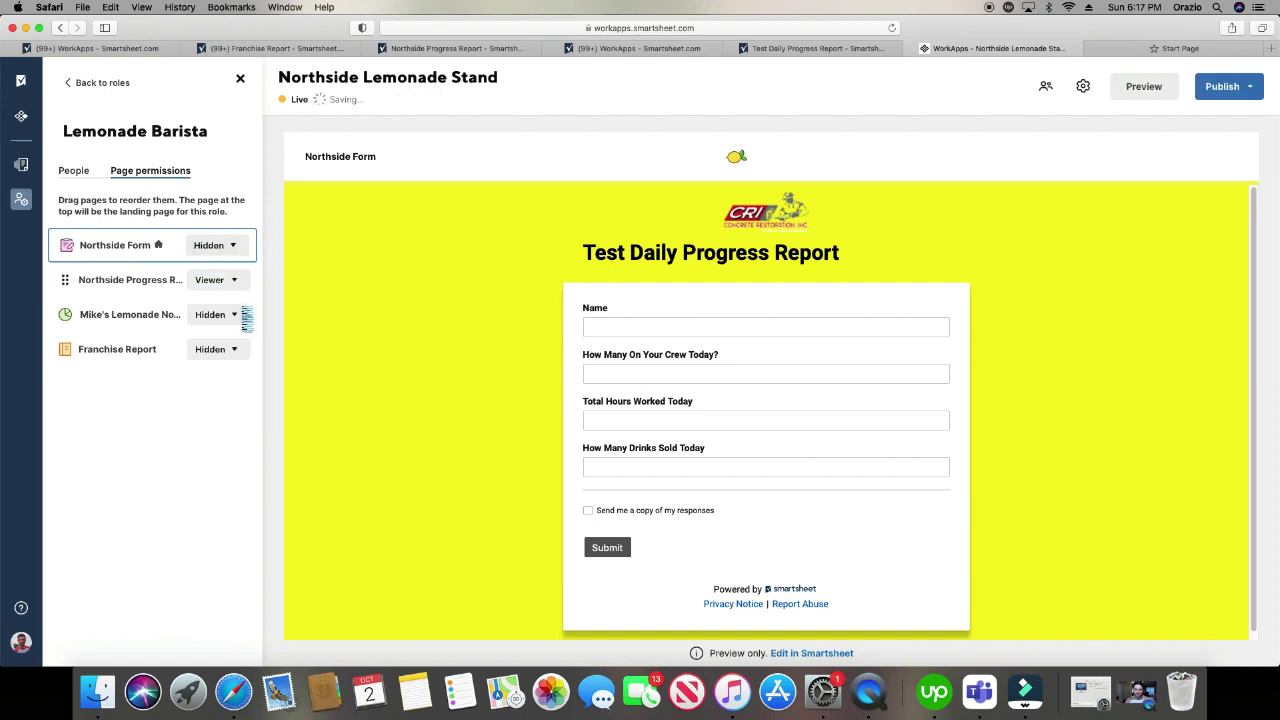
- Give the role Viewer access to Mike's Lemonade Northside and Franchise Report
click(241, 315)
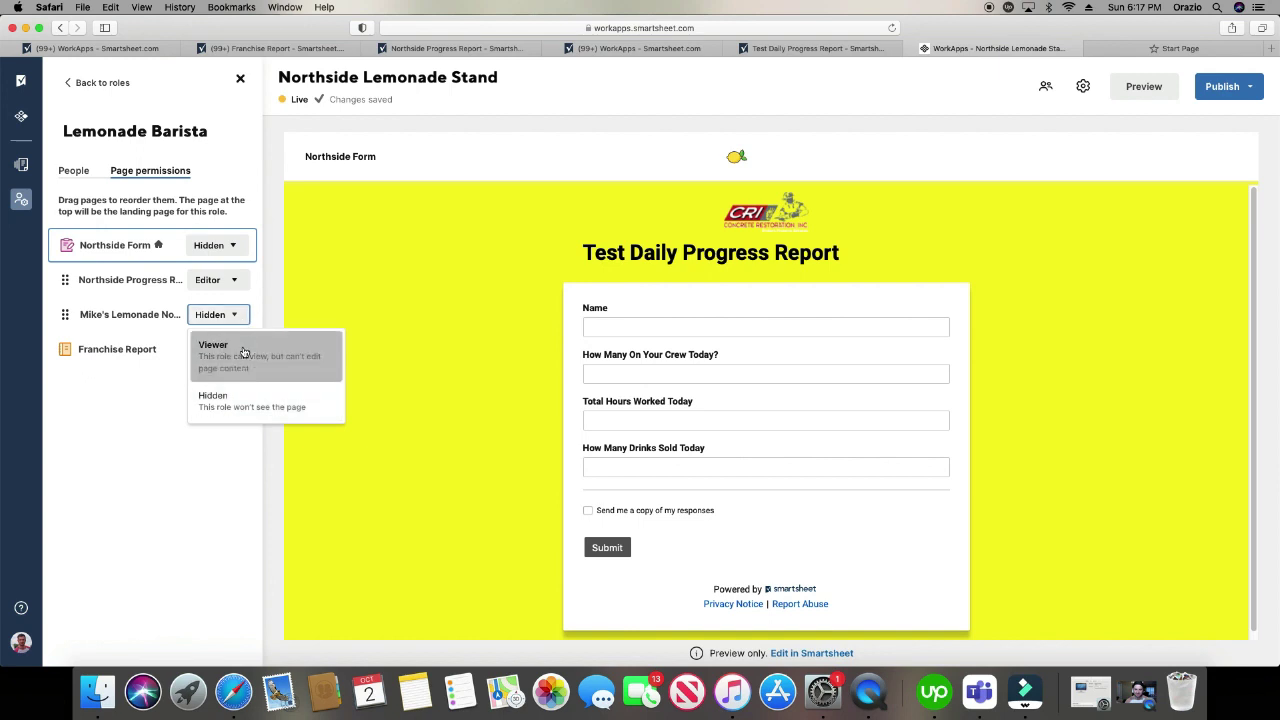
click(245, 351)
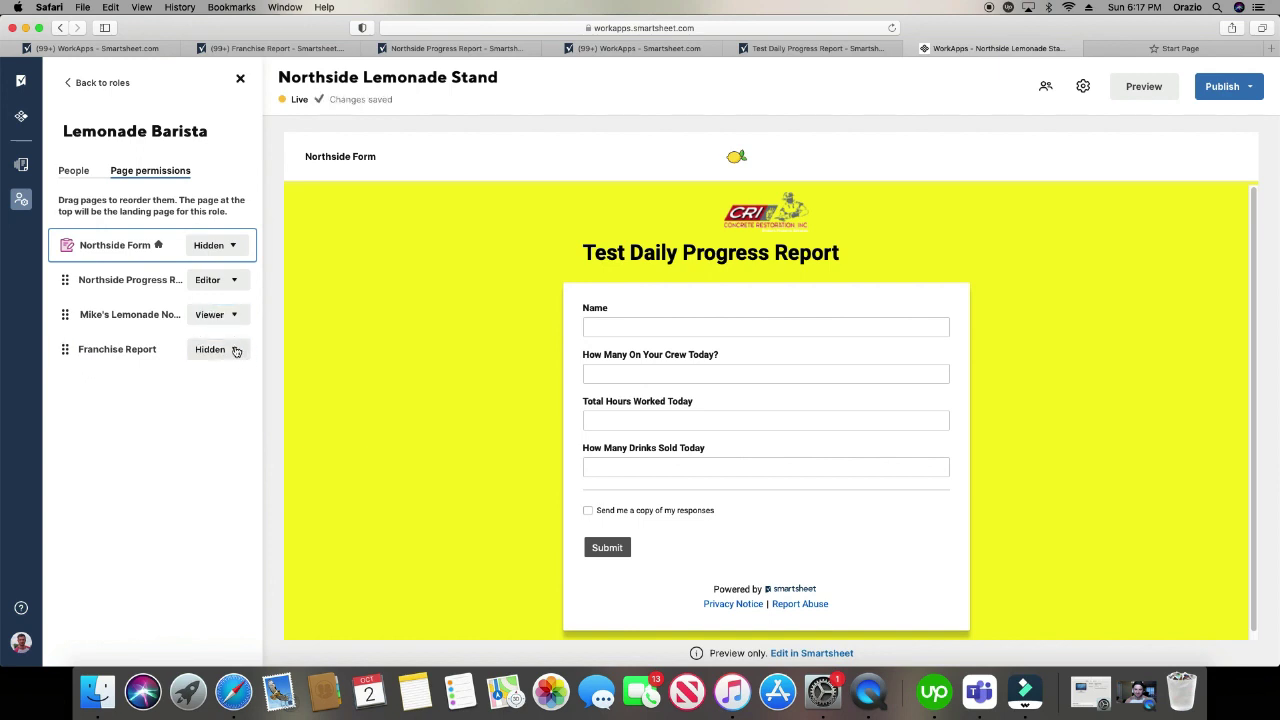
click(236, 350)
click(262, 425)
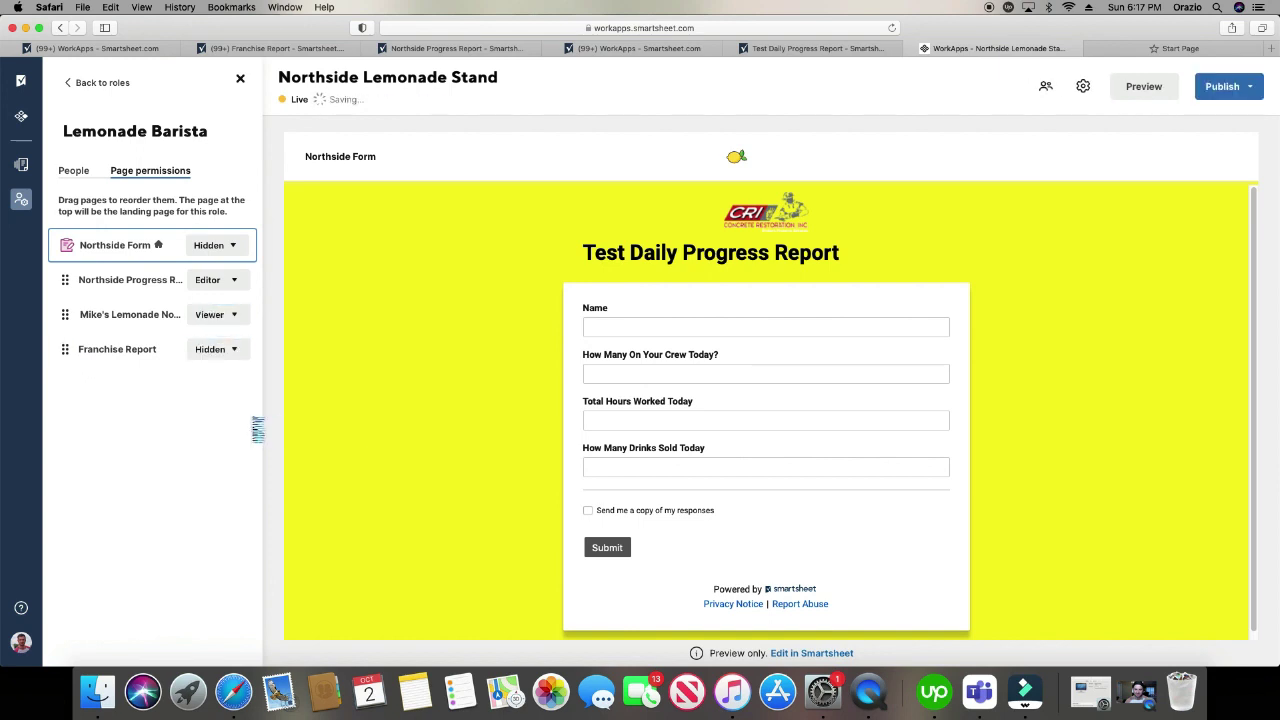
click(74, 171)
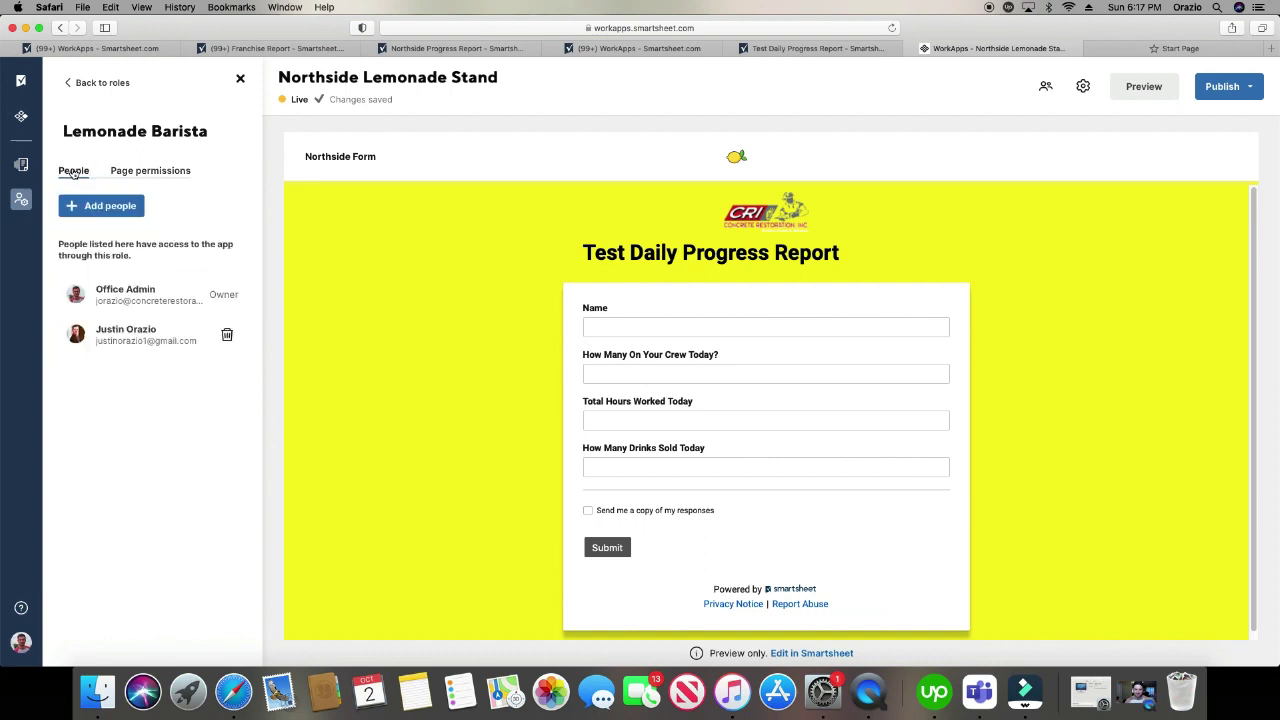
click(121, 173)
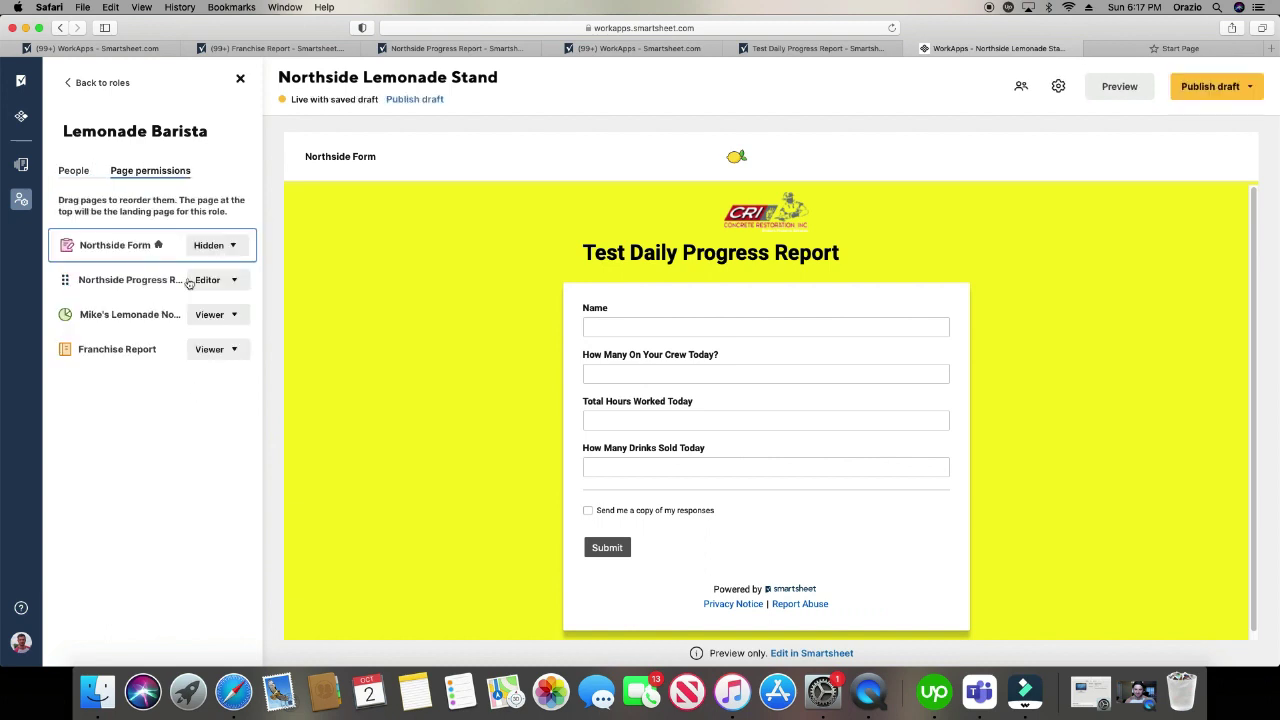
click(78, 172)
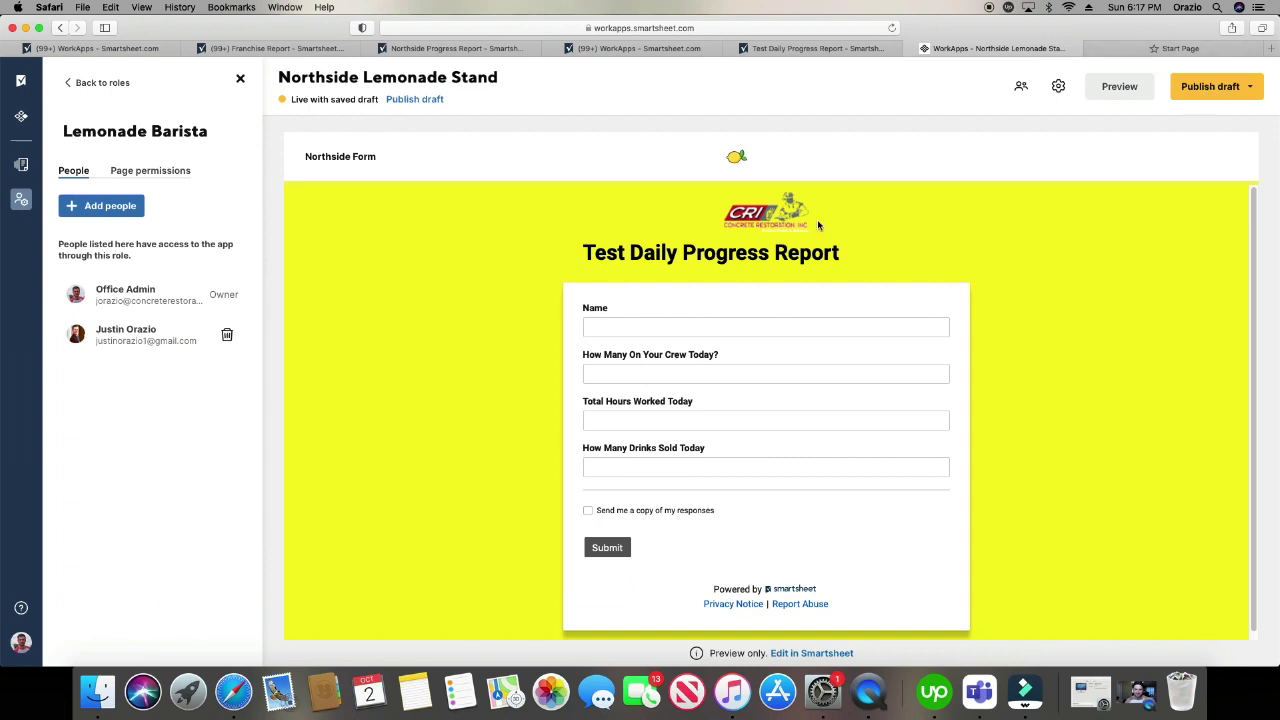
- Publish the draft, copy the app's WorkApps link, and open a new browser tab
click(1238, 88)
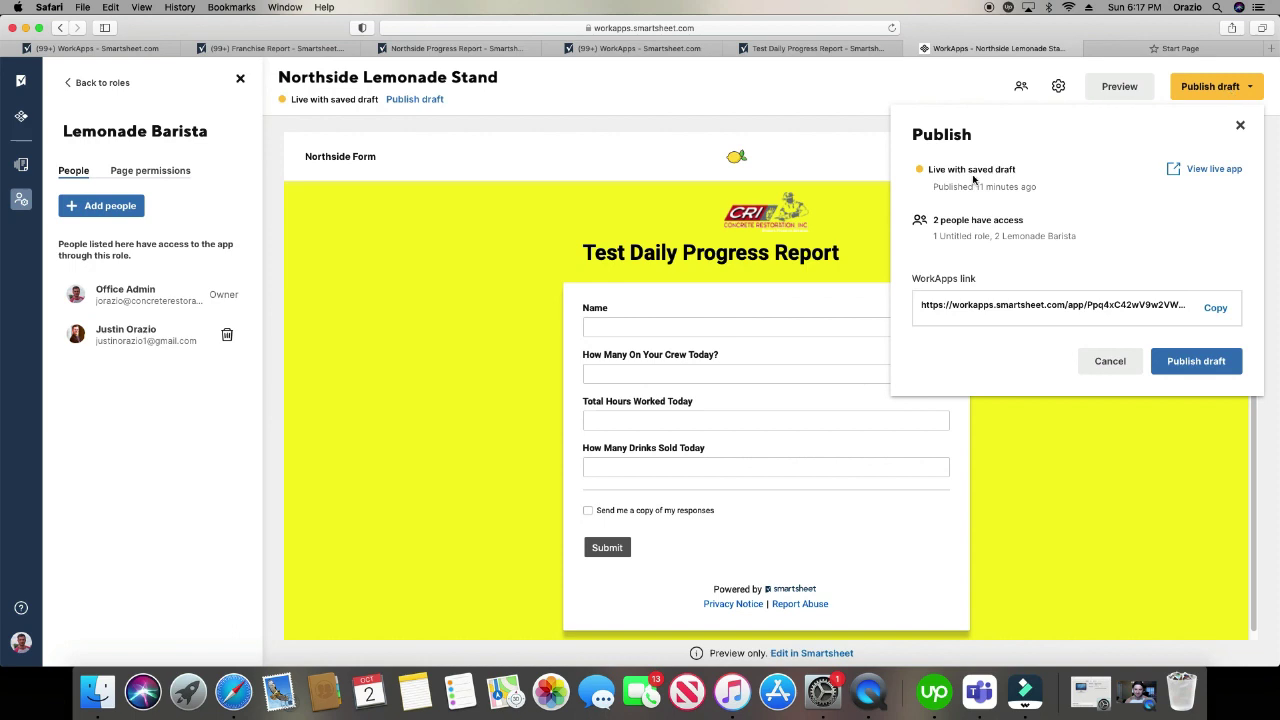
click(1213, 368)
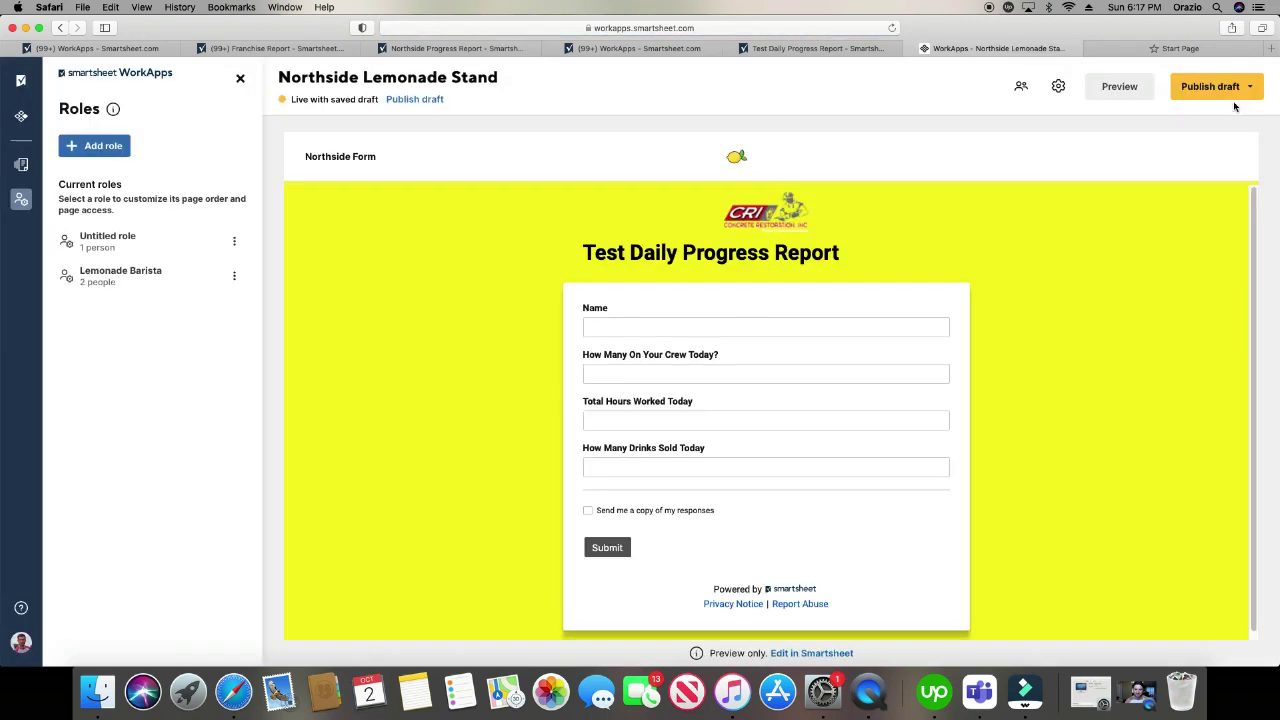
click(1210, 87)
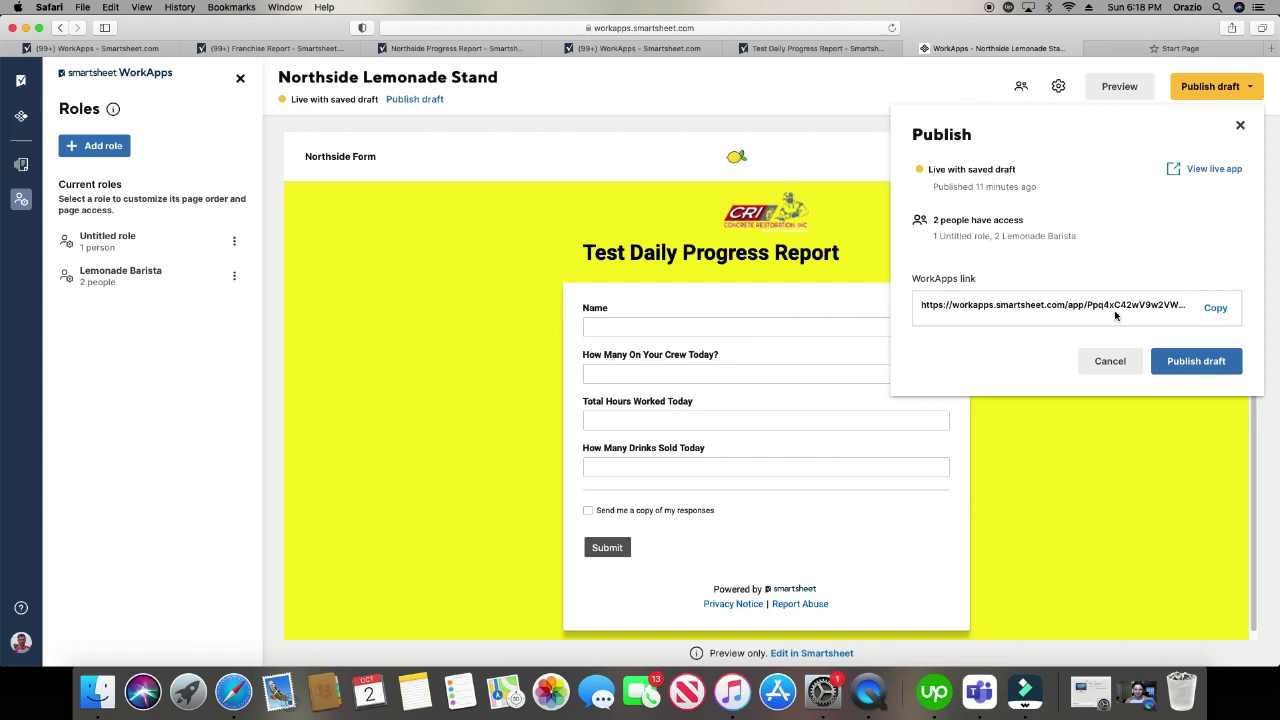
click(1080, 304)
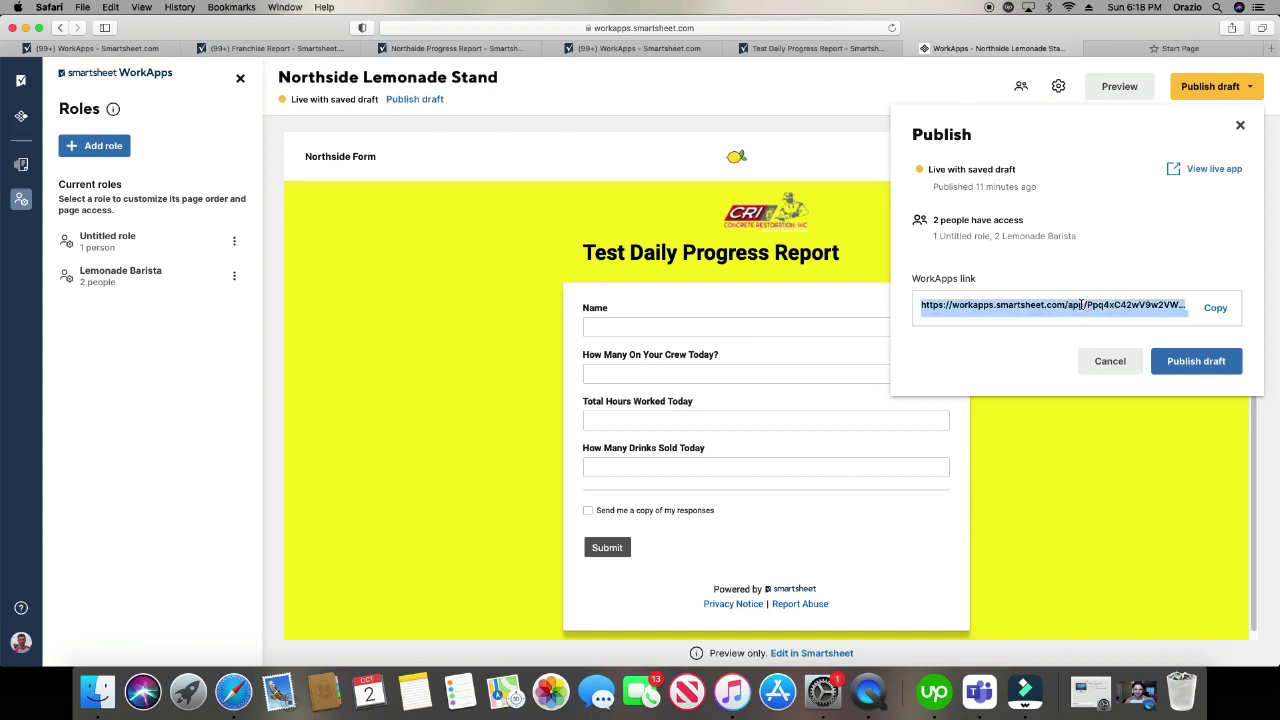
key(super+c)
key(super+t)
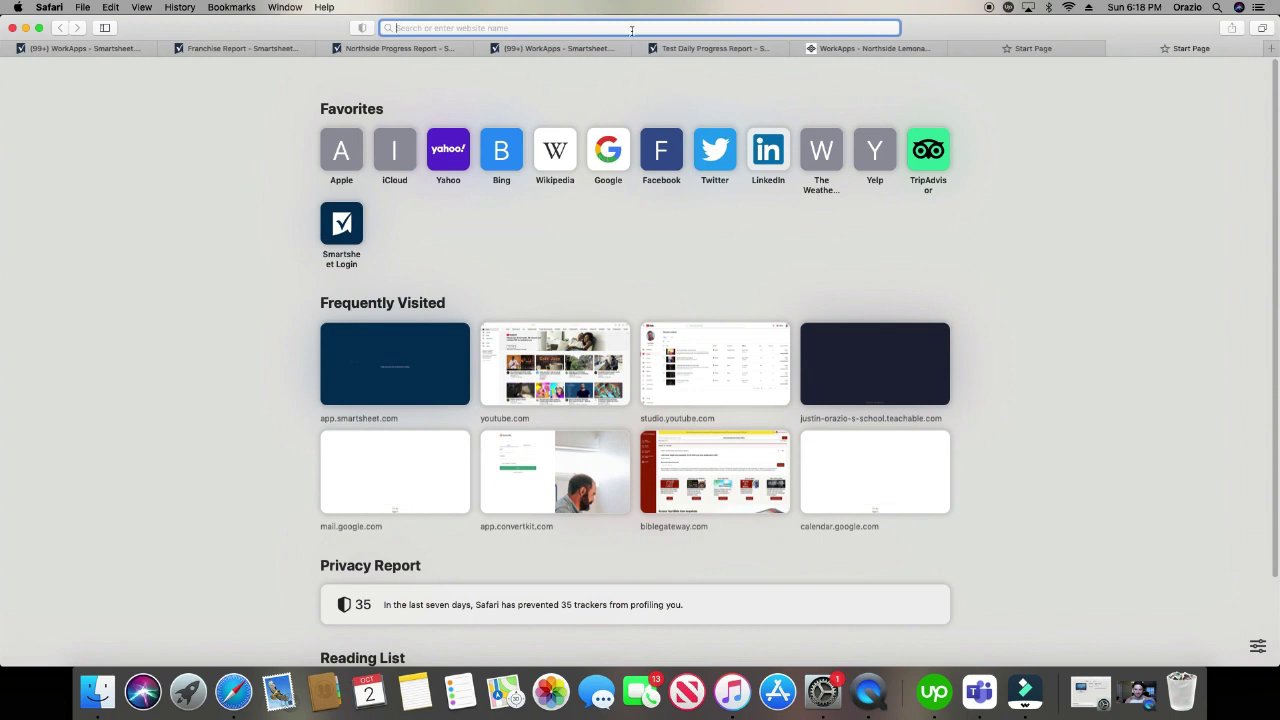
- Load the copied app link and view the Northside Progress Report, then Northside Form pages
key(super+v)
key(Return)
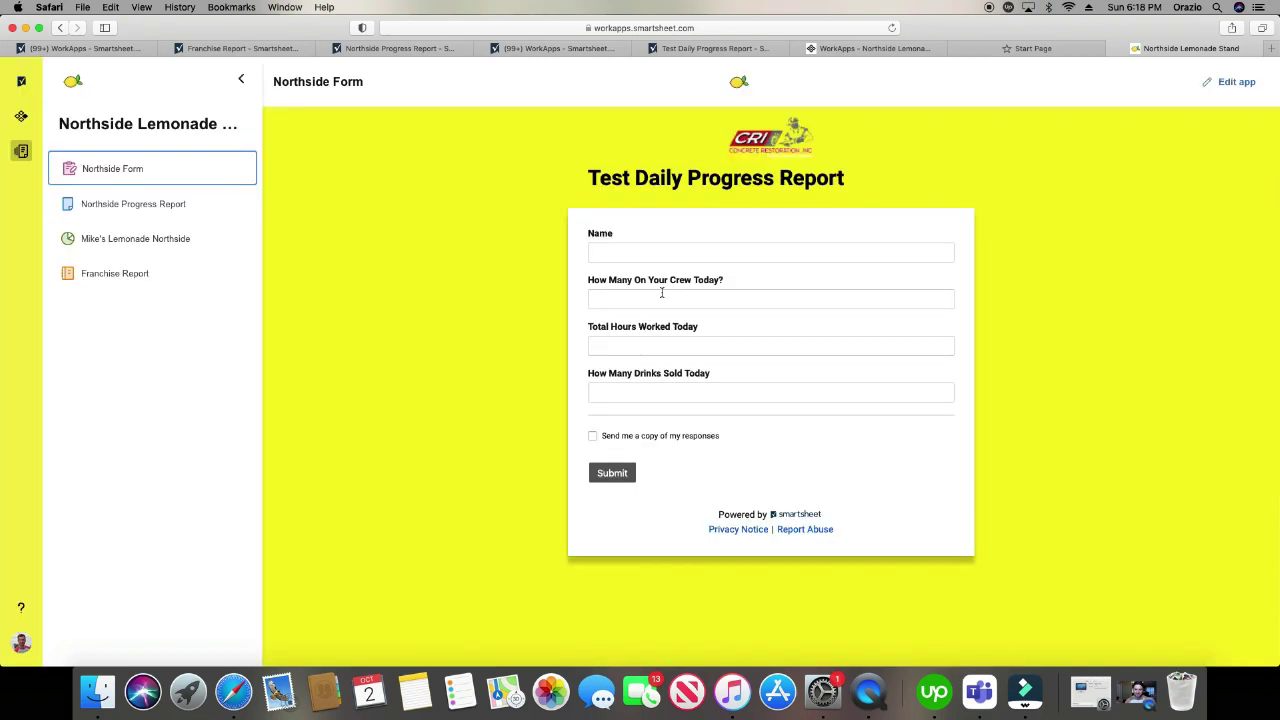
click(134, 205)
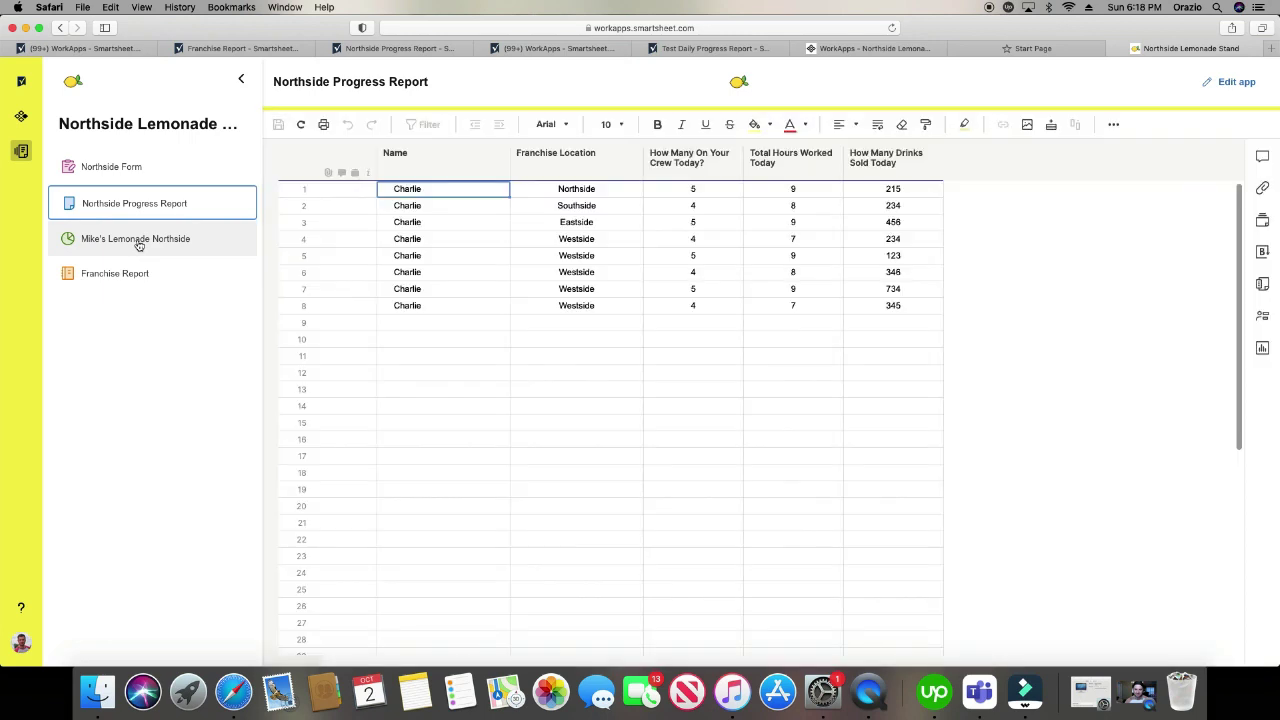
click(98, 167)
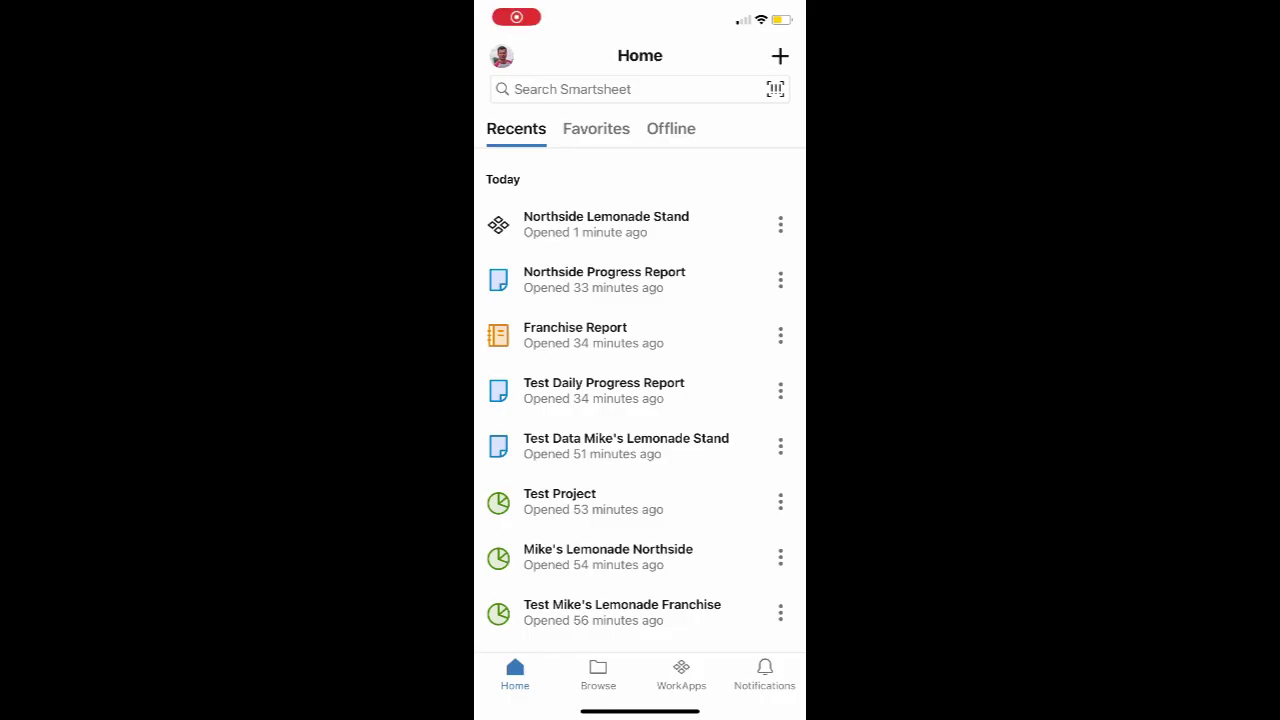
- On mobile, open Northside Lemonade Stand, view the Mike's Lemonade Northside dashboard, then return to Northside Form
click(681, 673)
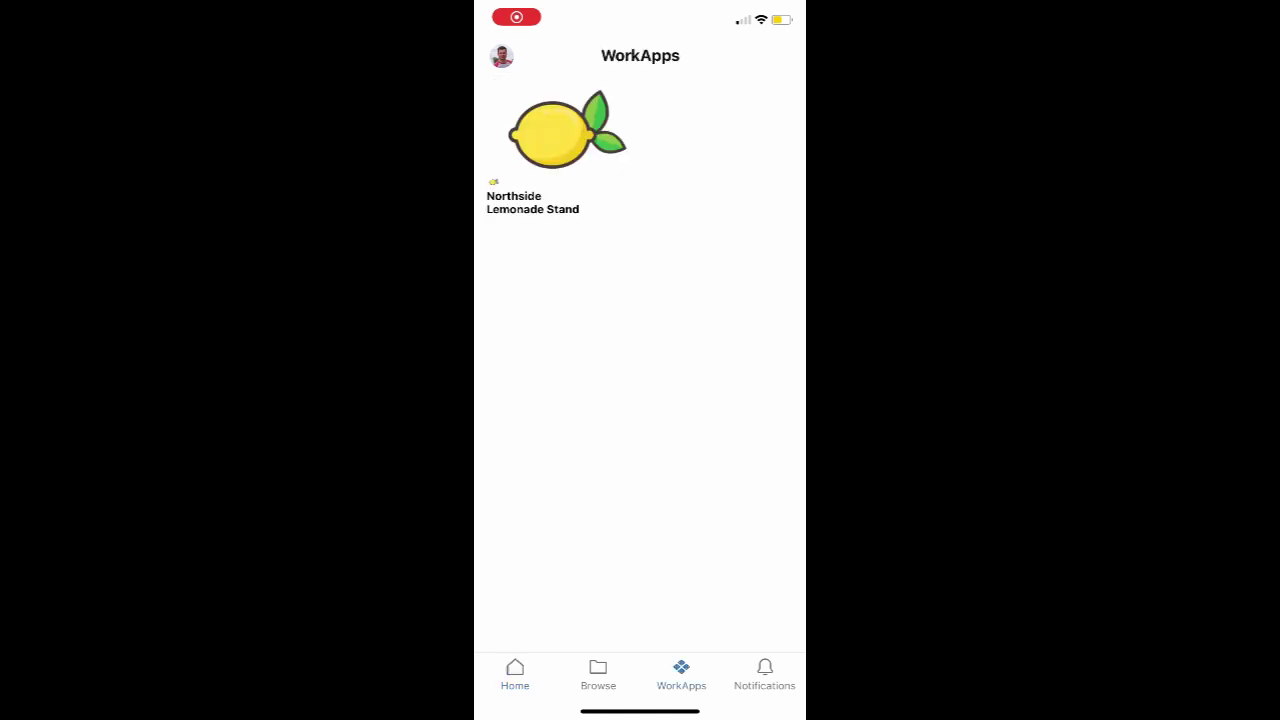
click(567, 135)
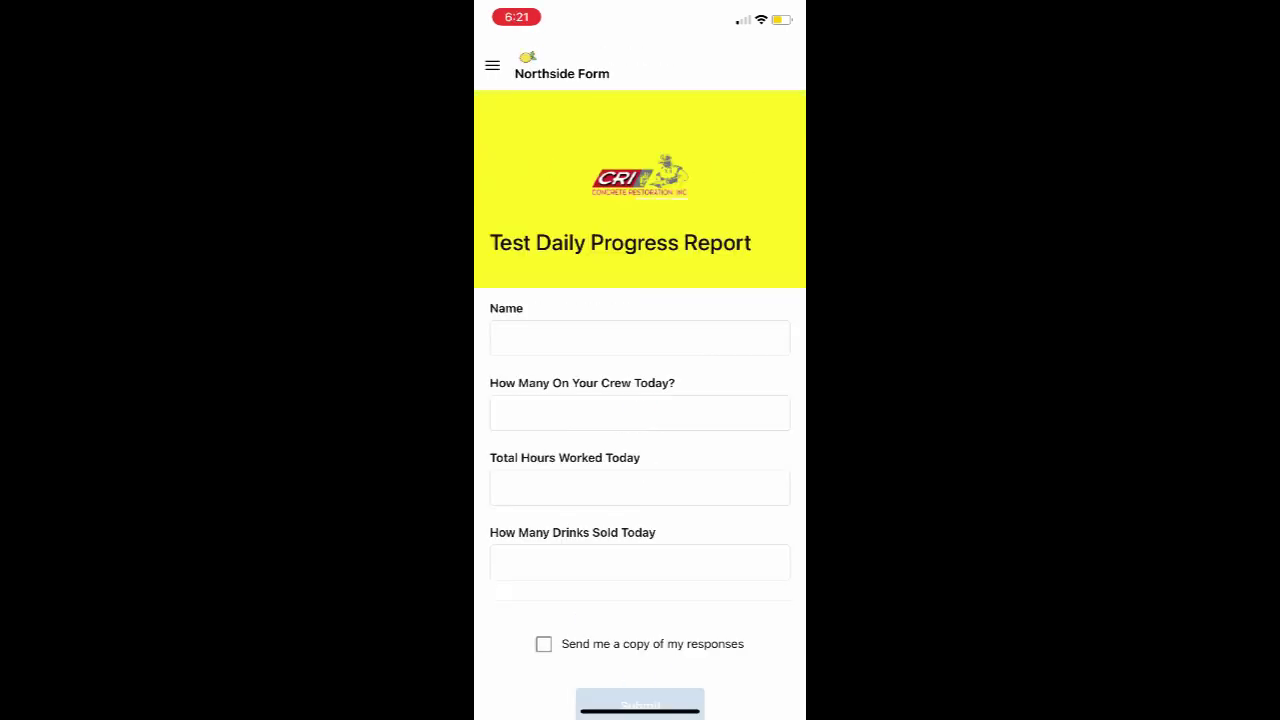
click(492, 65)
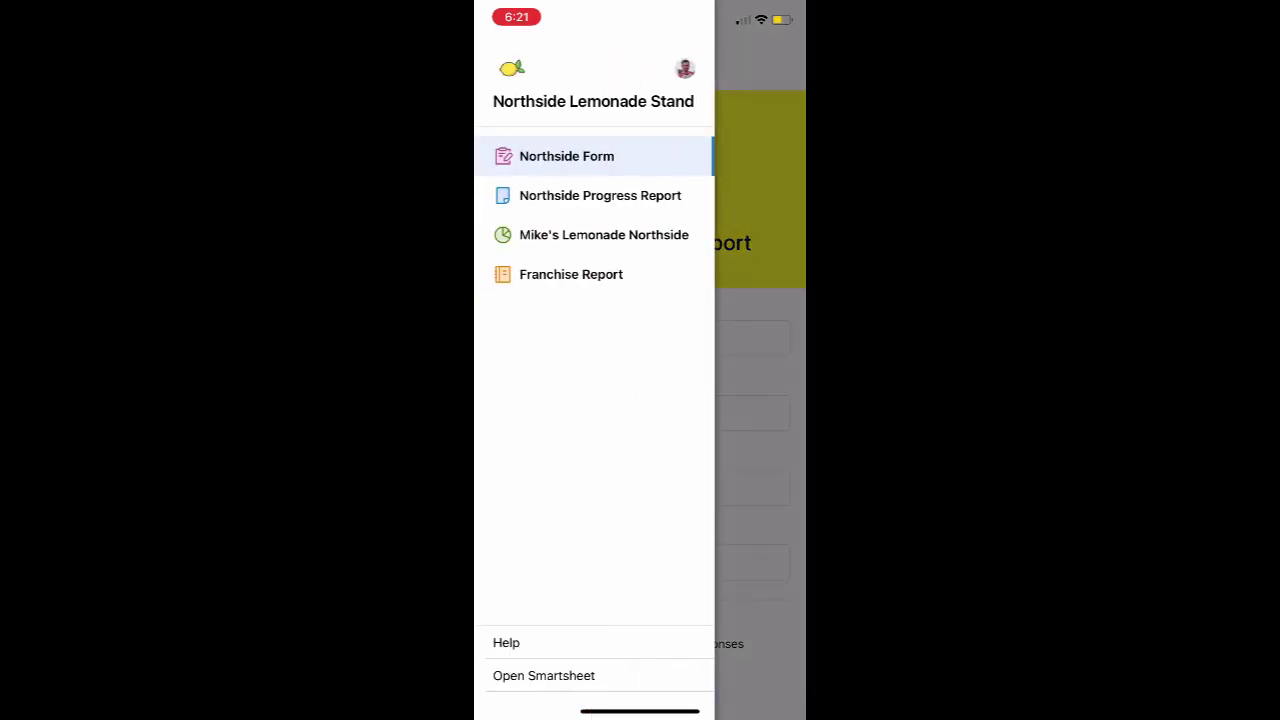
click(603, 234)
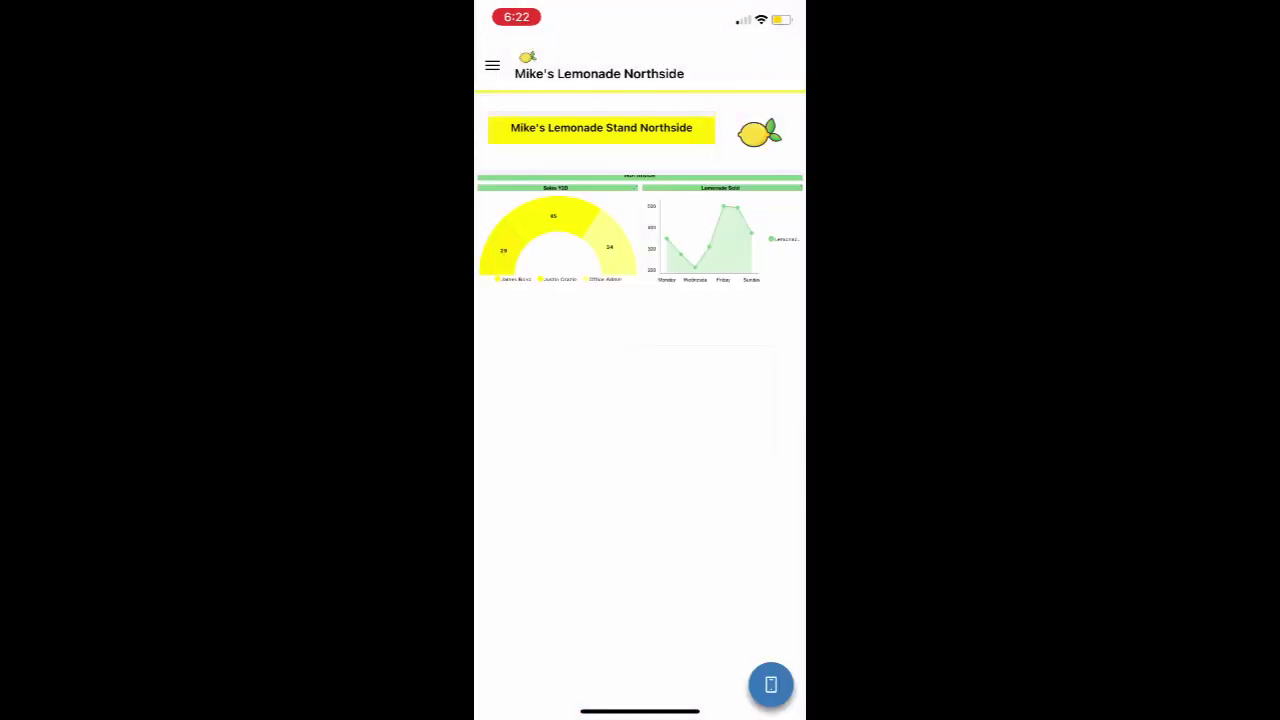
click(492, 65)
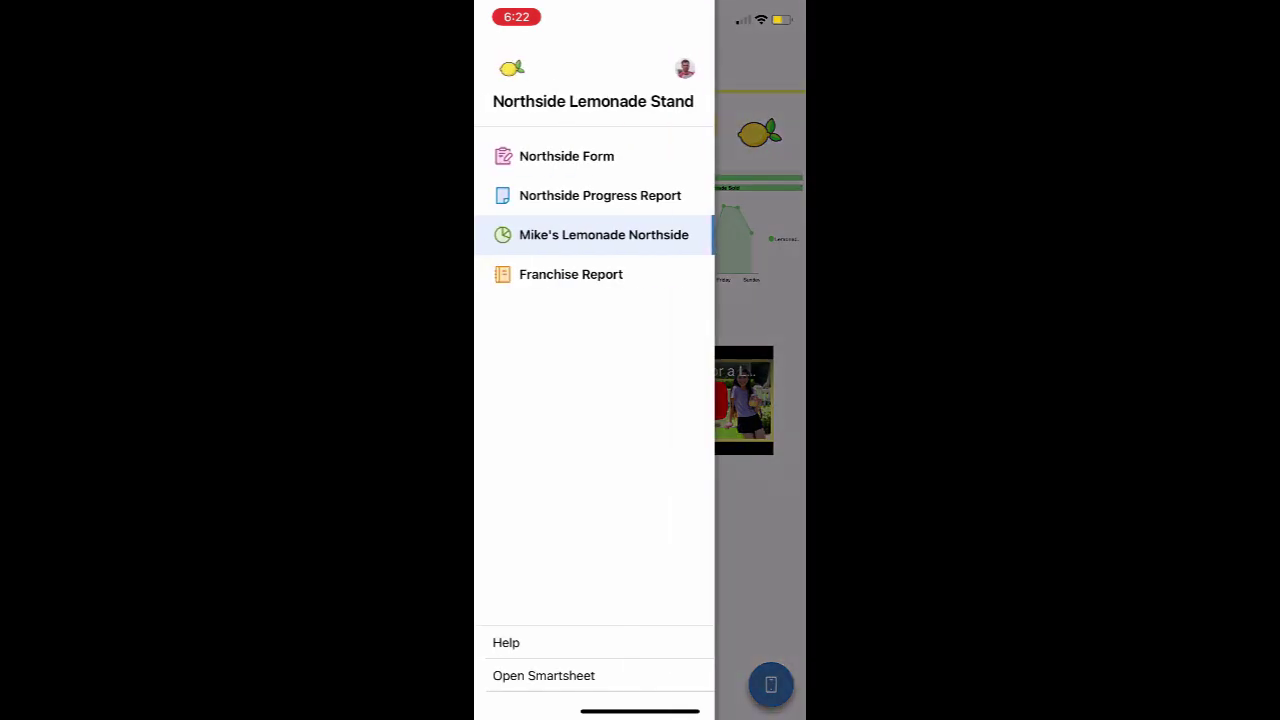
click(566, 156)
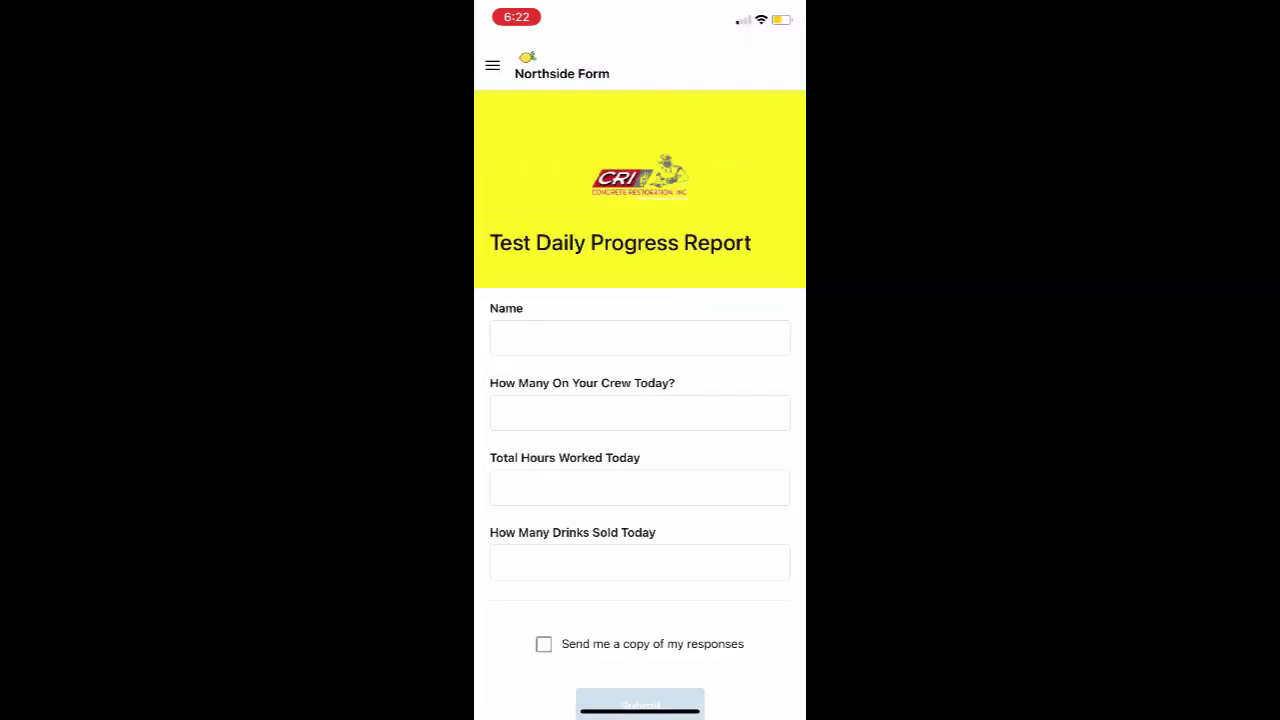
- Enter 'Justin' in the Northside Form's Name field
click(640, 338)
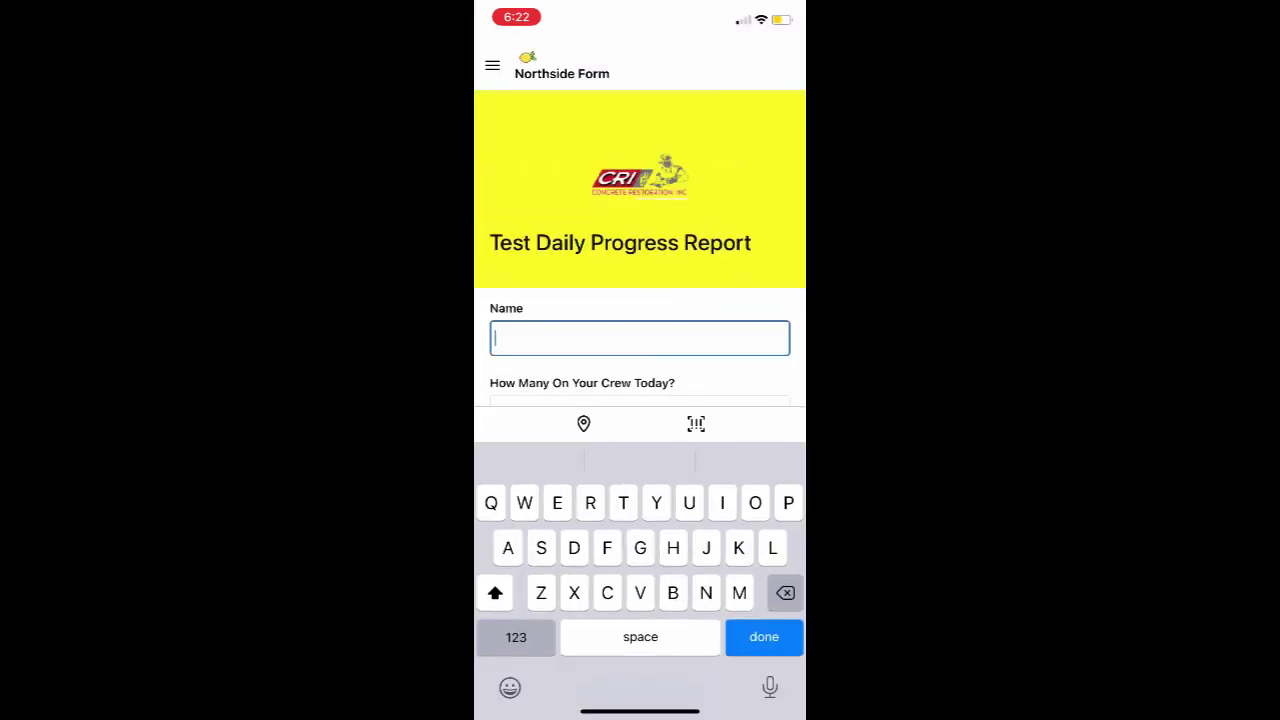
text(Justin)
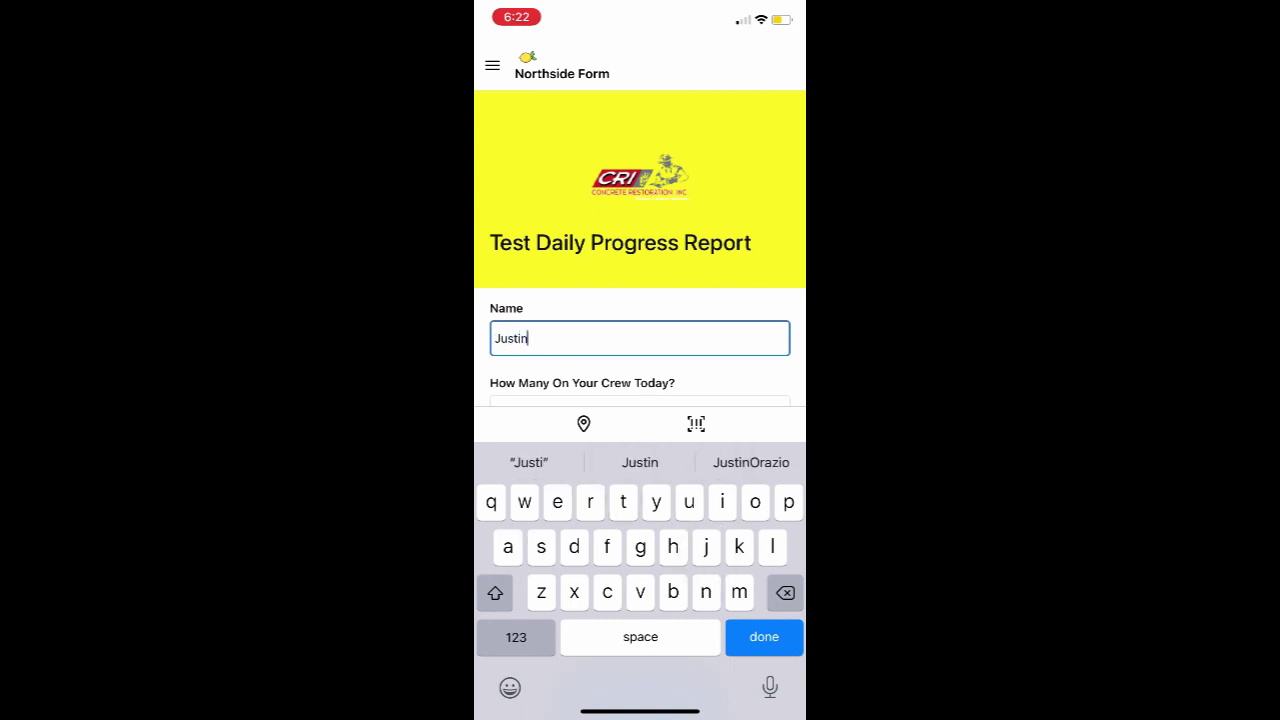
click(764, 637)
drag(770, 8, 770, 300)
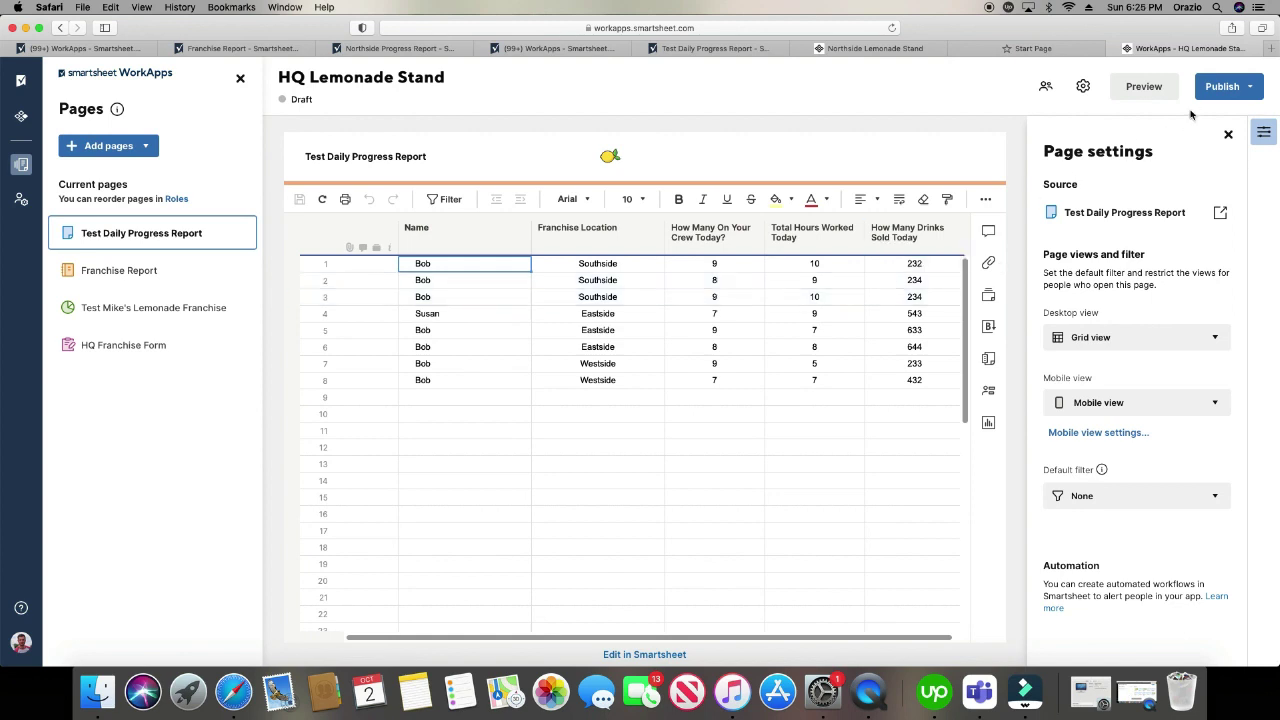
- Publish HQ Lemonade Stand with 'Notify people who have access' on, then select its WorkApps link
click(1221, 90)
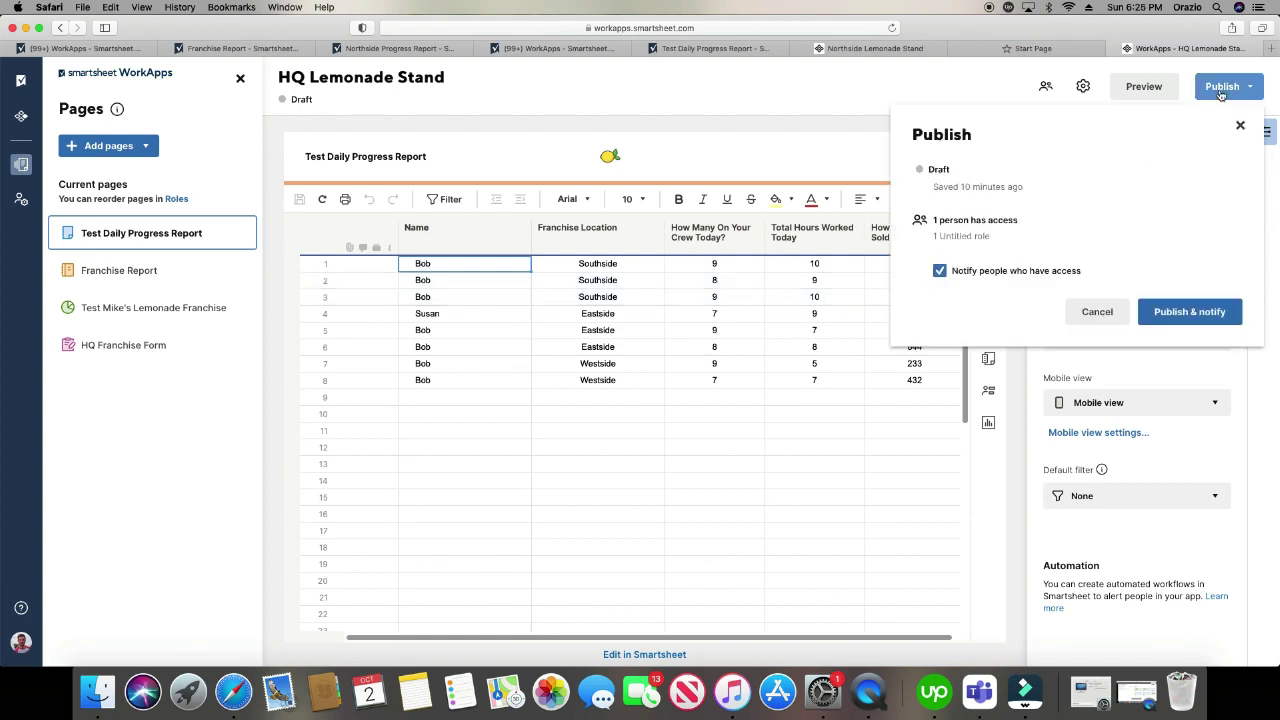
click(939, 271)
click(939, 271)
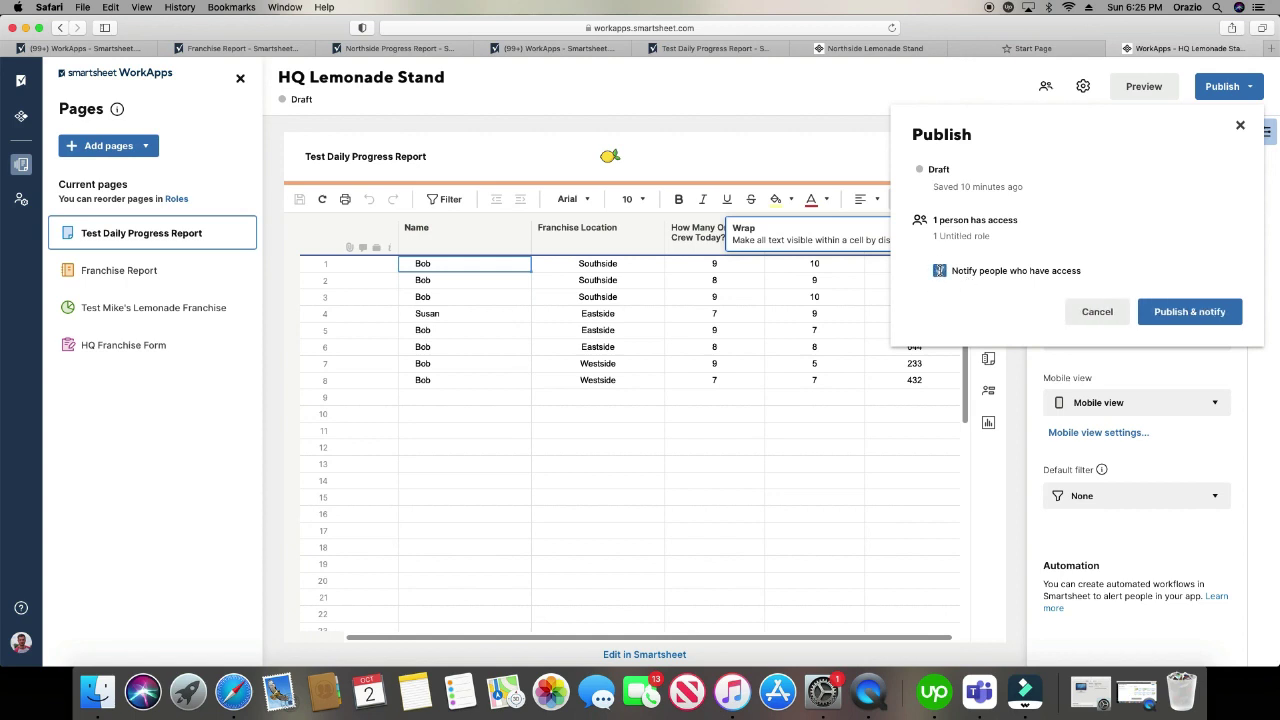
click(1182, 313)
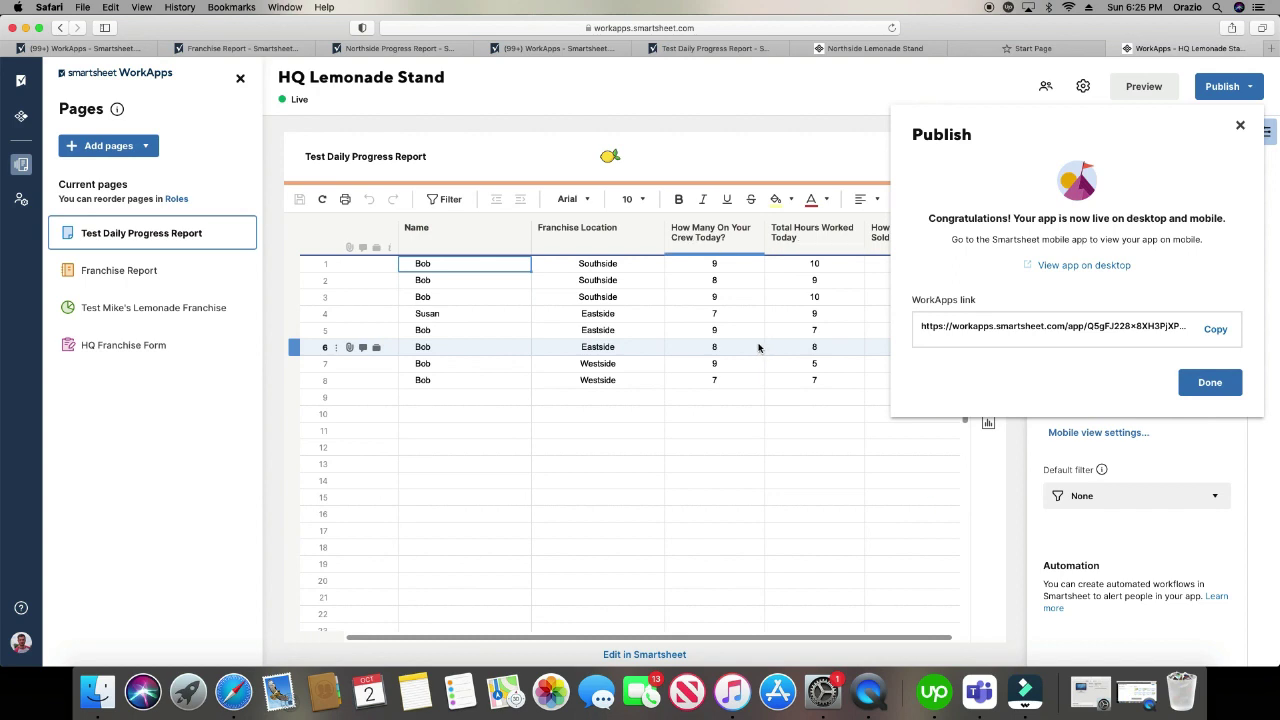
click(1057, 328)
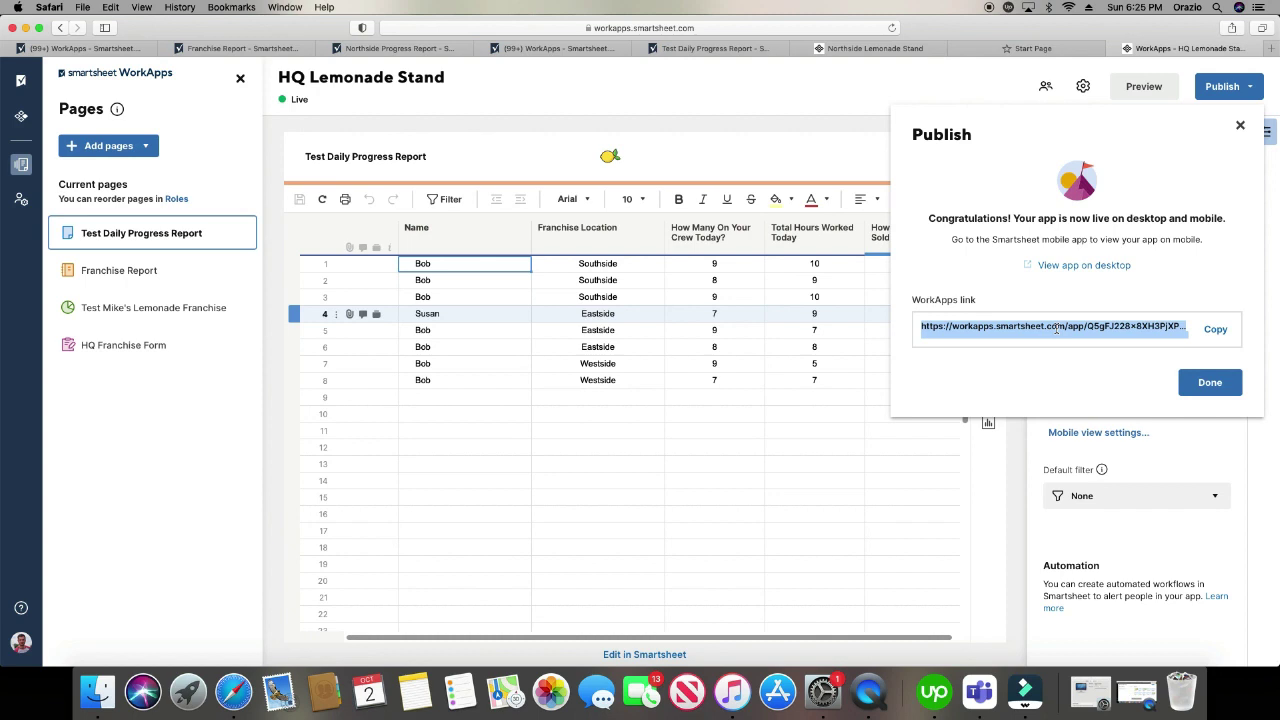
click(177, 200)
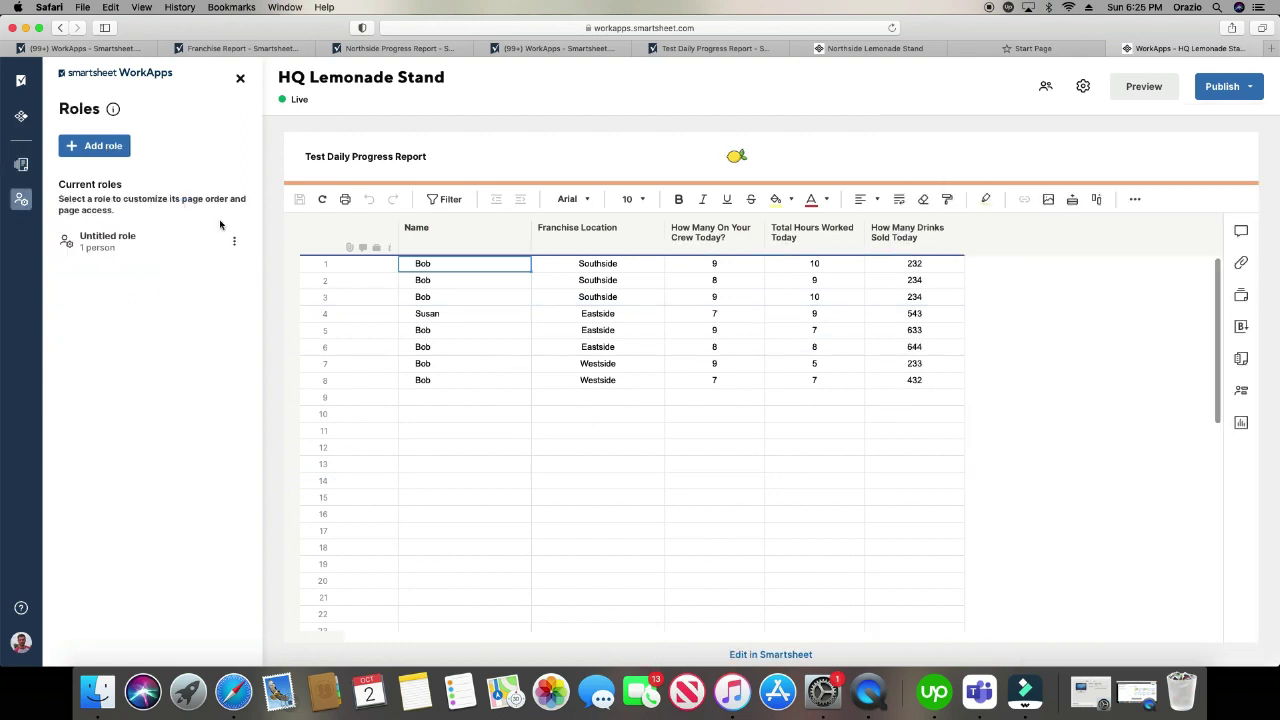
- Preview the Test Mike's Lemonade Franchise page from HQ Lemonade Stand's page list
click(21, 164)
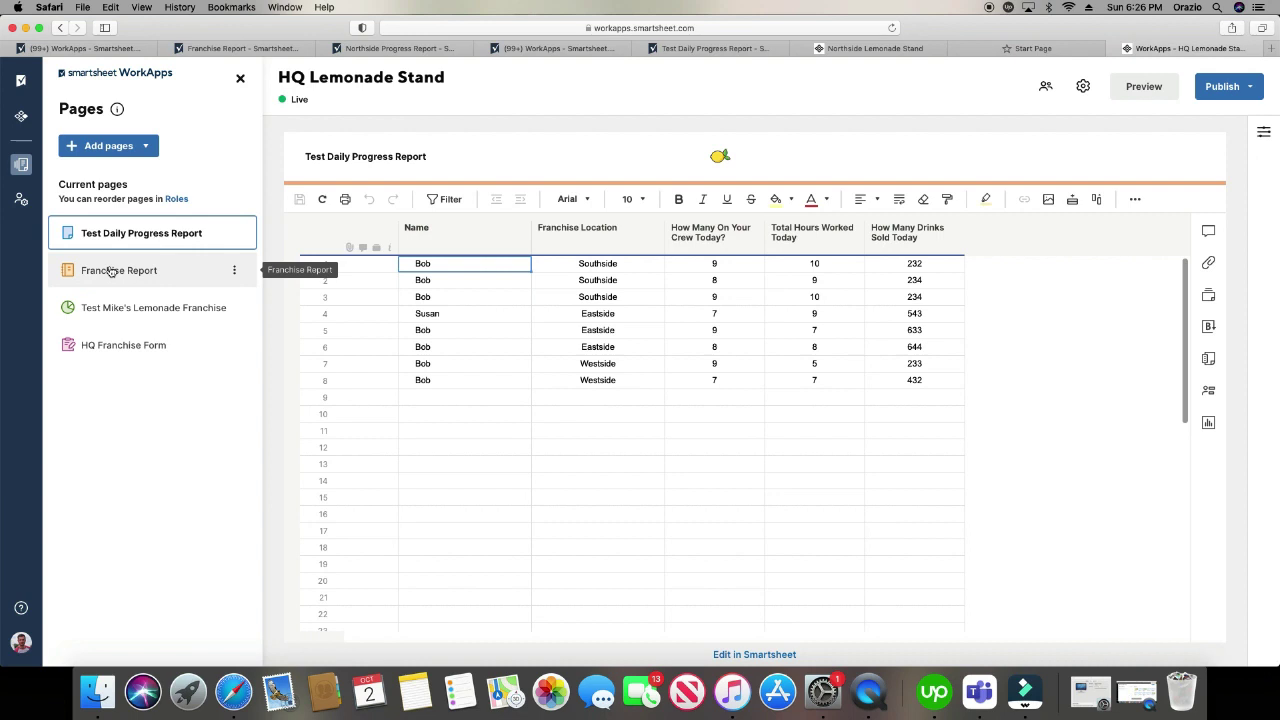
click(82, 320)
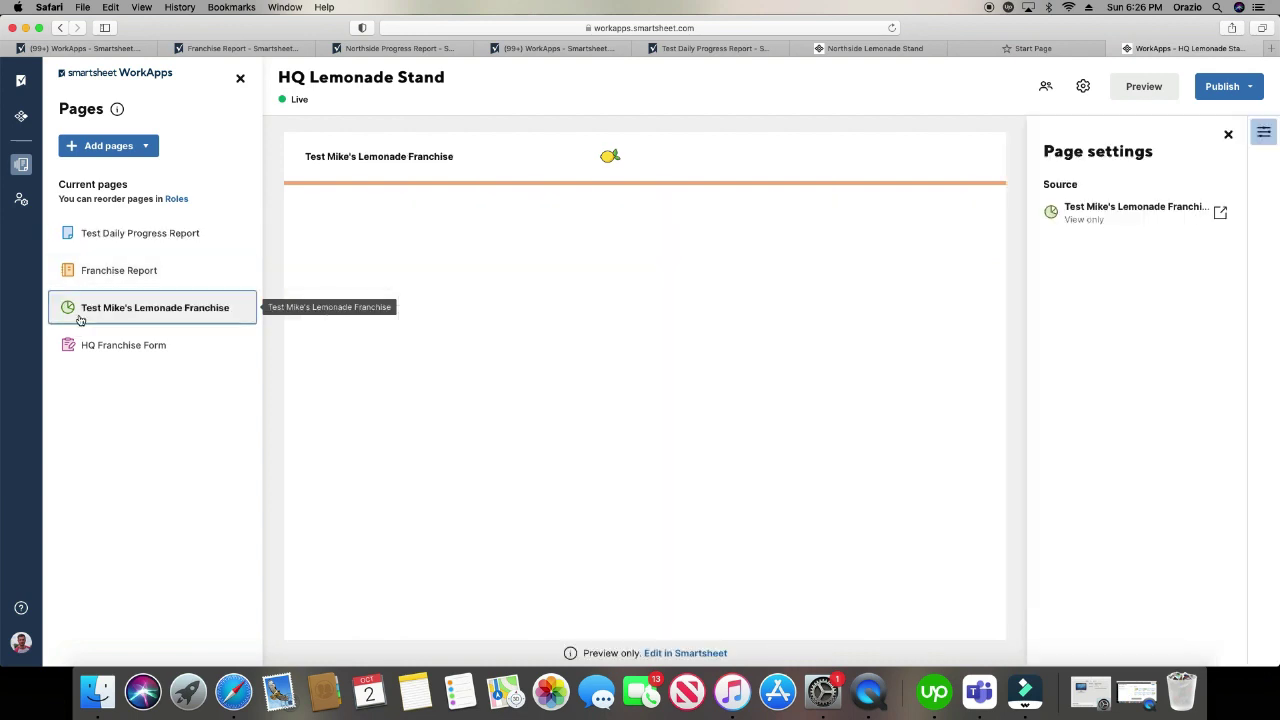